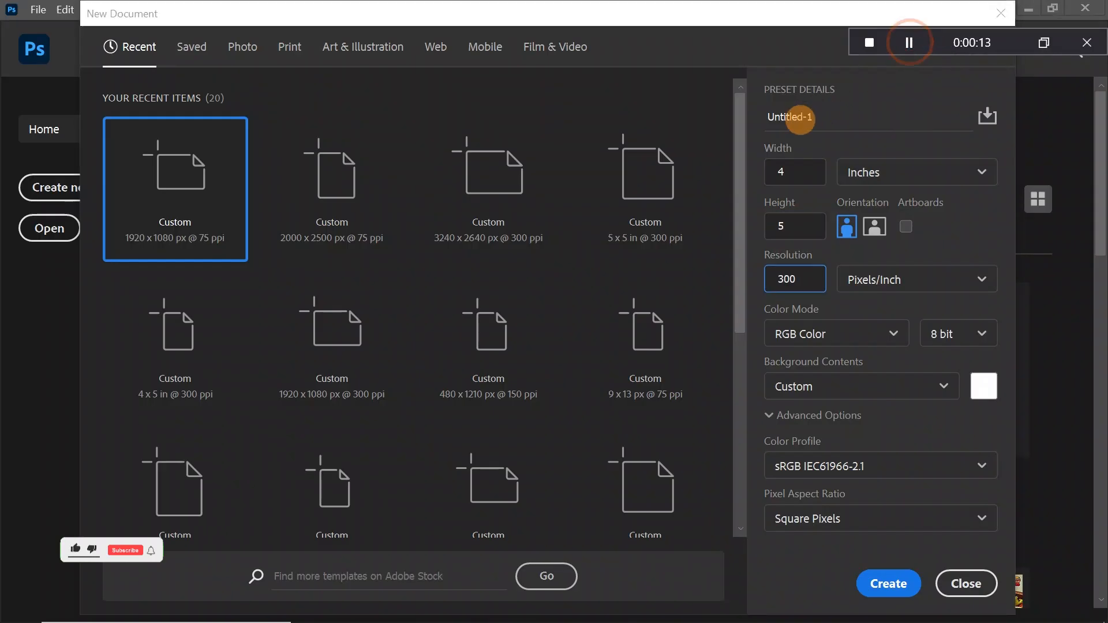
Name the new 4 × 5 inch, 300 pixels/inch document "double exposure poster" and create it.
drag(807, 116, 837, 120)
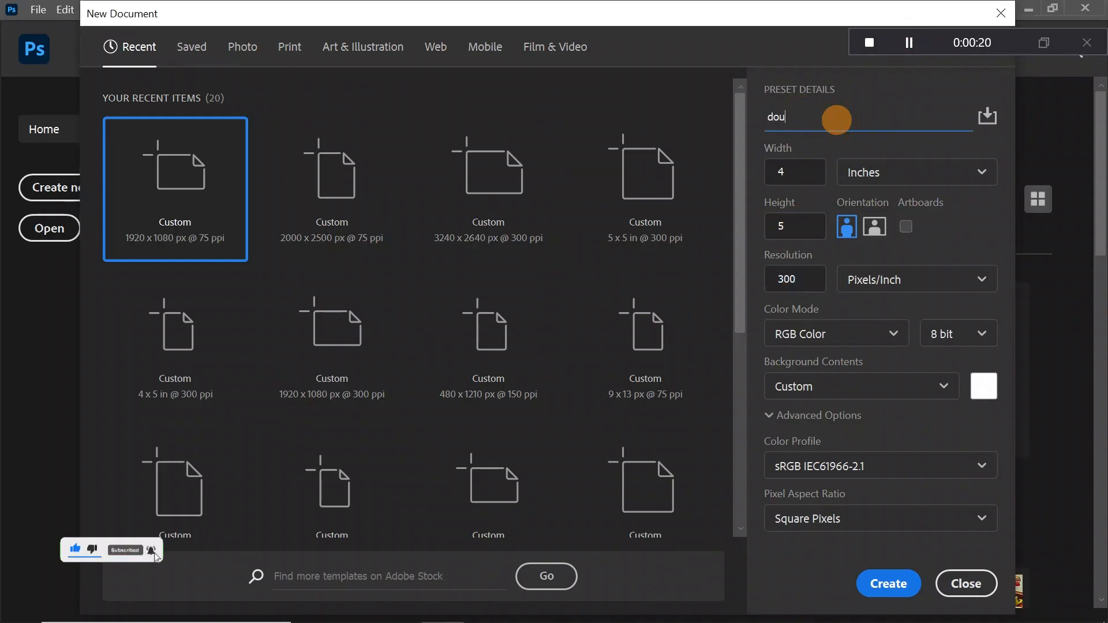
text(double ex)
text(posure poster)
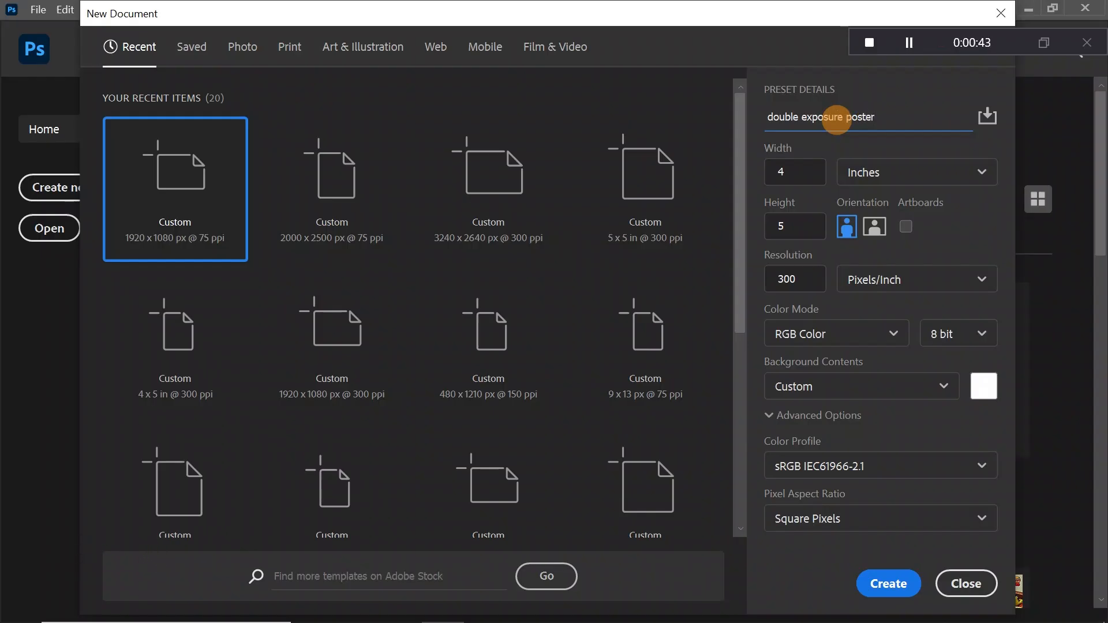
click(902, 44)
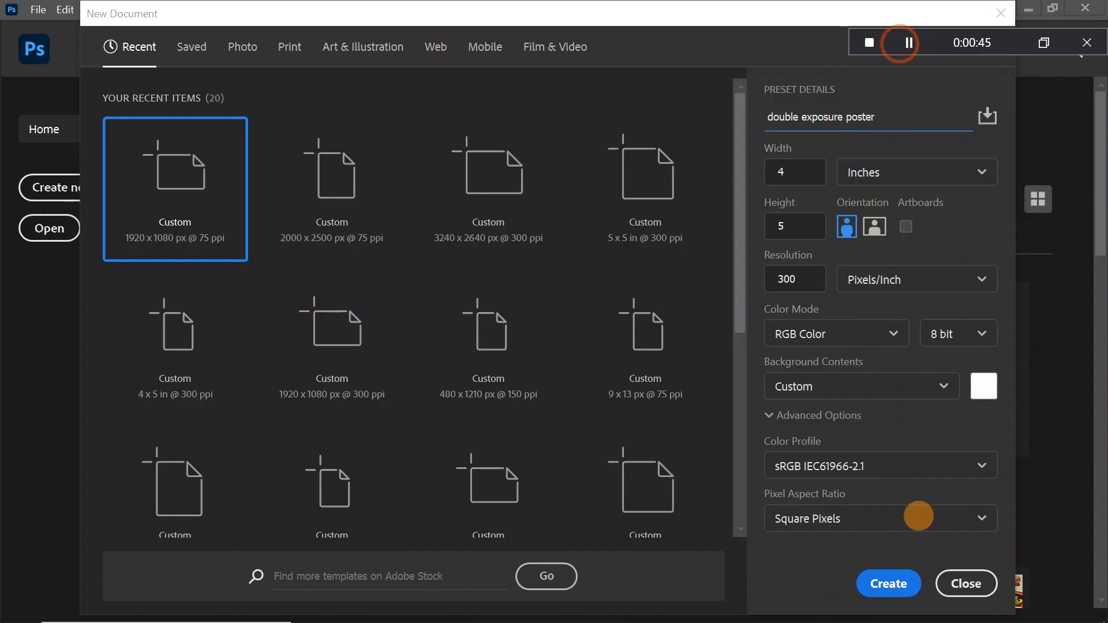
click(885, 578)
click(885, 578)
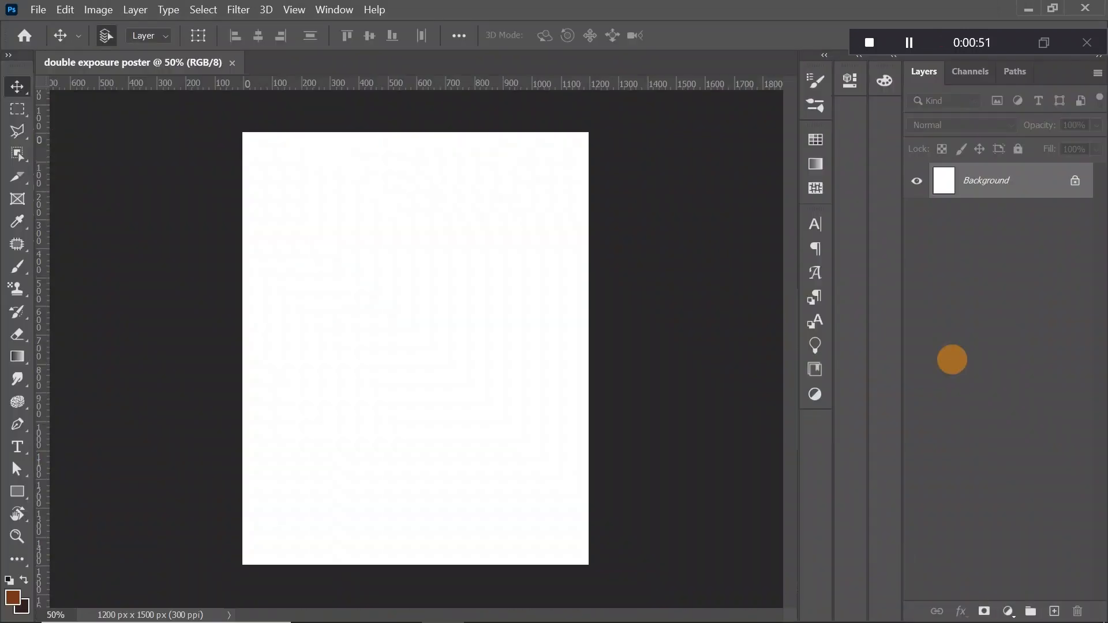
Enlarge the placed cutout portrait of the man and position it so his shoulders reach the canvas's lower edge.
click(909, 43)
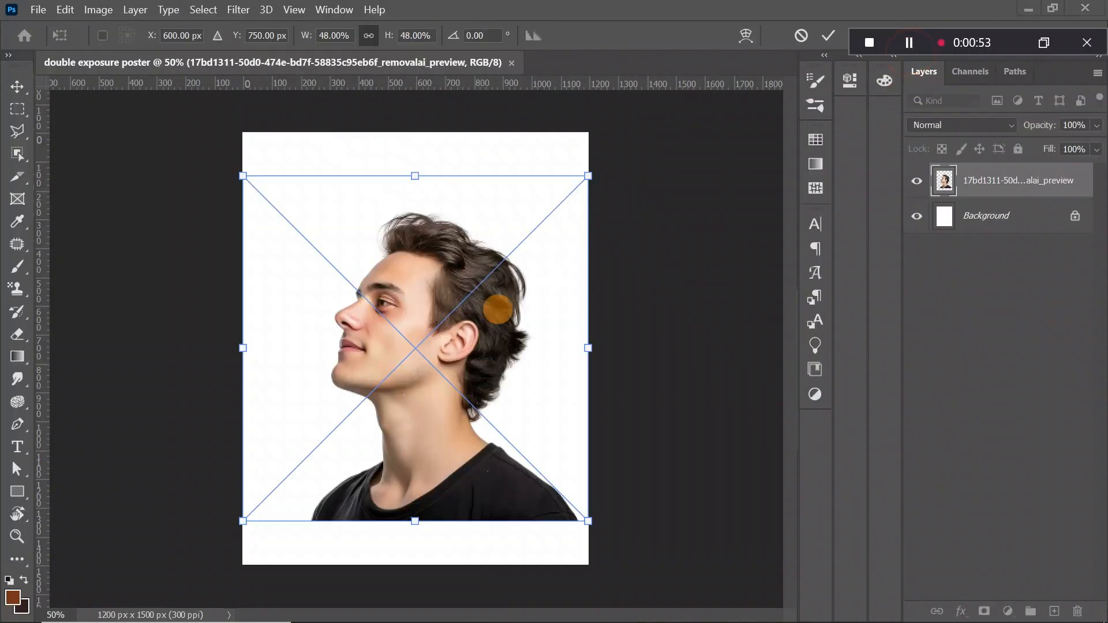
drag(482, 316, 459, 355)
drag(395, 219, 395, 194)
click(16, 85)
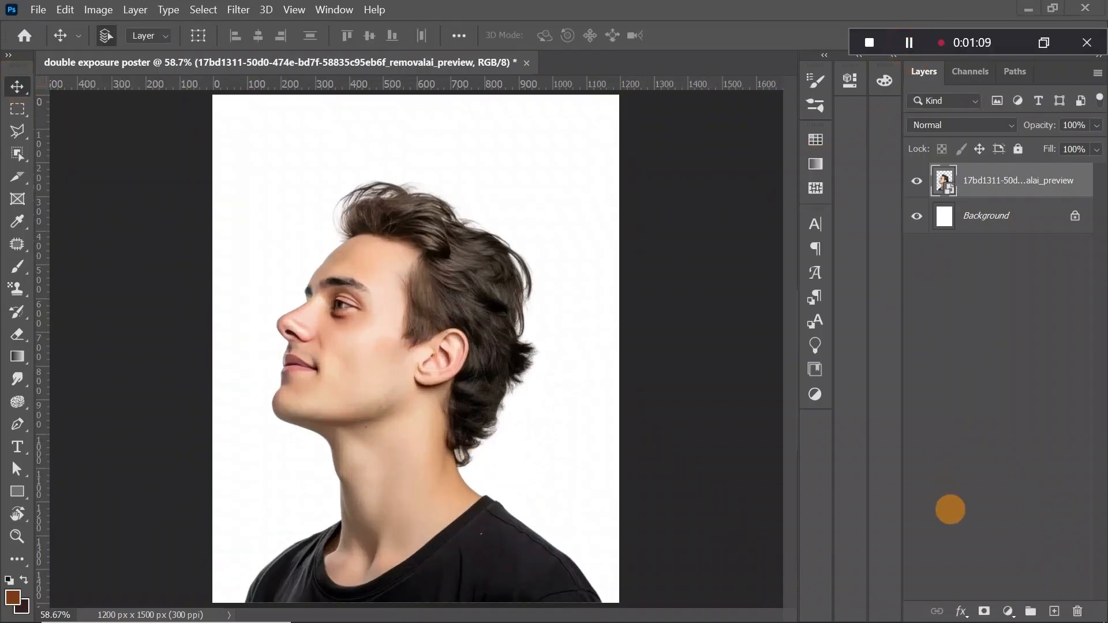
Add a layer mask to the portrait layer and set the brush flow to 25%.
click(985, 612)
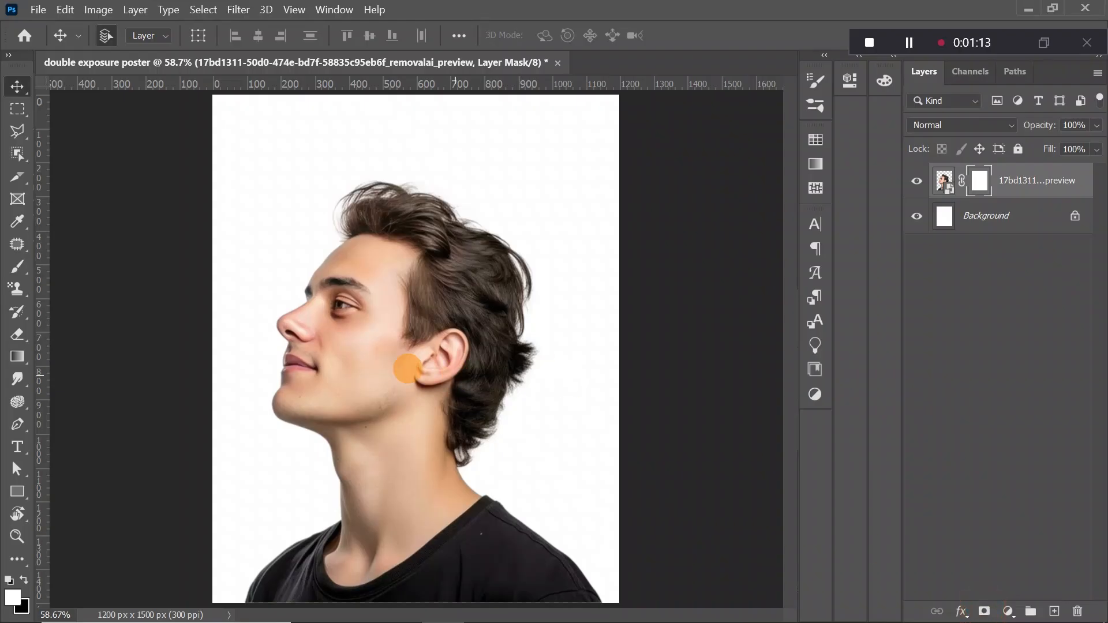
click(17, 266)
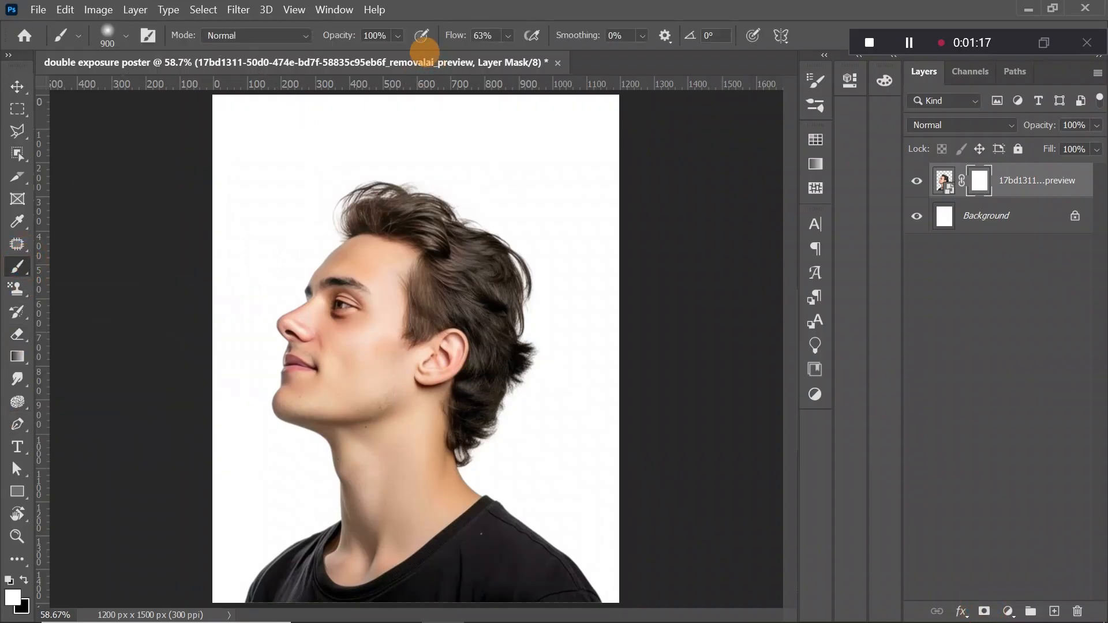
click(398, 35)
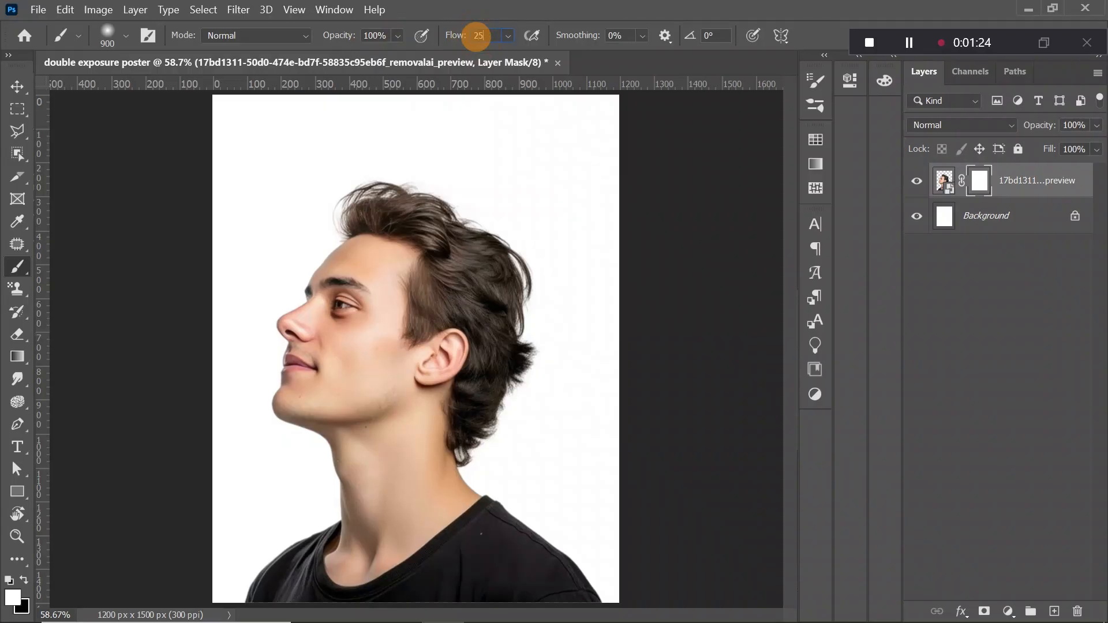
key(Return)
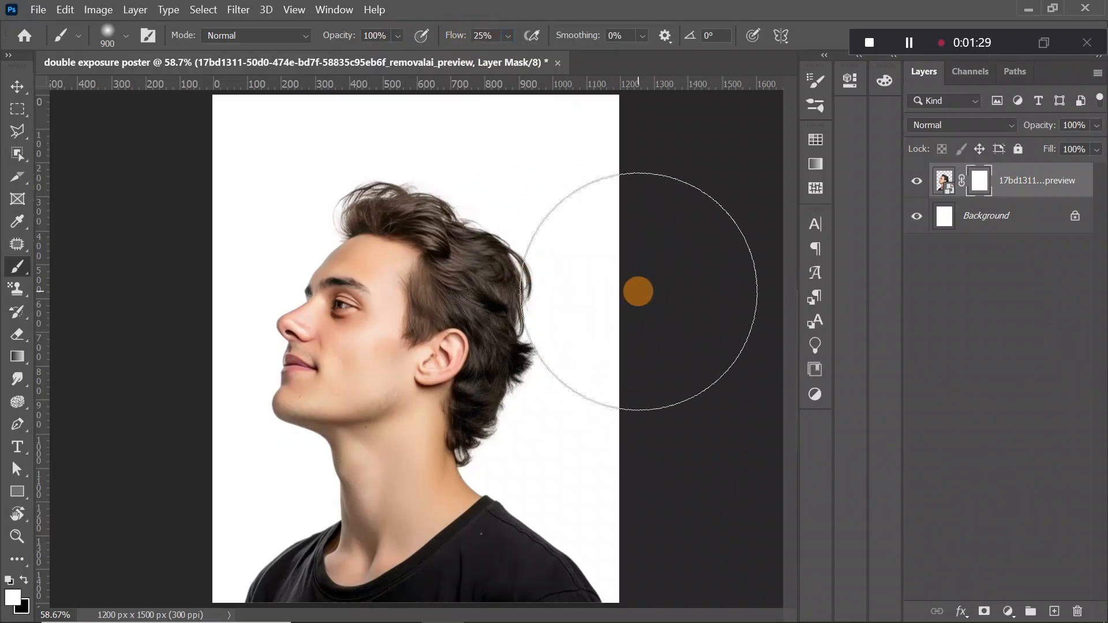
Paint black on the portrait's mask with soft brushes of size 900 and 400 to fade the back of the head and the rear shoulder.
mouse_move(626, 274)
mouse_down()
mouse_move(598, 247)
mouse_move(624, 254)
mouse_move(597, 237)
mouse_move(625, 298)
mouse_move(603, 284)
mouse_move(618, 300)
mouse_move(612, 325)
mouse_move(606, 281)
mouse_move(609, 337)
mouse_up()
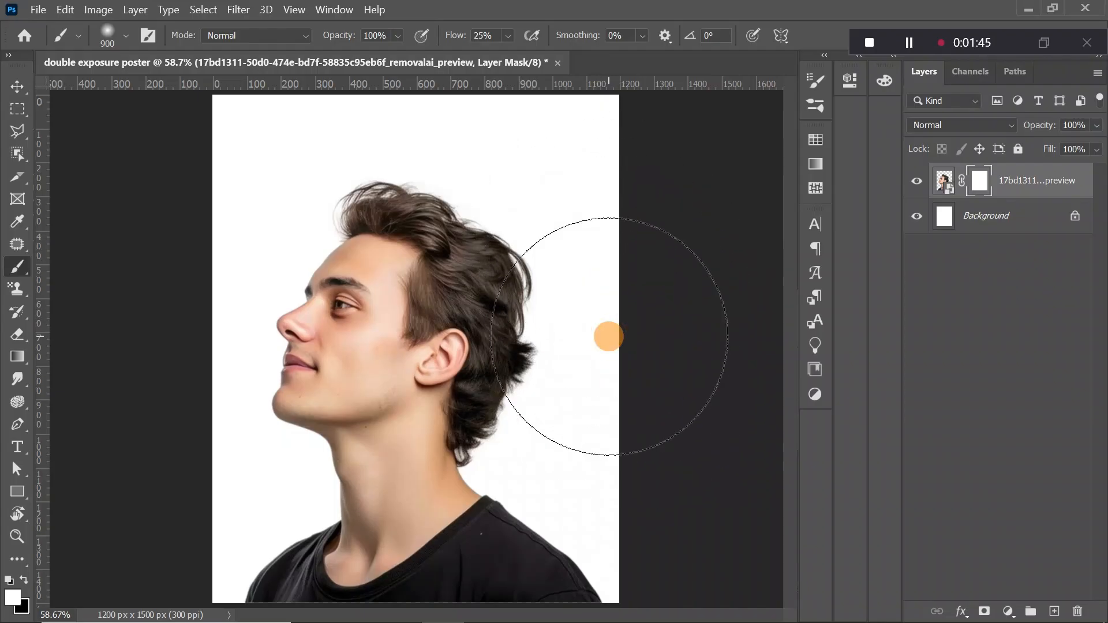
click(617, 302)
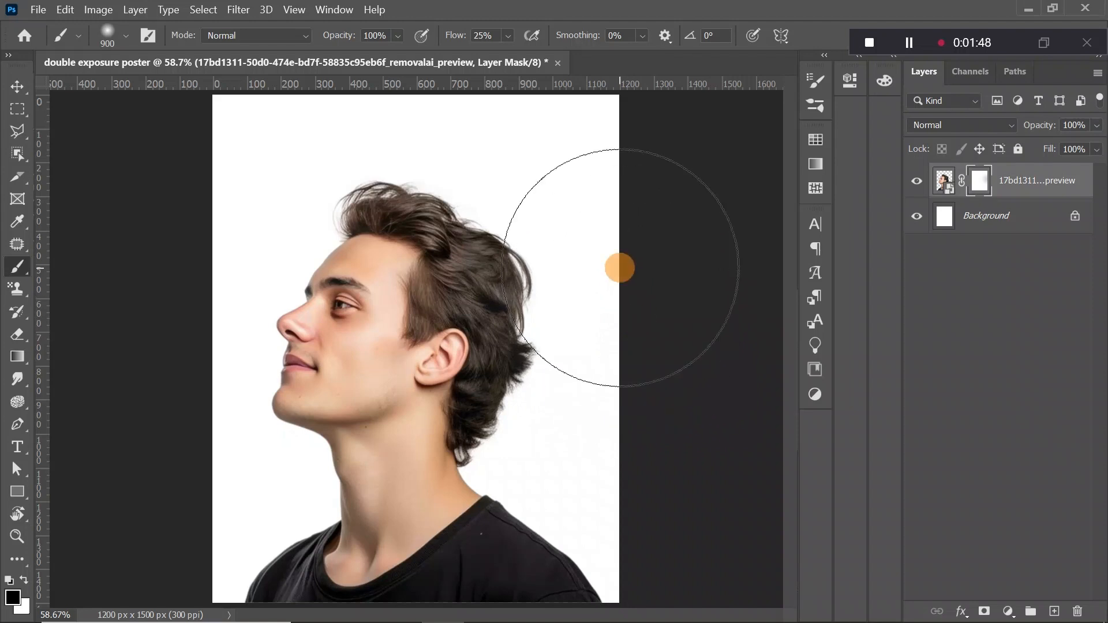
mouse_move(619, 266)
mouse_down()
mouse_move(646, 267)
mouse_move(639, 344)
mouse_move(623, 371)
mouse_move(631, 417)
mouse_move(633, 401)
mouse_up()
key(bracketleft)
key(bracketleft)
key(bracketleft)
key(bracketleft)
key(bracketleft)
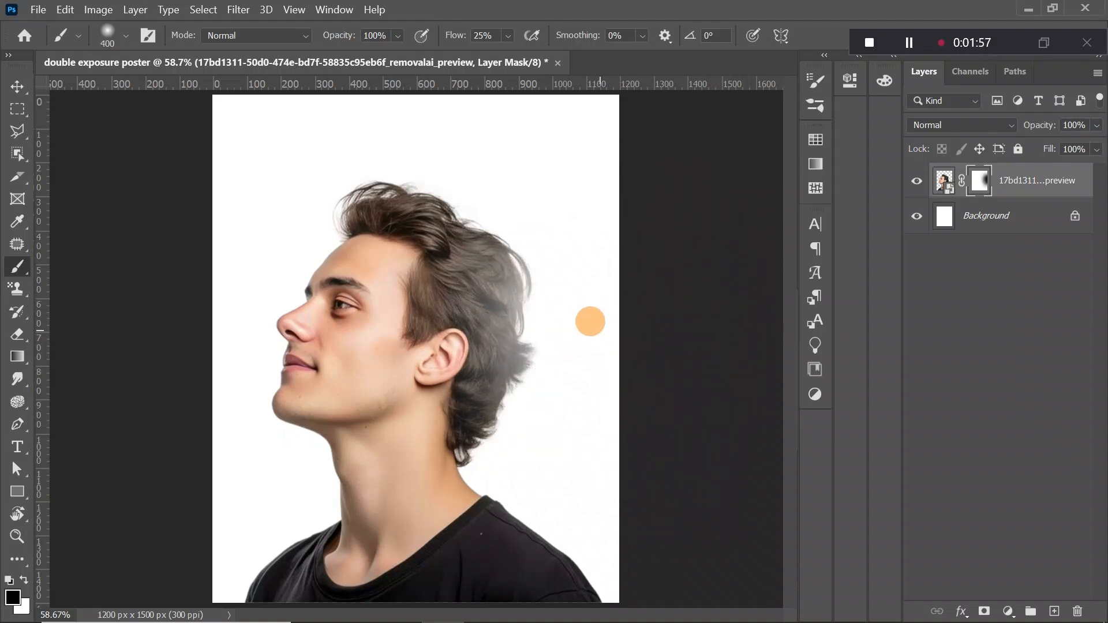
mouse_move(573, 324)
mouse_down()
mouse_move(535, 458)
mouse_move(504, 466)
mouse_move(527, 485)
mouse_move(504, 478)
mouse_move(642, 555)
mouse_move(539, 496)
mouse_move(491, 449)
mouse_move(564, 339)
mouse_move(561, 284)
mouse_move(519, 220)
mouse_move(481, 193)
mouse_move(509, 196)
mouse_move(575, 255)
mouse_move(580, 357)
mouse_up()
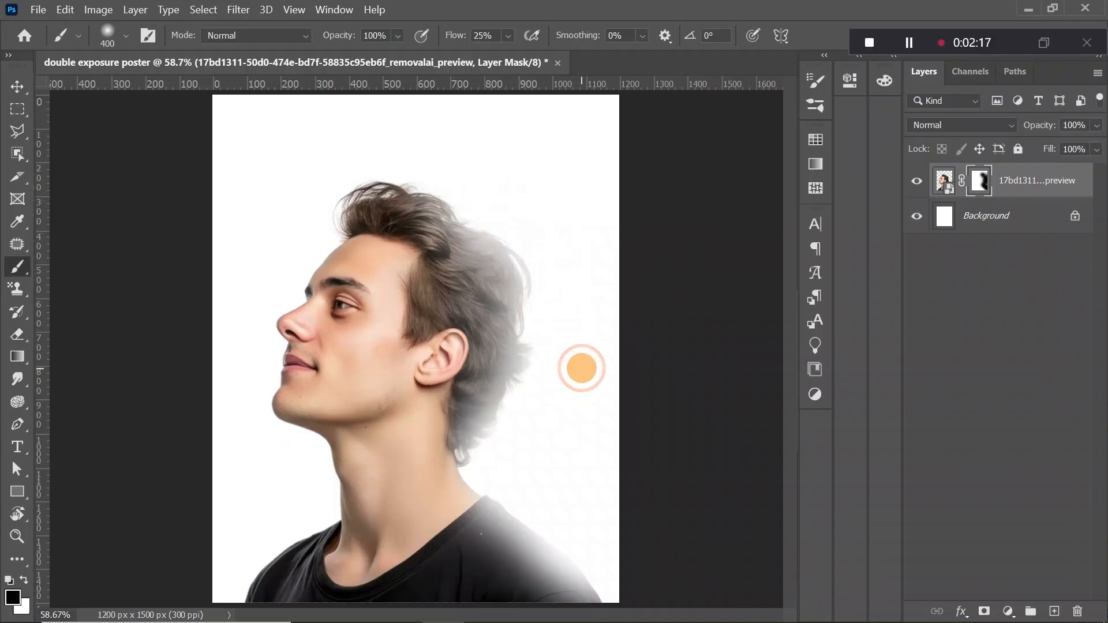
Scale the placed My Sunrise Silhouette image to about 35.5% over the neck and shoulders, and clip it to the portrait layer.
click(906, 43)
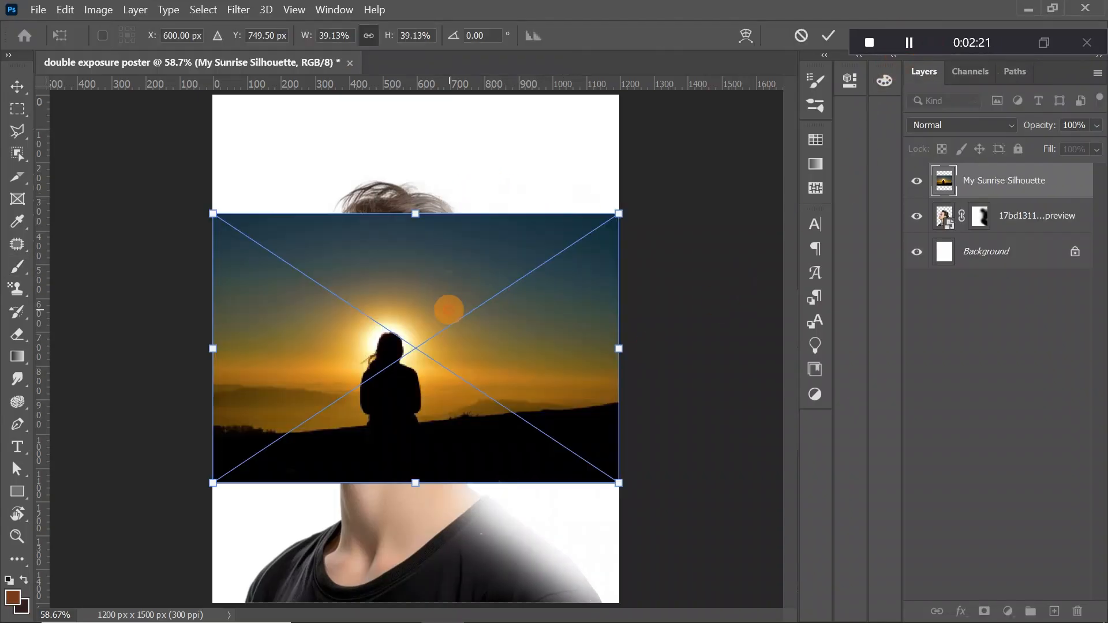
drag(413, 213, 415, 240)
drag(413, 284, 402, 408)
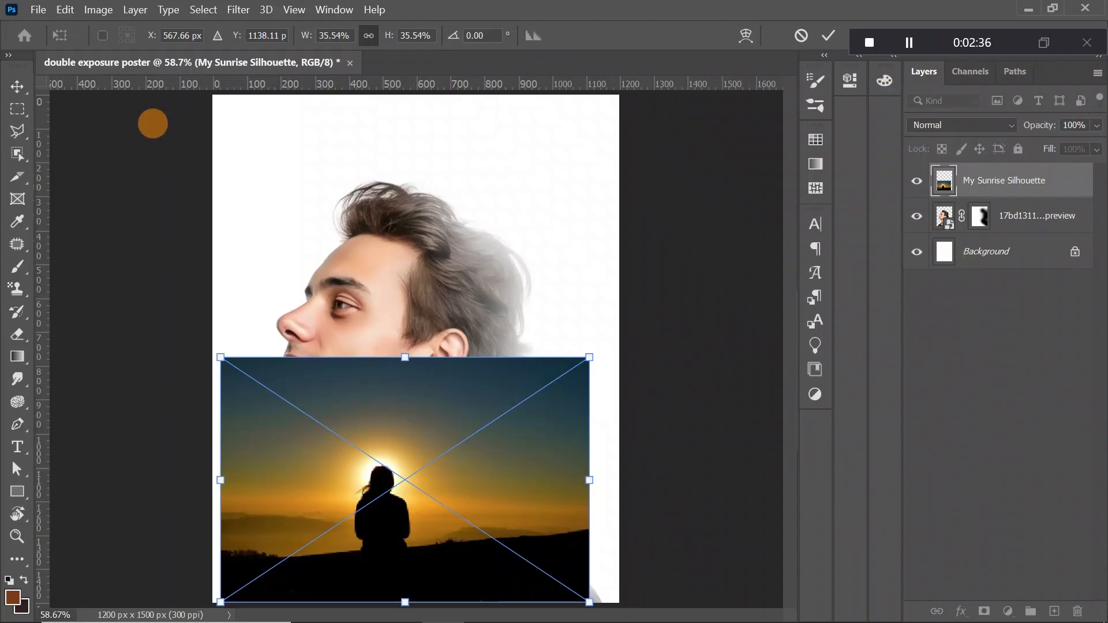
click(17, 86)
right_click(967, 184)
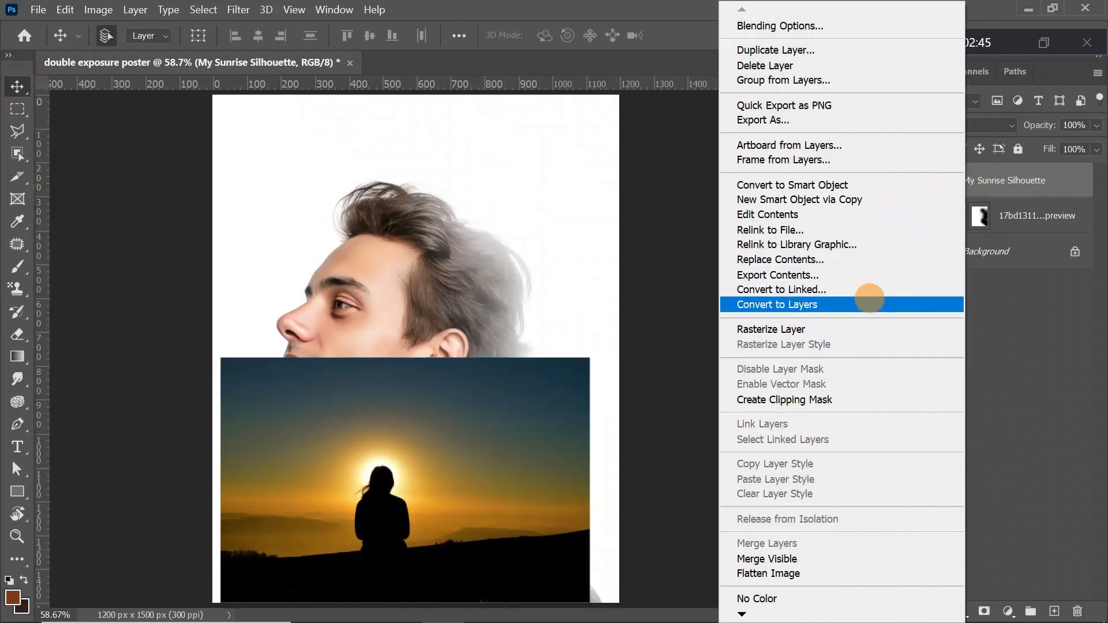
click(860, 400)
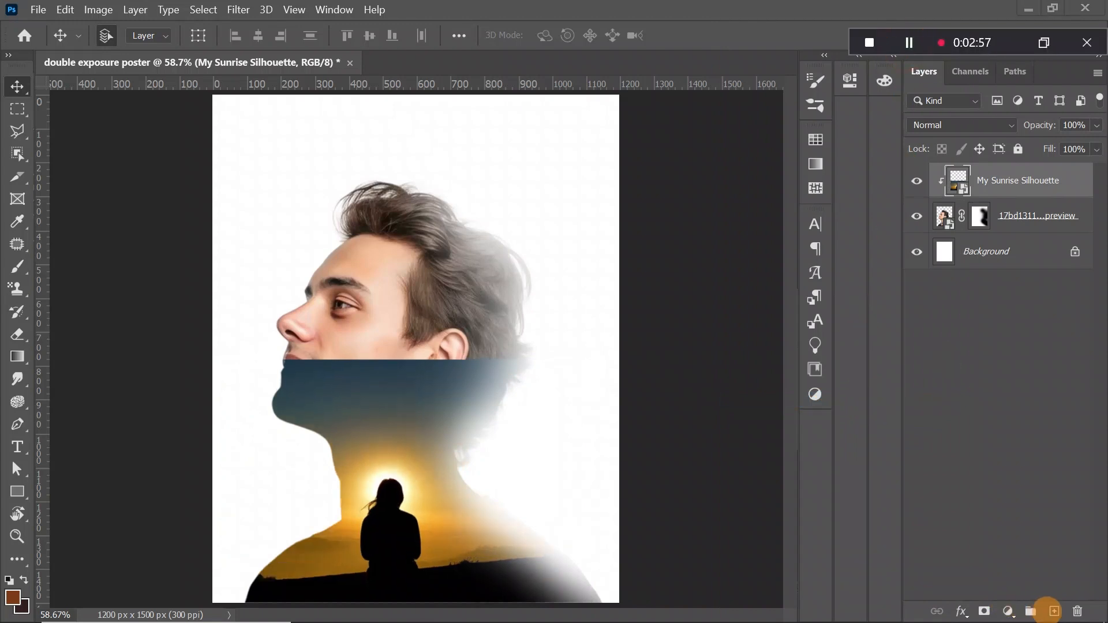
Add a layer mask to the sunrise layer and paint black over its upper part to reveal the lower face and blend the neck.
click(985, 610)
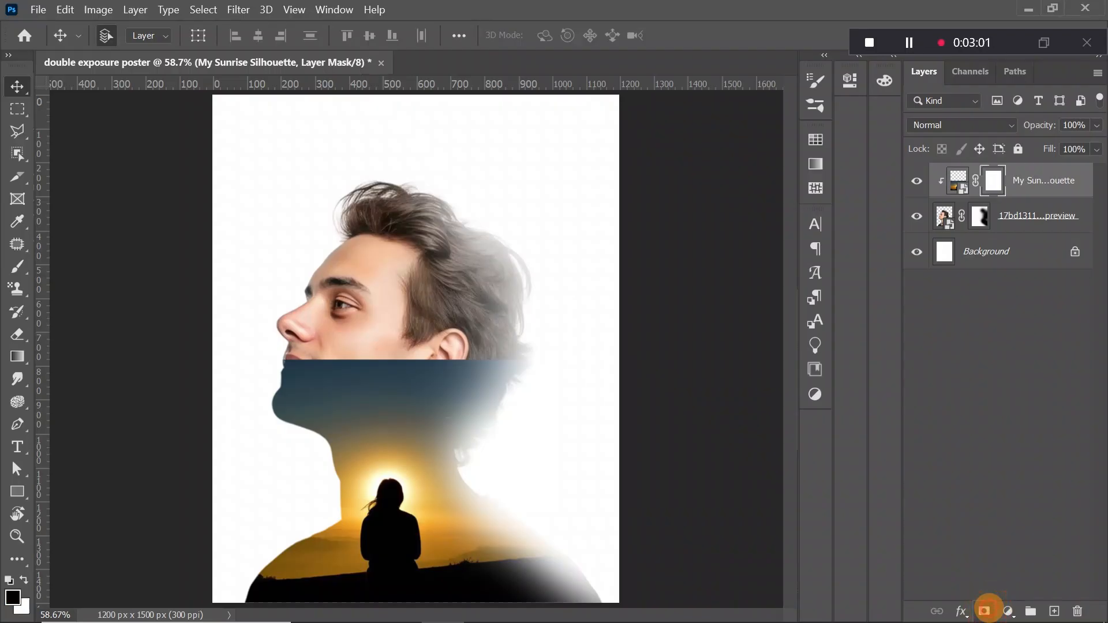
click(17, 291)
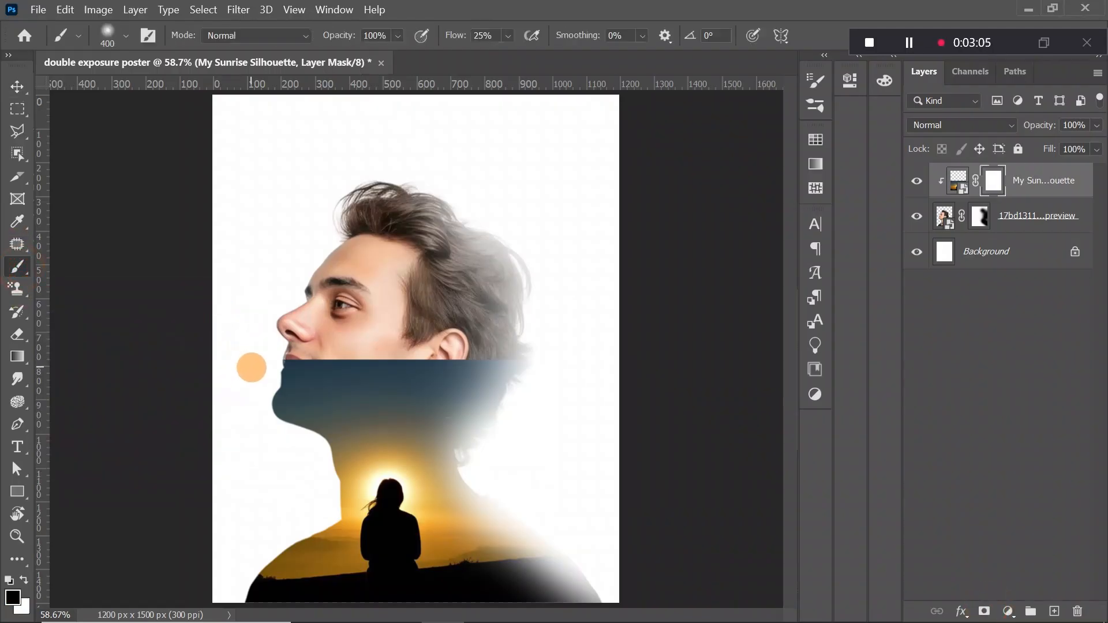
mouse_move(258, 372)
mouse_down()
mouse_move(311, 378)
mouse_move(323, 352)
mouse_move(286, 350)
mouse_move(321, 362)
mouse_move(312, 344)
mouse_move(528, 364)
mouse_move(499, 352)
mouse_move(514, 401)
mouse_move(452, 389)
mouse_move(485, 374)
mouse_up()
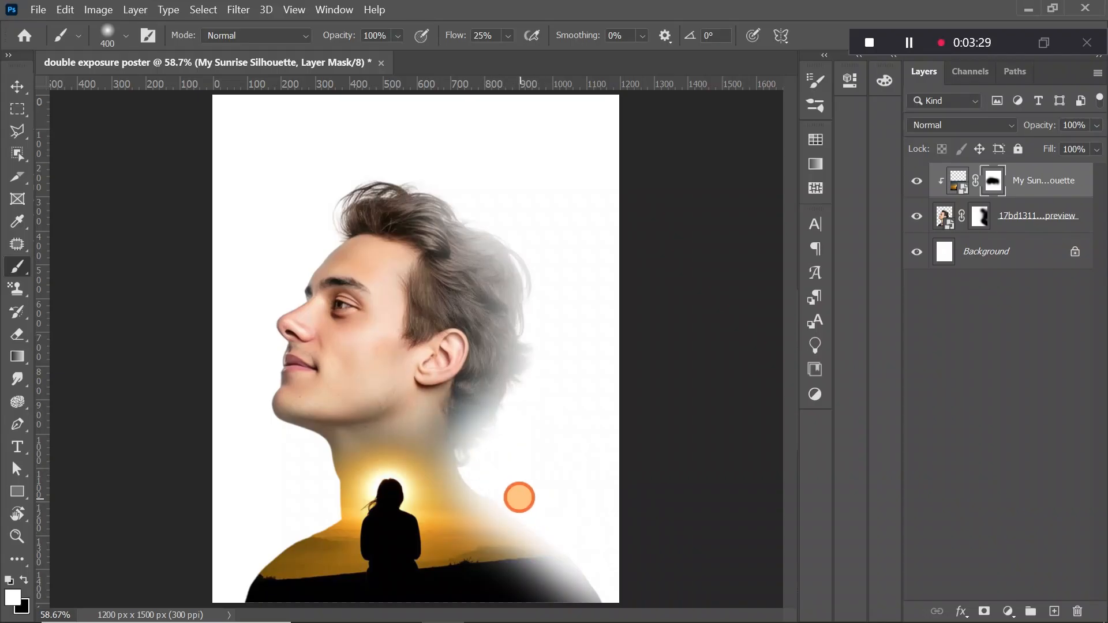
Scale the golden field photo to 27.41%, clip it to the portrait, and position its standing woman inside the head.
click(17, 86)
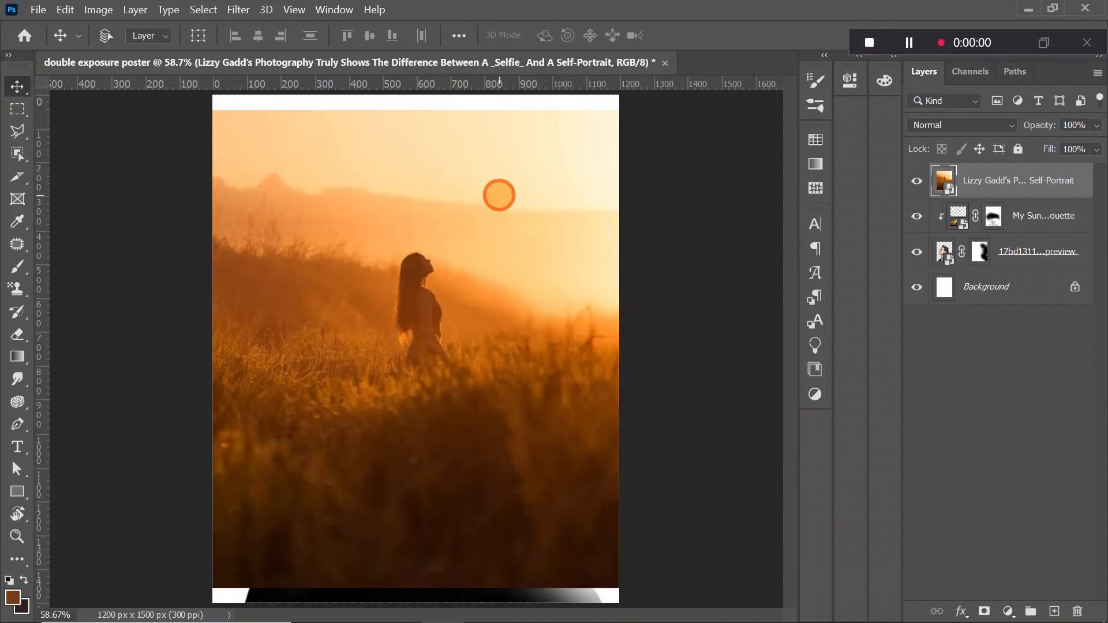
key(ctrl+t)
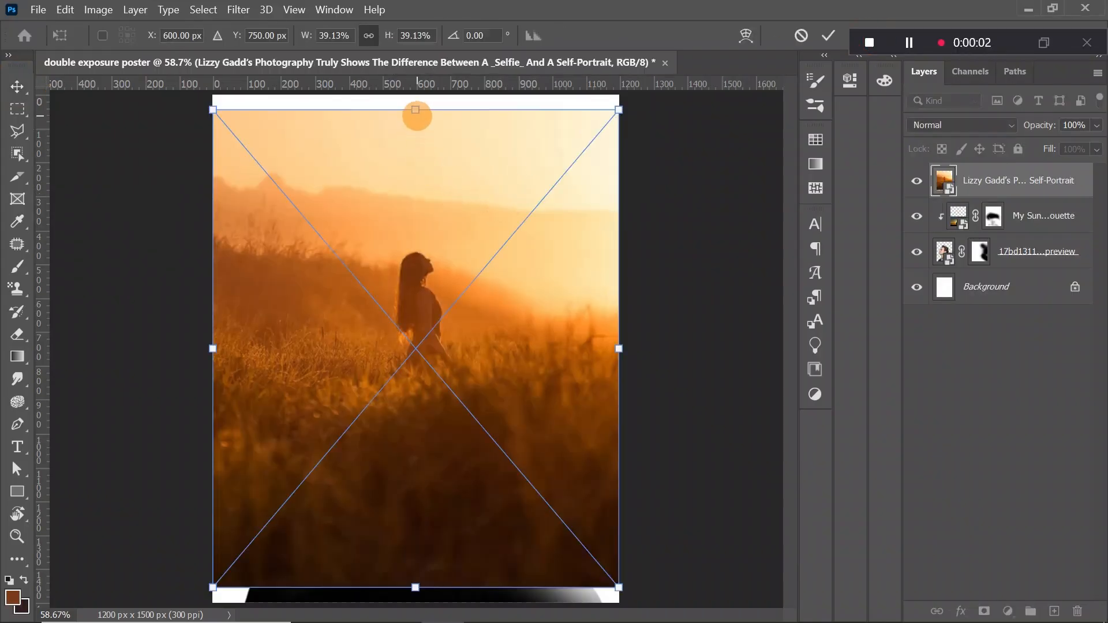
drag(416, 116, 485, 250)
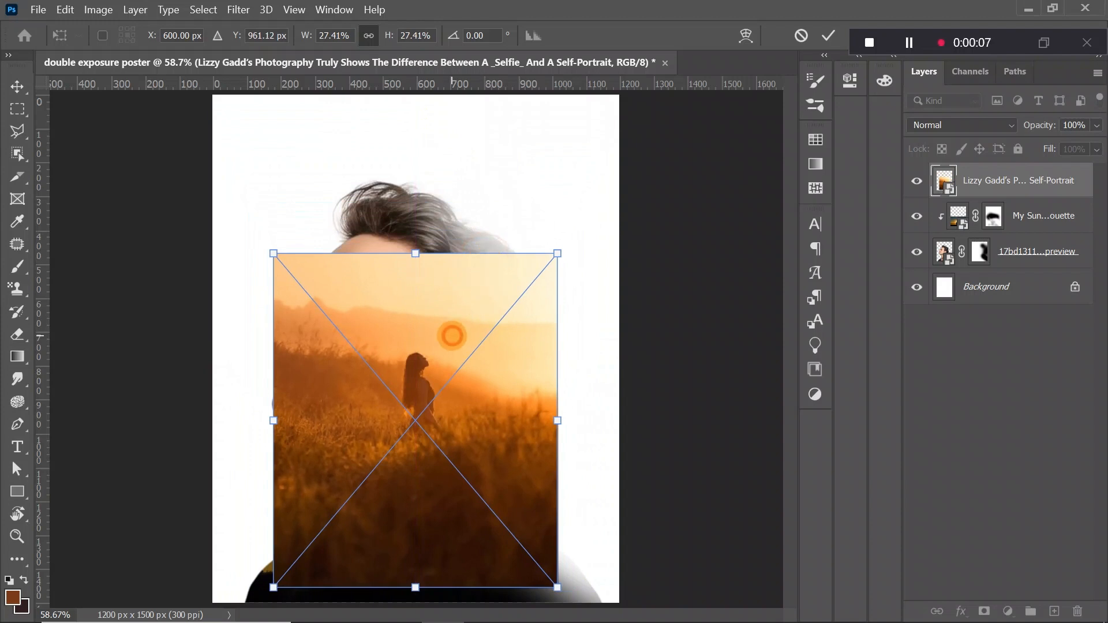
drag(452, 336, 488, 225)
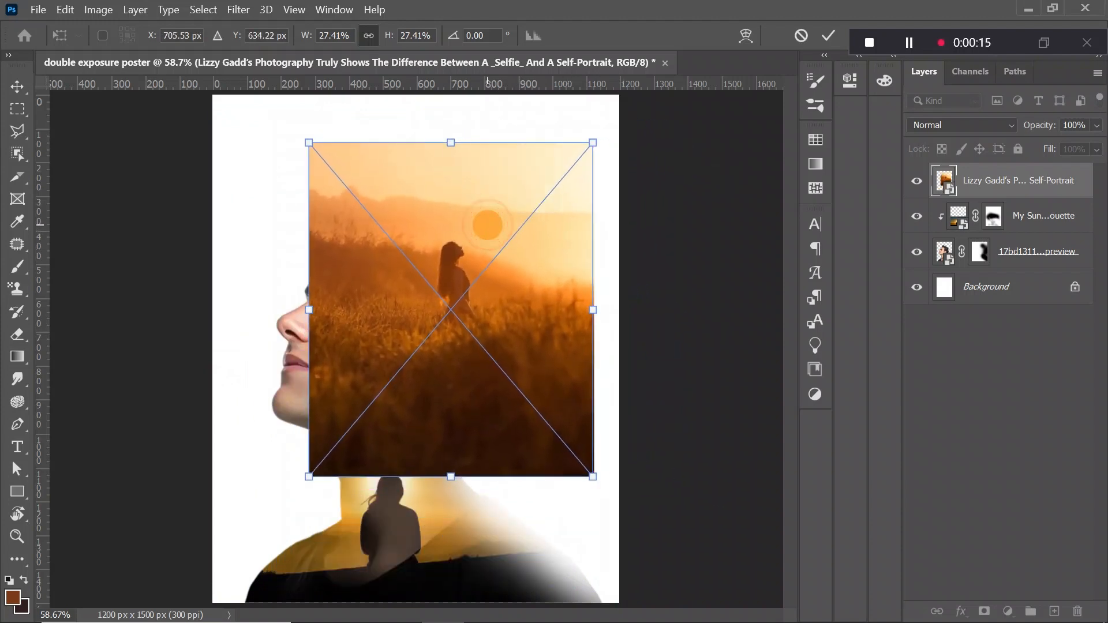
click(16, 86)
right_click(979, 182)
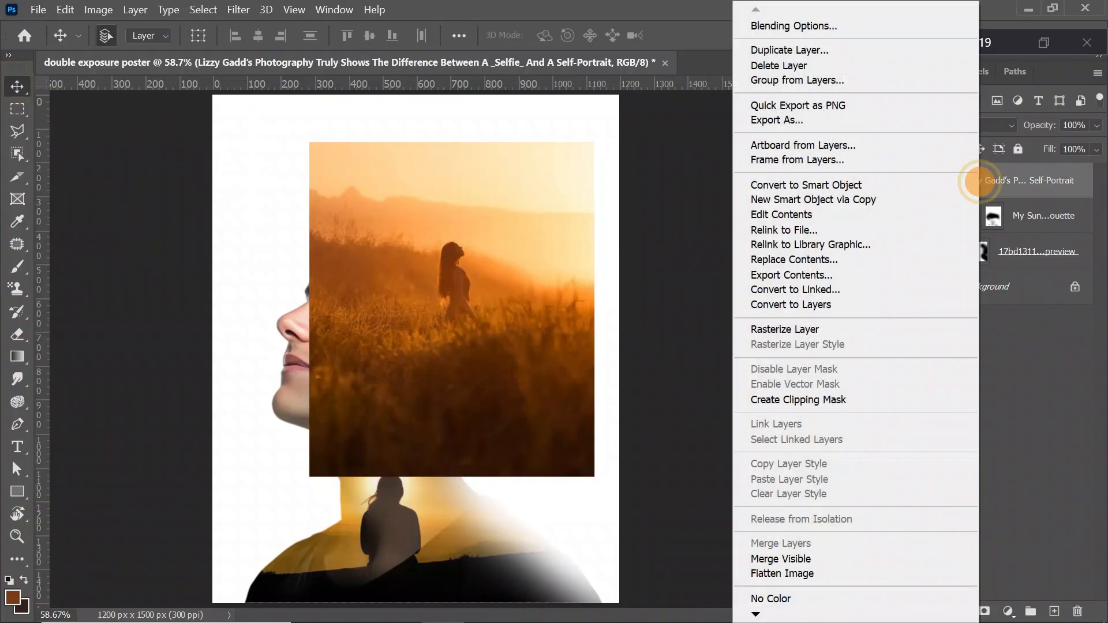
click(860, 400)
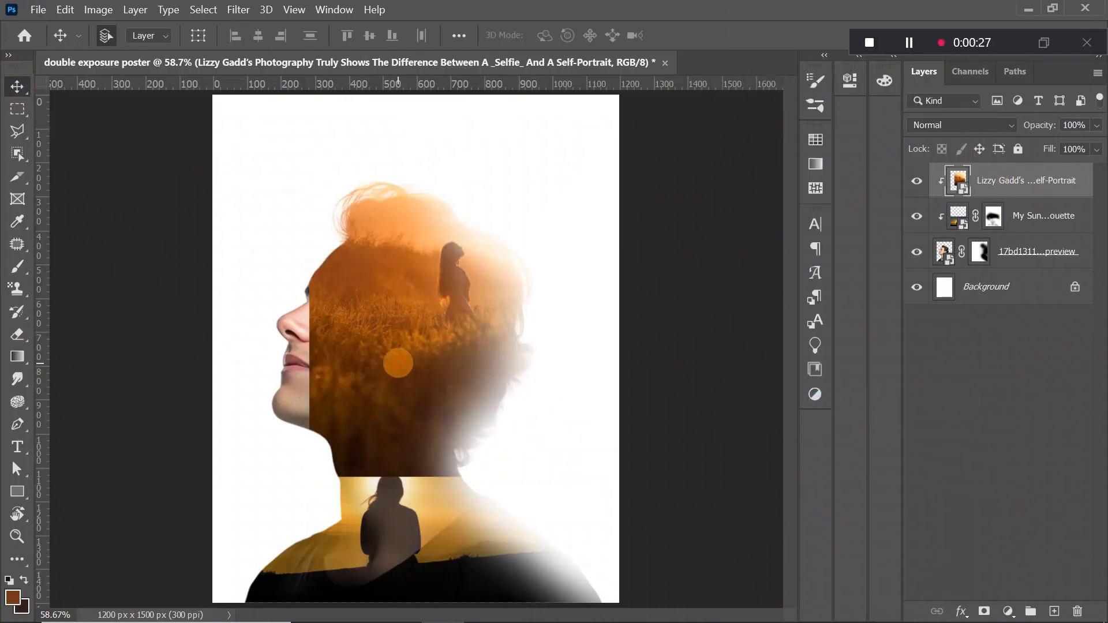
drag(399, 363, 376, 354)
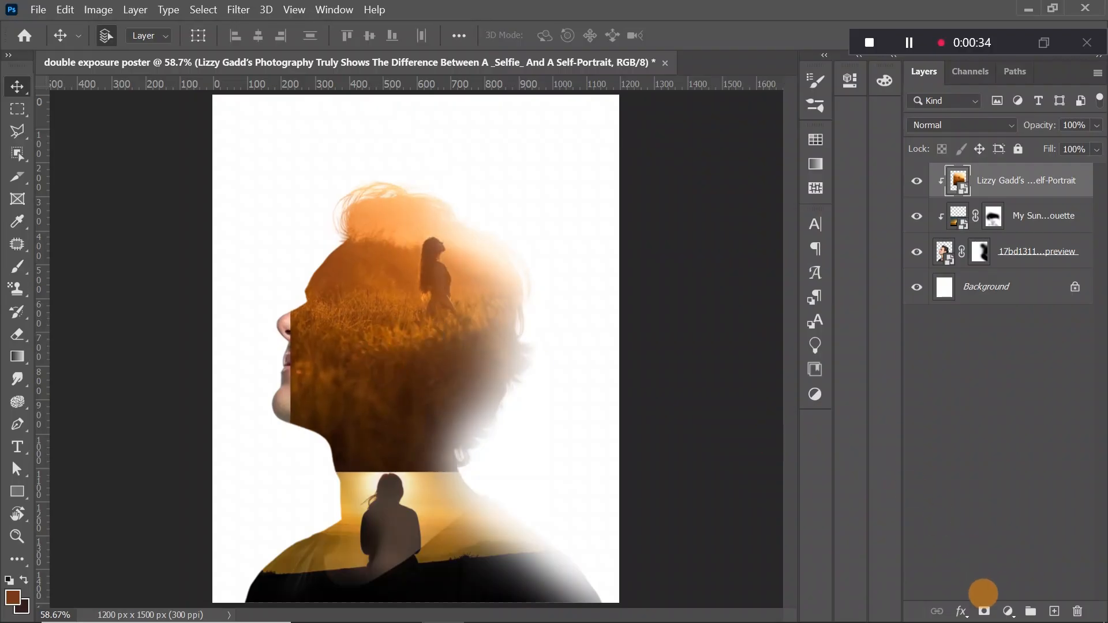
Add a layer mask to the field photo and soften its lower edge across the neck with a size 175 brush at 6% flow.
click(984, 611)
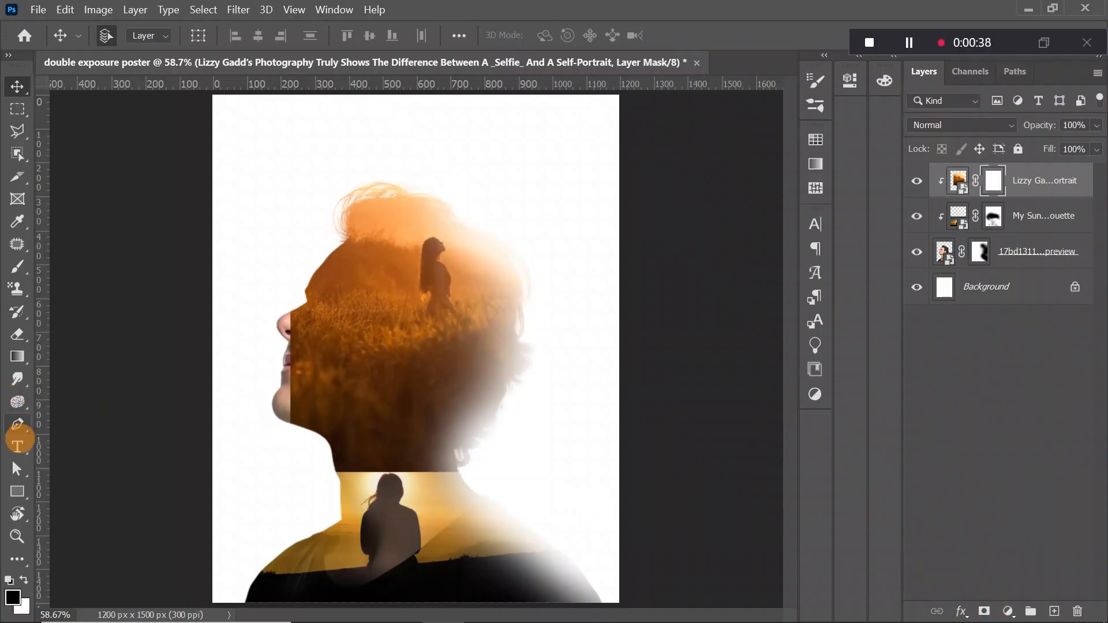
click(17, 266)
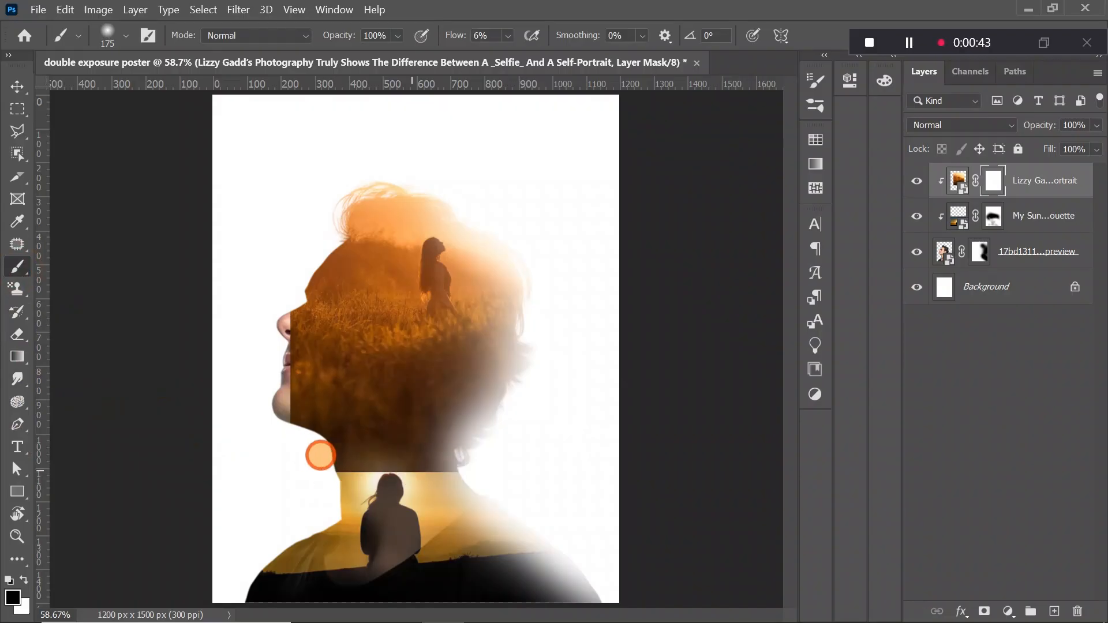
mouse_move(320, 456)
mouse_down()
mouse_move(422, 478)
mouse_move(464, 479)
mouse_move(460, 470)
mouse_move(462, 492)
mouse_move(490, 481)
mouse_move(462, 470)
mouse_move(500, 471)
mouse_move(361, 471)
mouse_up()
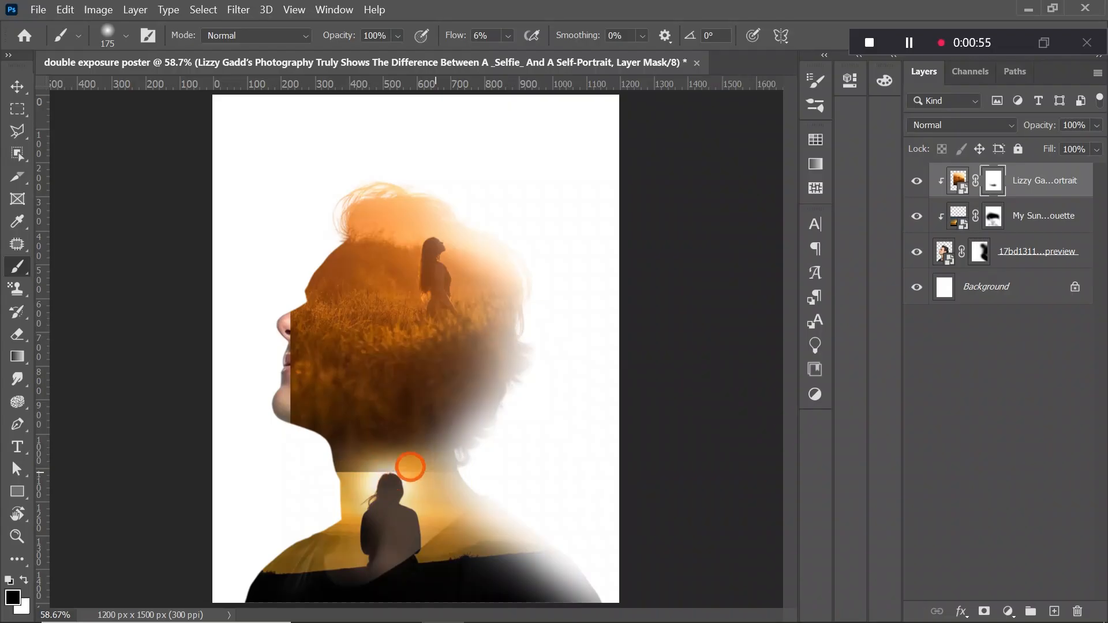
mouse_move(430, 469)
mouse_down()
mouse_move(353, 479)
mouse_move(374, 473)
mouse_move(346, 469)
mouse_up()
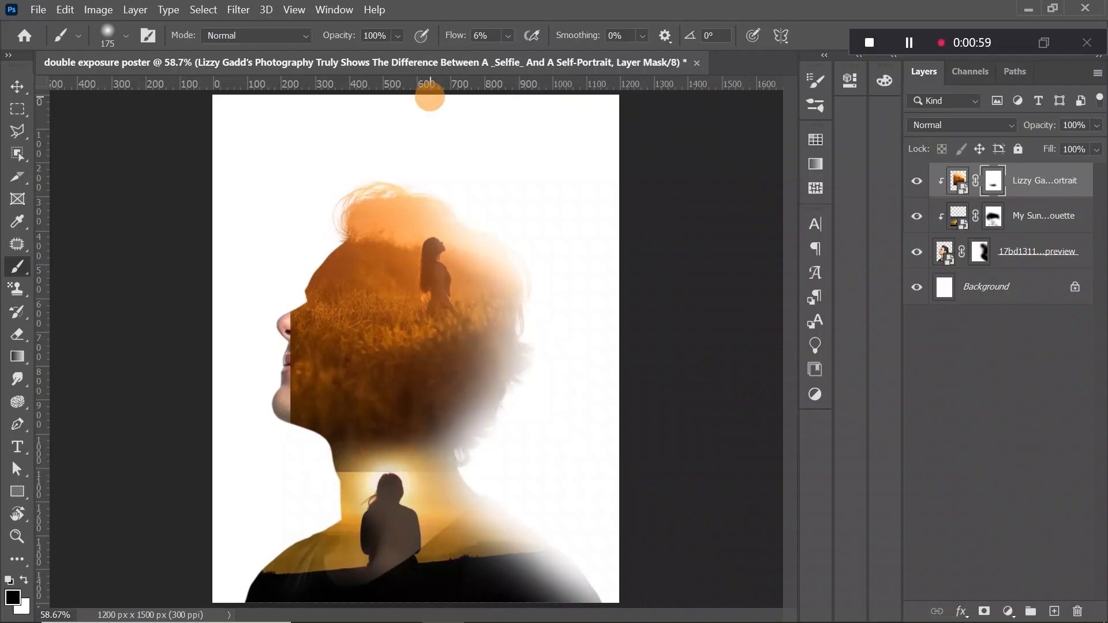
Set the brush flow to 26% and paint on the field photo's mask to reveal the man's face and jaw.
text(2)
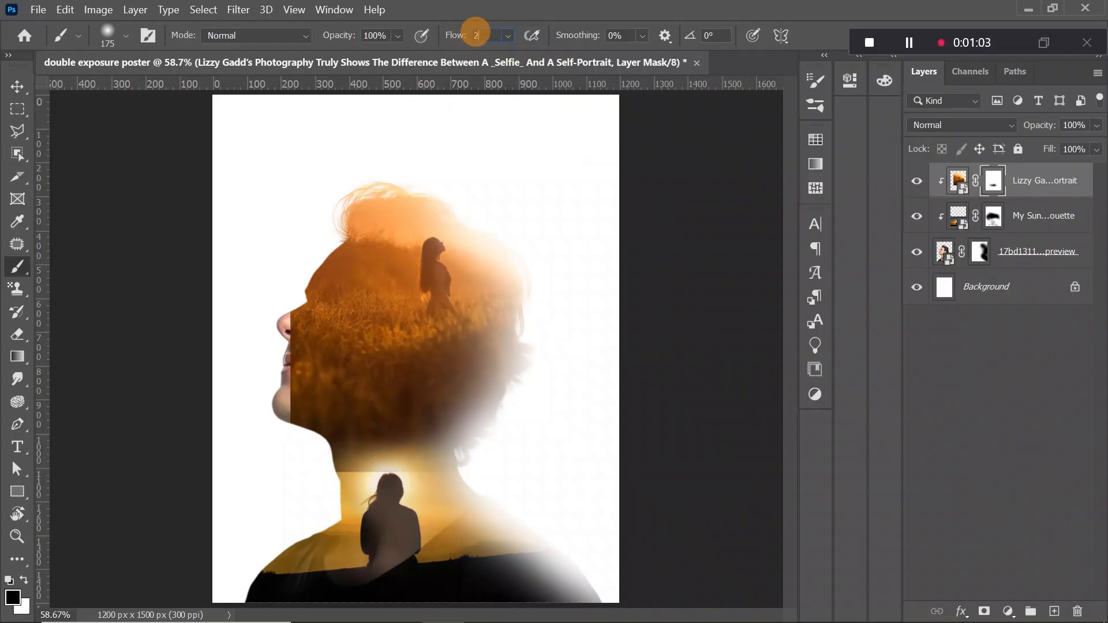
mouse_move(303, 333)
mouse_down()
mouse_move(301, 388)
mouse_move(289, 315)
mouse_move(316, 307)
mouse_move(337, 272)
mouse_move(353, 278)
mouse_move(347, 268)
mouse_move(380, 208)
mouse_move(335, 262)
mouse_move(303, 390)
mouse_move(288, 300)
mouse_move(291, 418)
mouse_move(327, 414)
mouse_move(370, 291)
mouse_move(347, 363)
mouse_move(361, 248)
mouse_move(300, 482)
mouse_move(471, 477)
mouse_move(387, 484)
mouse_move(417, 486)
mouse_move(315, 476)
mouse_up()
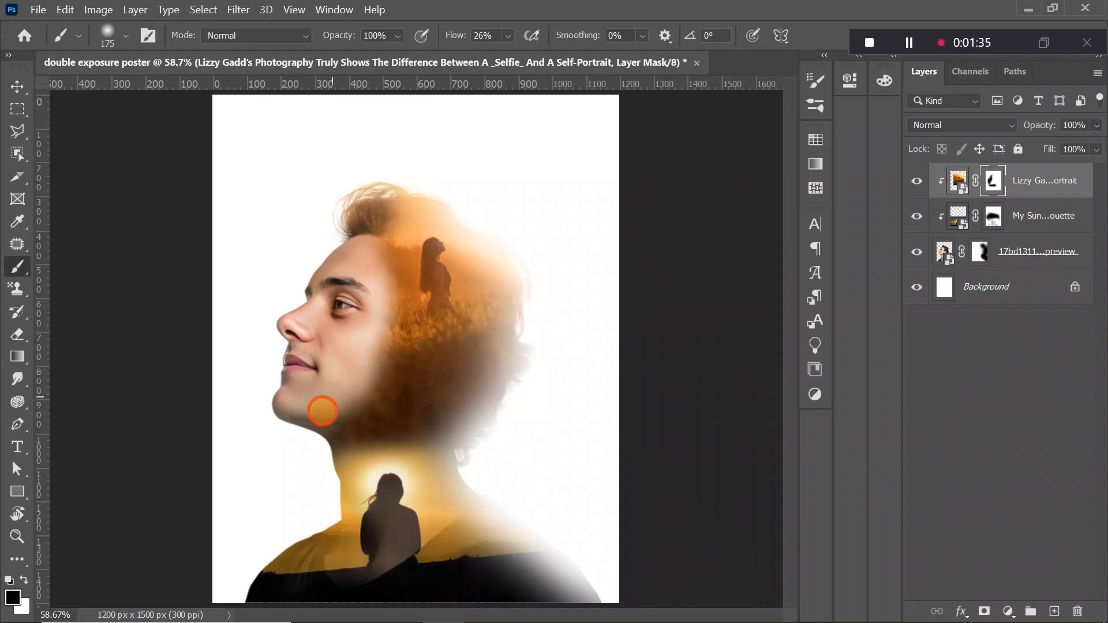
mouse_move(326, 446)
mouse_down()
mouse_move(360, 455)
mouse_move(334, 450)
mouse_move(339, 470)
mouse_move(331, 452)
mouse_move(457, 478)
mouse_move(422, 486)
mouse_move(255, 364)
mouse_up()
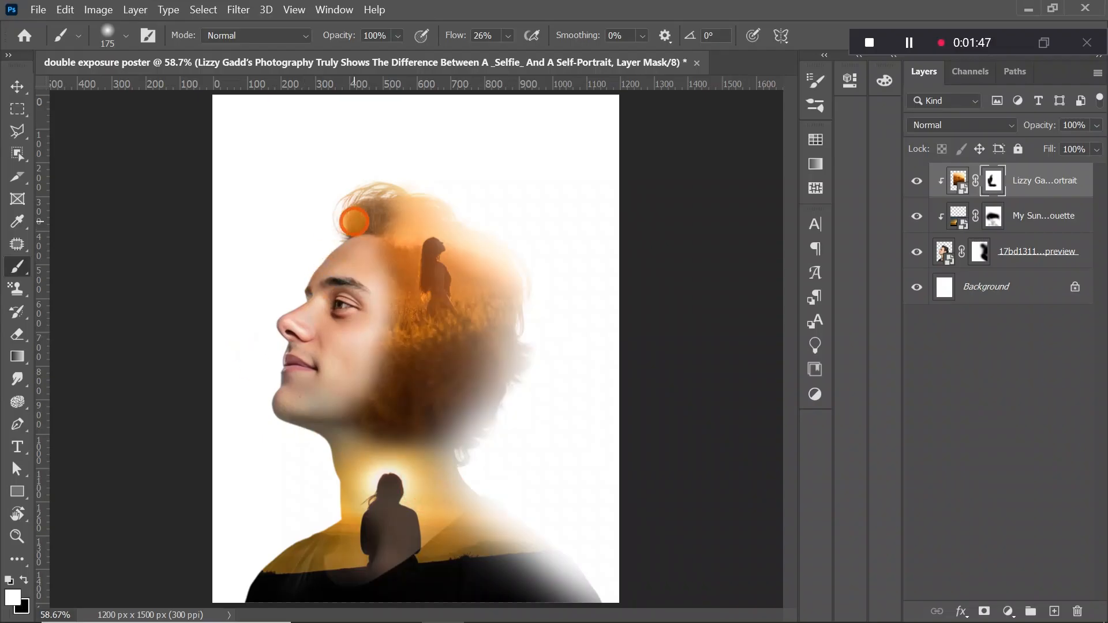
Paint white on the field photo's mask over the hair, and refine the jaw and neck blend with the brush flow at 6%.
mouse_move(355, 222)
mouse_down()
mouse_move(387, 210)
mouse_move(518, 284)
mouse_move(488, 255)
mouse_up()
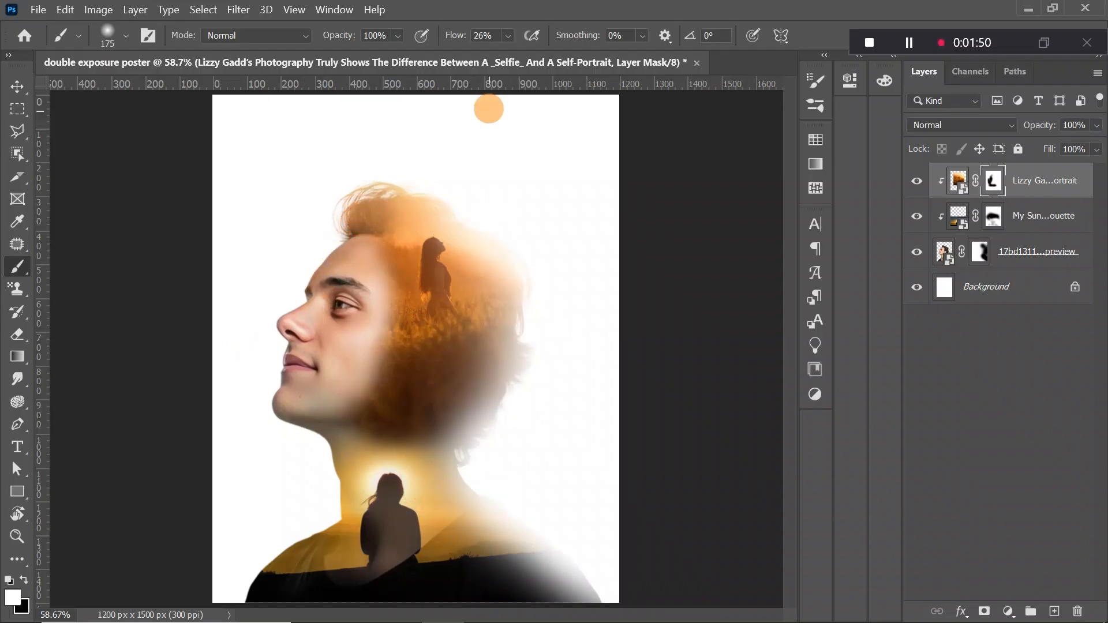
click(480, 36)
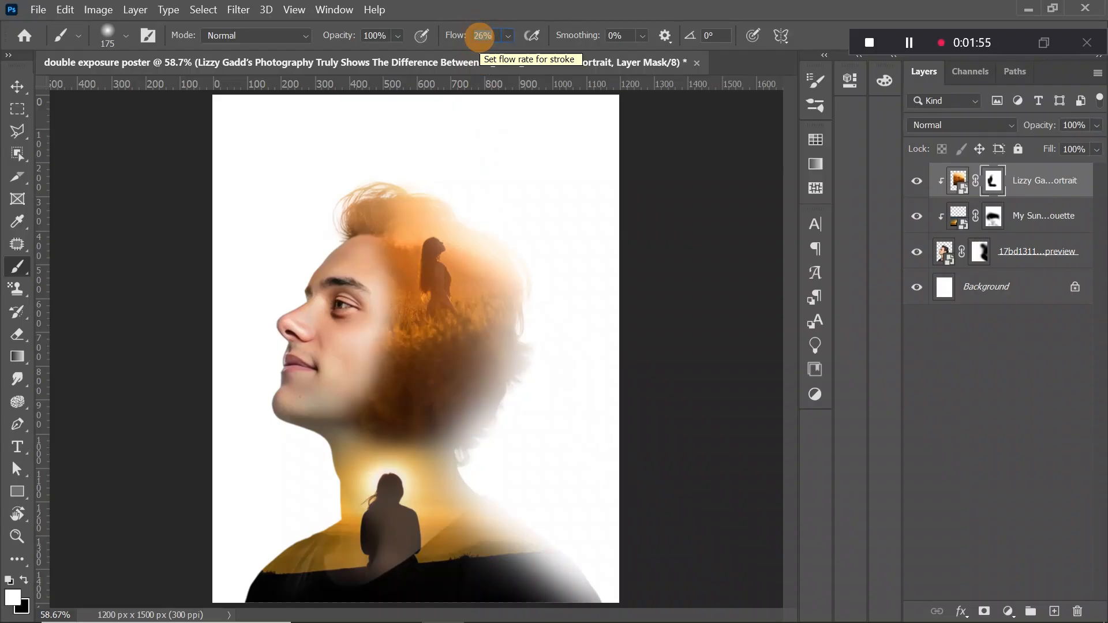
text(6)
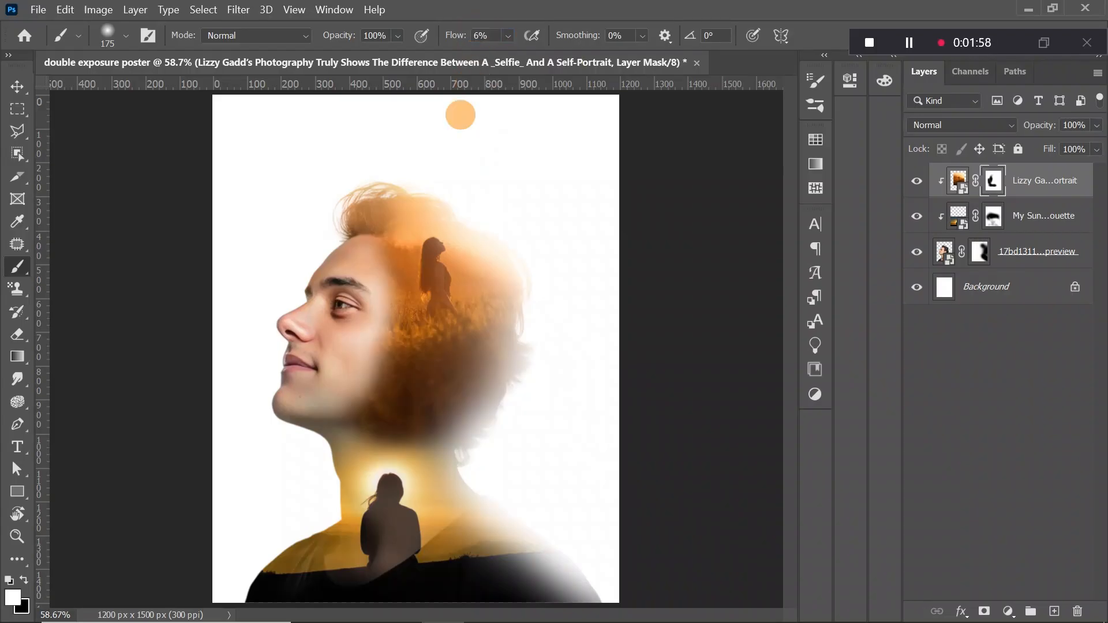
mouse_move(481, 353)
mouse_down()
mouse_move(436, 360)
mouse_move(404, 414)
mouse_move(384, 420)
mouse_move(392, 436)
mouse_move(411, 430)
mouse_move(405, 387)
mouse_move(365, 453)
mouse_up()
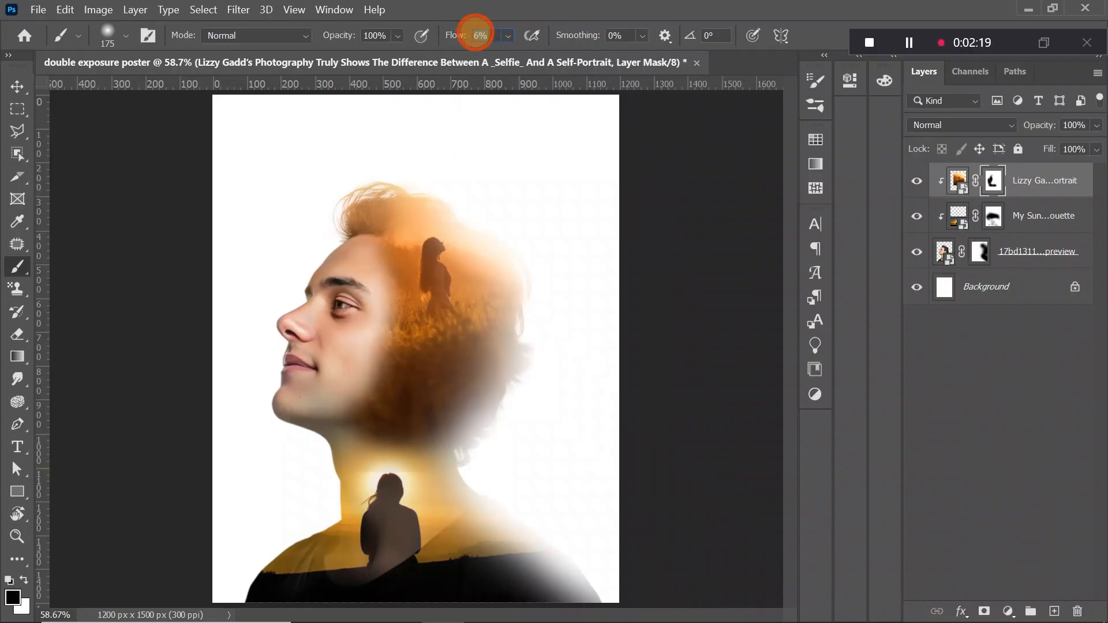
Set the brush flow to 26% and paint black on the field photo's mask to blend the lower jaw into the neck.
text(2)
key(Return)
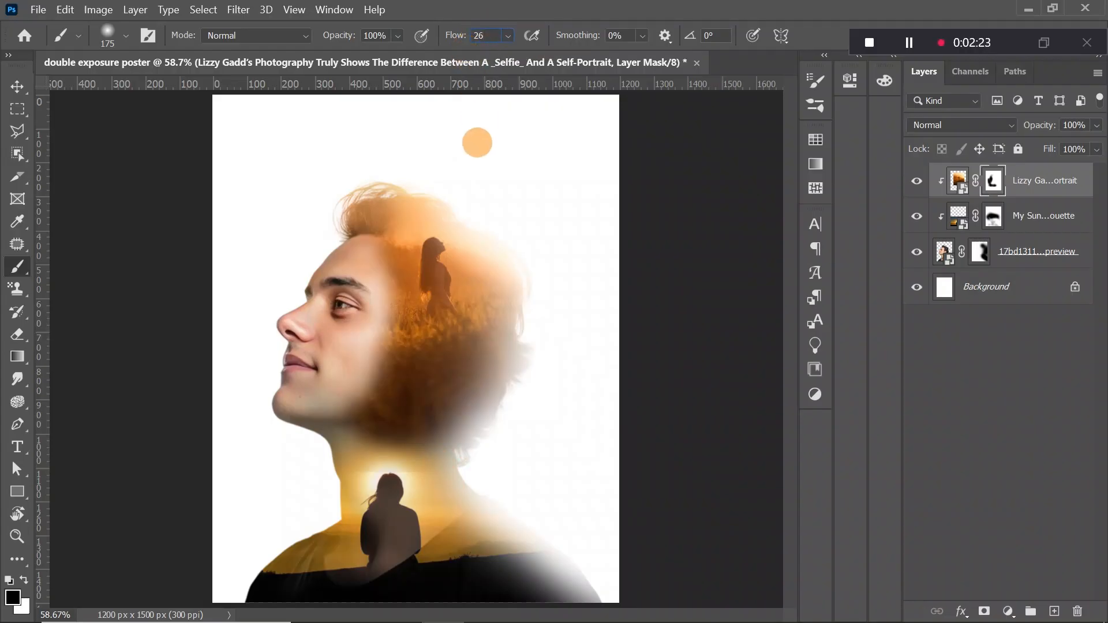
mouse_move(381, 478)
mouse_down()
mouse_move(423, 475)
mouse_move(343, 439)
mouse_move(348, 423)
mouse_move(340, 438)
mouse_move(395, 468)
mouse_move(398, 443)
mouse_move(454, 466)
mouse_move(380, 456)
mouse_move(348, 437)
mouse_up()
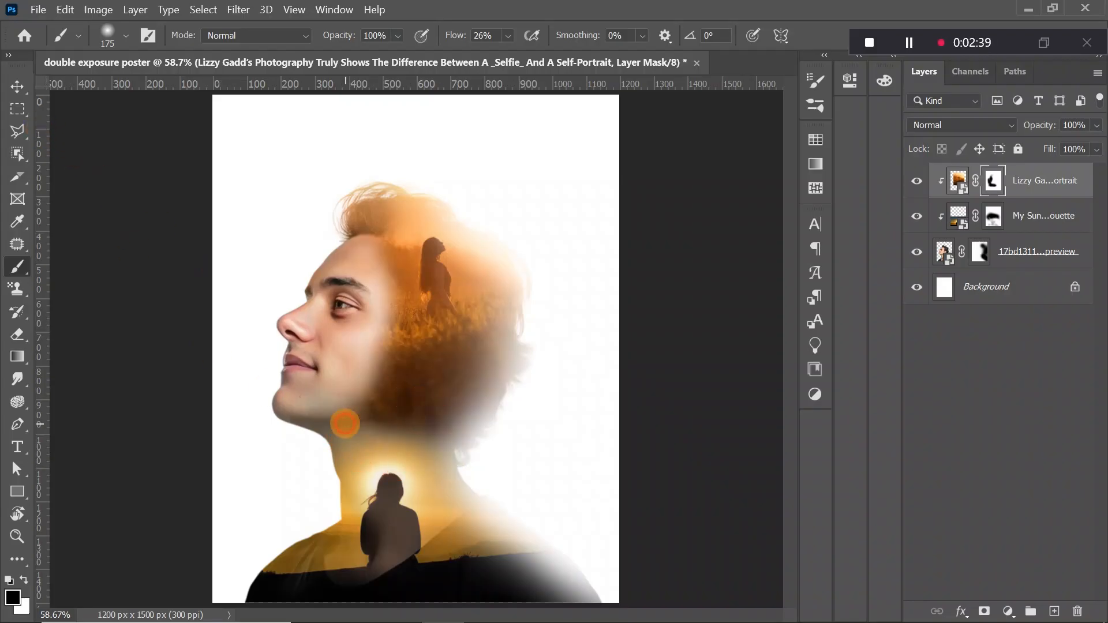
click(15, 85)
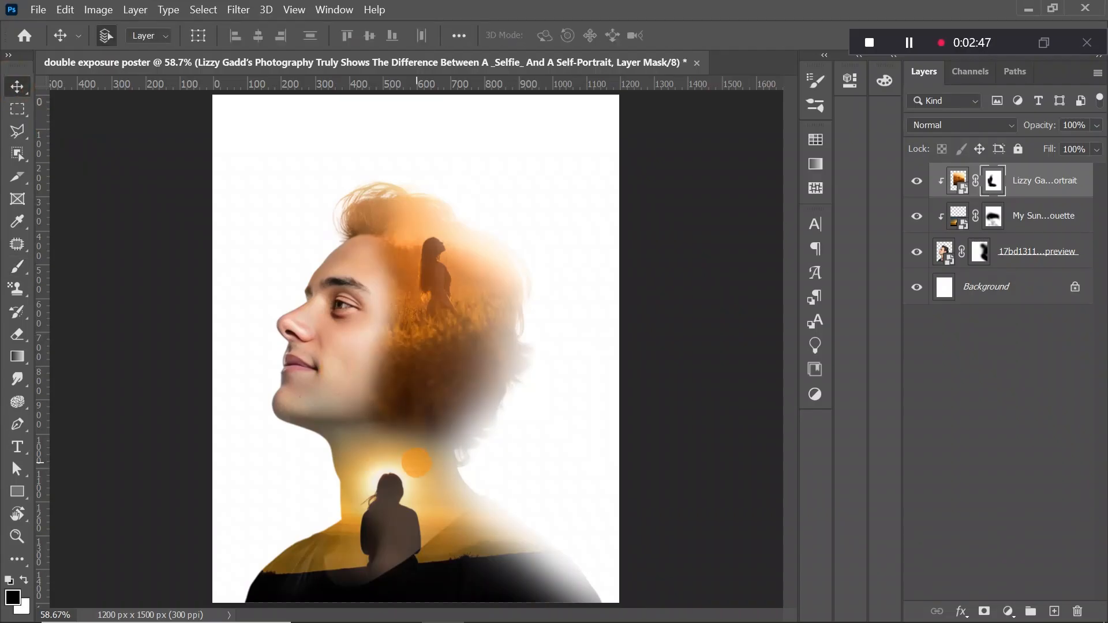
key(j)
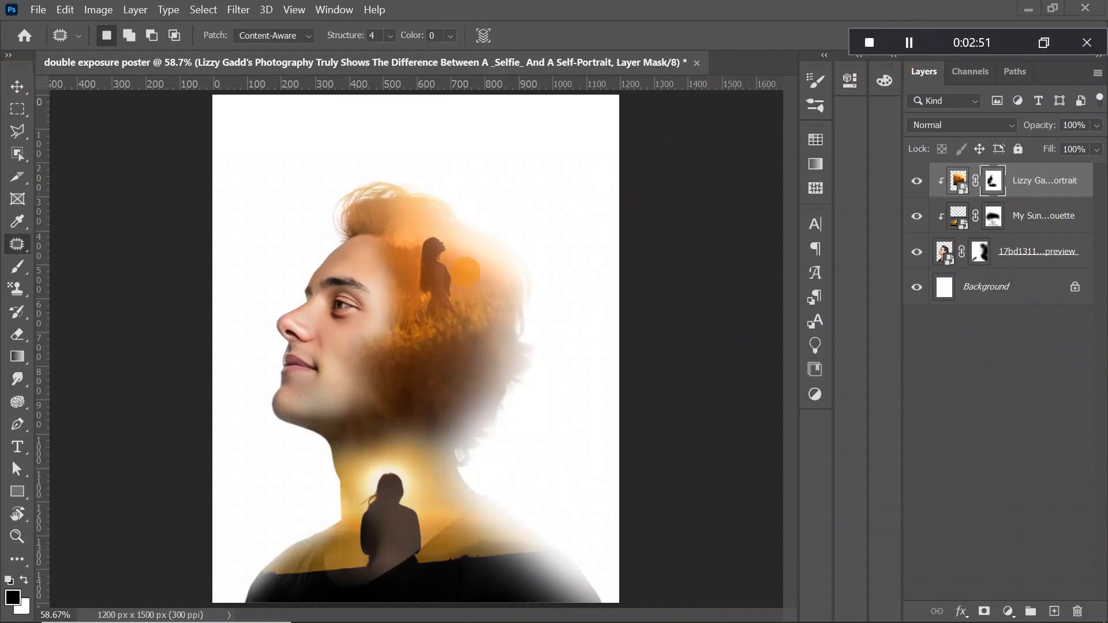
Duplicate the field photo layer unclipped and paint black on the copy's mask with a size 400 brush, keeping the field only behind the head.
click(15, 86)
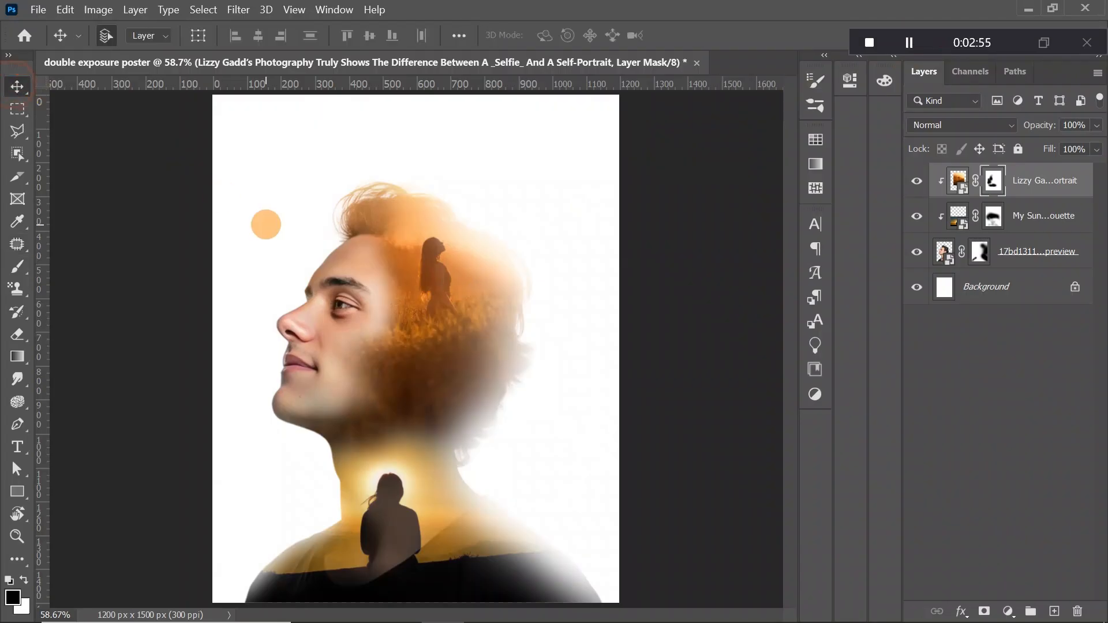
drag(378, 300, 378, 301)
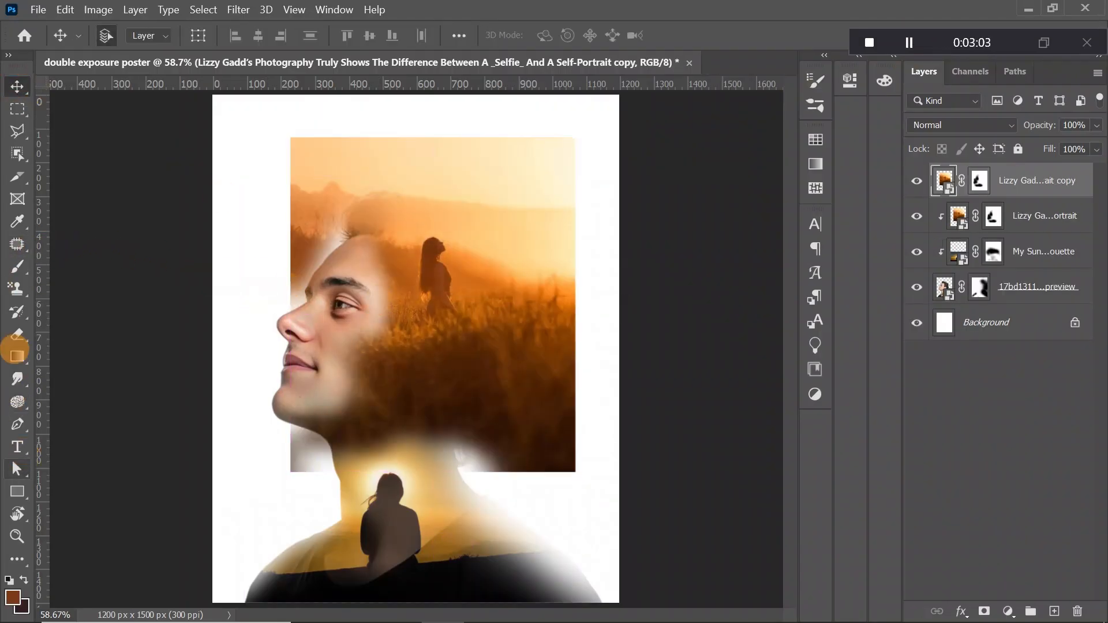
click(17, 245)
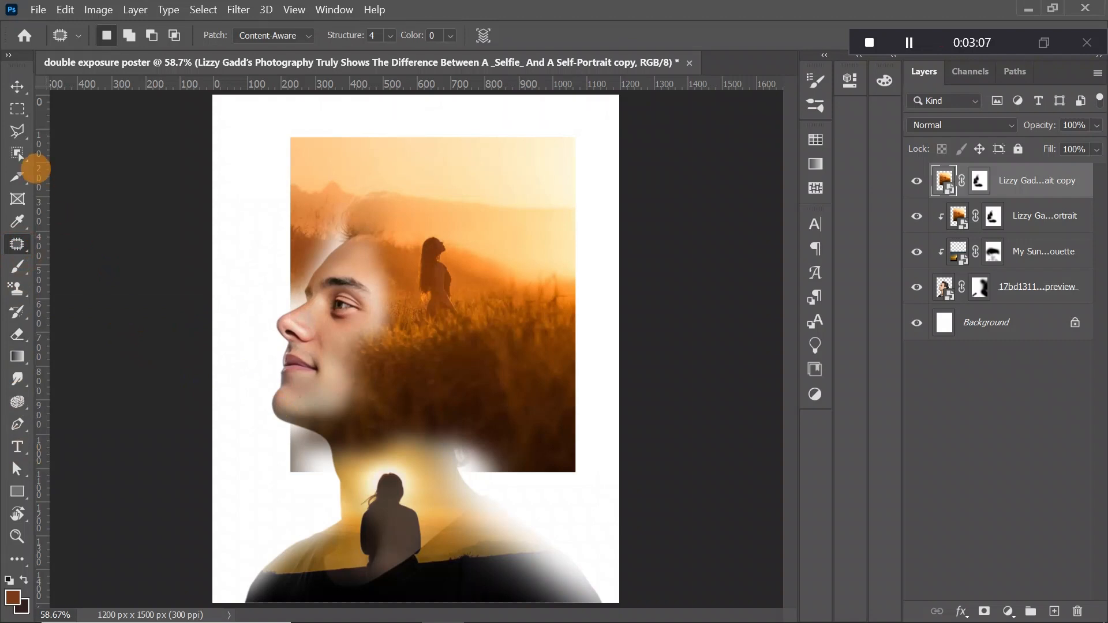
click(18, 266)
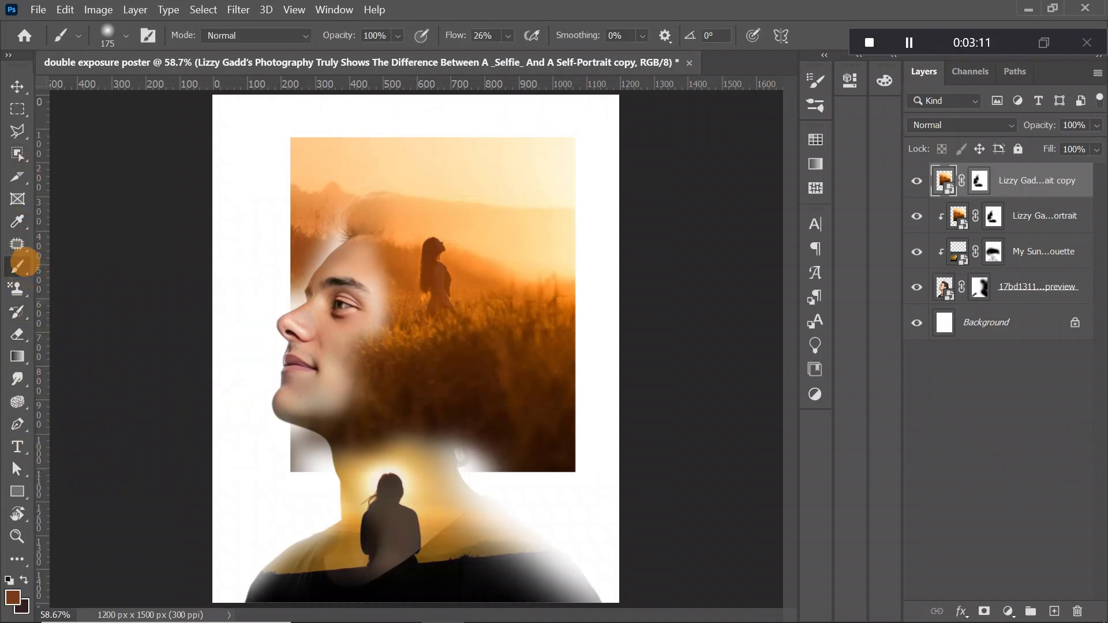
click(982, 182)
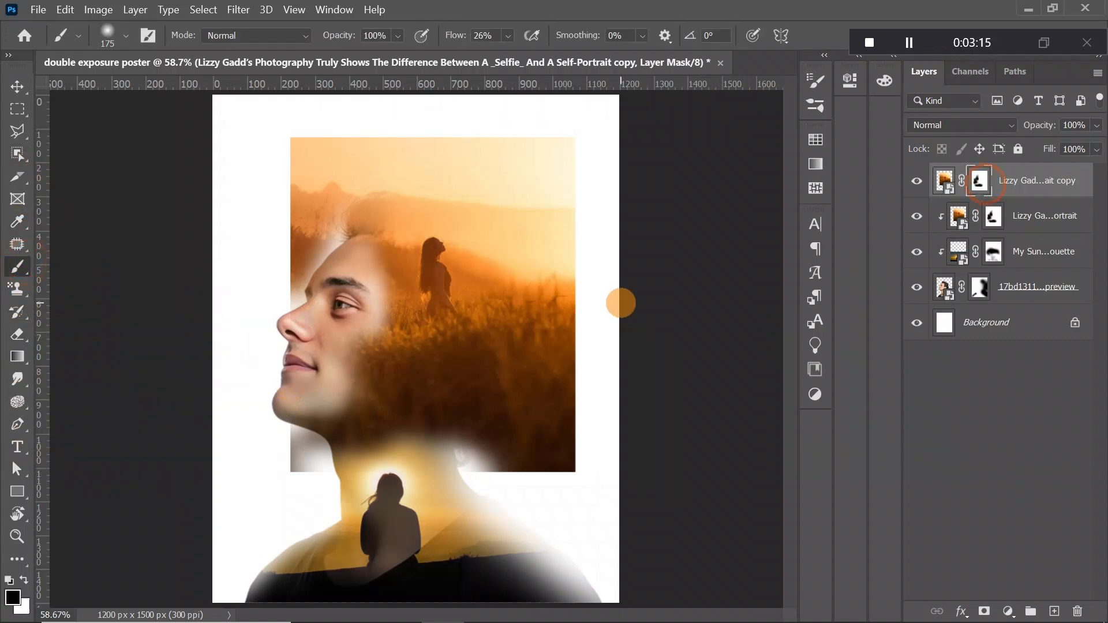
mouse_move(280, 447)
mouse_down()
mouse_move(316, 481)
mouse_move(316, 454)
mouse_move(277, 445)
mouse_move(277, 427)
mouse_move(301, 241)
mouse_move(347, 171)
mouse_move(246, 113)
mouse_move(333, 193)
mouse_move(313, 163)
mouse_move(328, 211)
mouse_move(302, 155)
mouse_move(298, 191)
mouse_move(378, 153)
mouse_move(475, 146)
mouse_move(490, 203)
mouse_move(448, 153)
mouse_move(531, 171)
mouse_move(546, 205)
mouse_move(566, 143)
mouse_move(557, 138)
mouse_move(564, 186)
mouse_move(578, 173)
mouse_move(482, 189)
mouse_move(239, 174)
mouse_move(175, 123)
mouse_move(261, 321)
mouse_move(308, 295)
mouse_move(493, 459)
mouse_move(578, 468)
mouse_move(518, 451)
mouse_move(590, 486)
mouse_move(576, 446)
mouse_move(575, 371)
mouse_move(587, 449)
mouse_move(565, 234)
mouse_move(578, 218)
mouse_move(601, 286)
mouse_move(512, 154)
mouse_move(404, 116)
mouse_move(426, 176)
mouse_move(527, 204)
mouse_move(313, 149)
mouse_move(348, 261)
mouse_move(433, 361)
mouse_move(455, 427)
mouse_move(435, 240)
mouse_move(482, 372)
mouse_move(424, 277)
mouse_move(430, 350)
mouse_move(652, 520)
mouse_move(609, 404)
mouse_move(608, 200)
mouse_move(546, 449)
mouse_move(537, 435)
mouse_move(557, 455)
mouse_move(529, 476)
mouse_move(352, 408)
mouse_up()
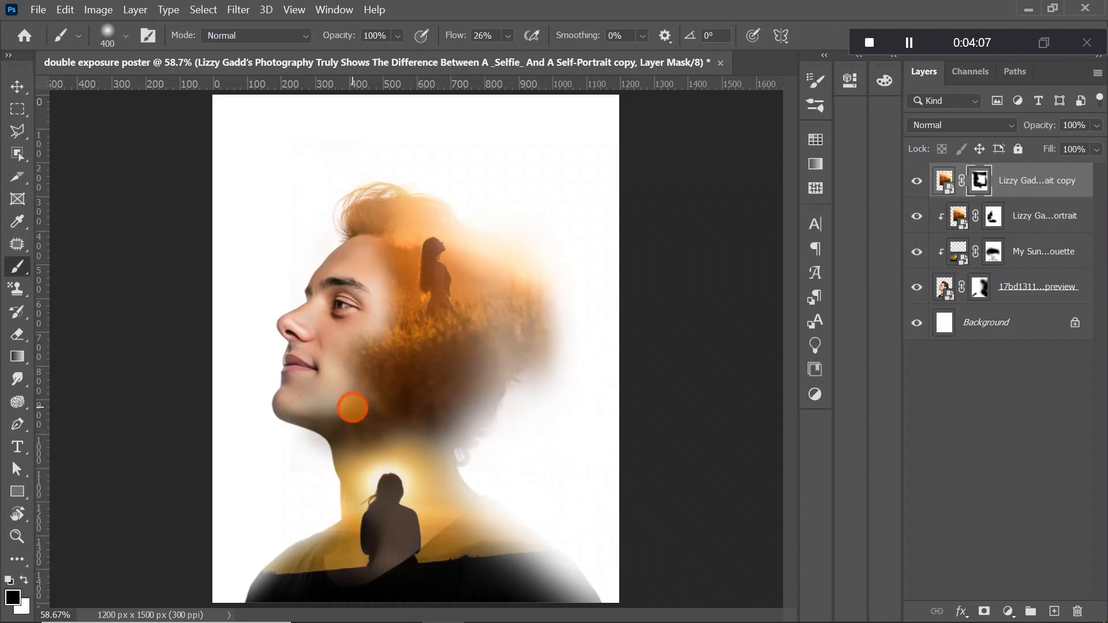
mouse_move(467, 422)
mouse_down()
mouse_move(503, 427)
mouse_move(497, 443)
mouse_up()
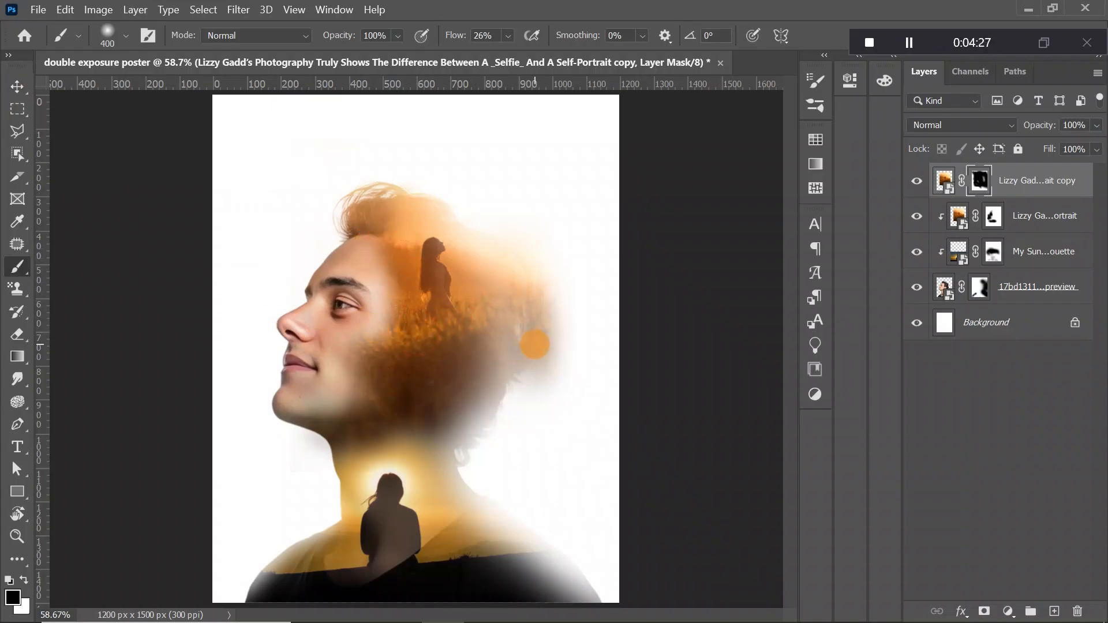
Lower the brush flow to 6% and soften the edges of the duplicated field photo's mask around the back of the head and face.
click(483, 36)
text(6)
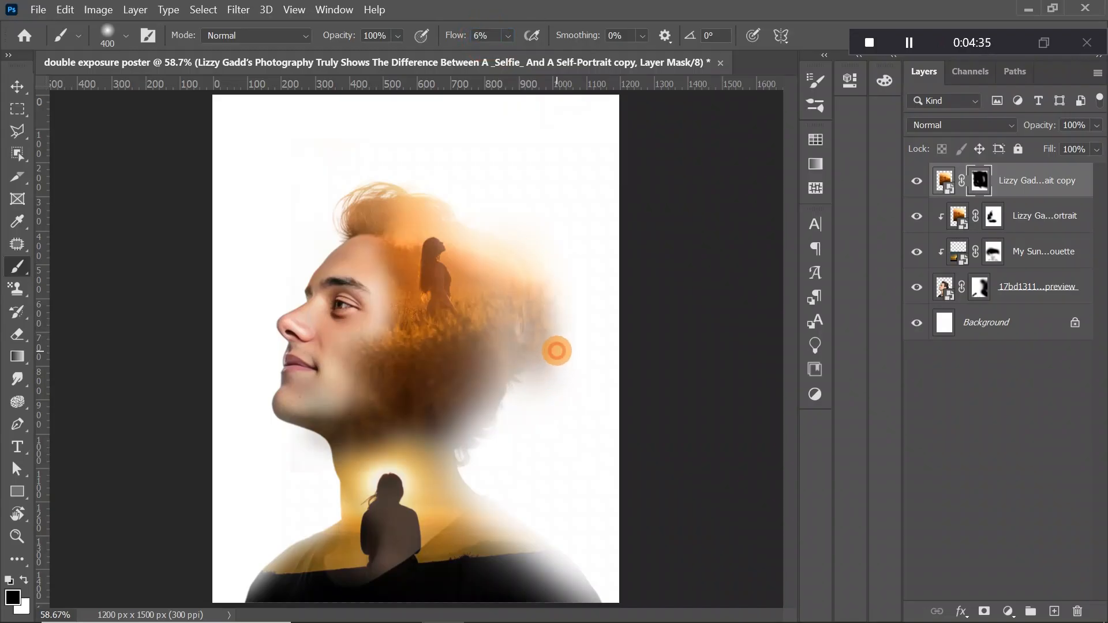
mouse_move(557, 351)
mouse_down()
mouse_move(537, 292)
mouse_move(495, 277)
mouse_move(458, 240)
mouse_move(524, 304)
mouse_move(479, 250)
mouse_move(523, 309)
mouse_move(501, 310)
mouse_up()
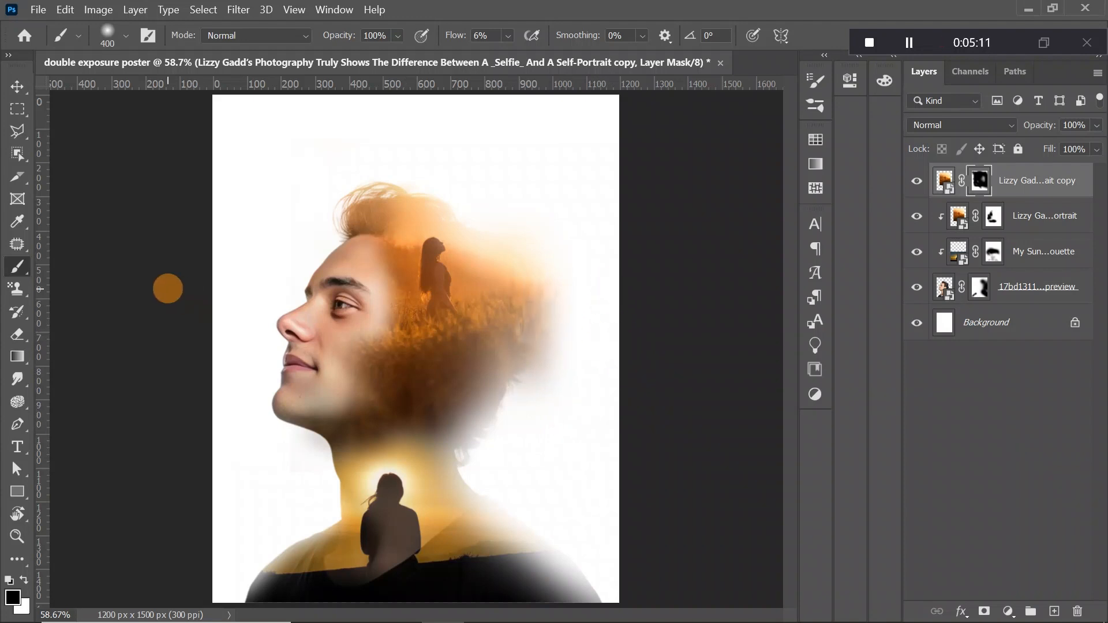
mouse_move(324, 396)
mouse_down()
mouse_move(369, 418)
mouse_move(334, 398)
mouse_move(357, 380)
mouse_move(390, 399)
mouse_move(317, 304)
mouse_up()
click(17, 109)
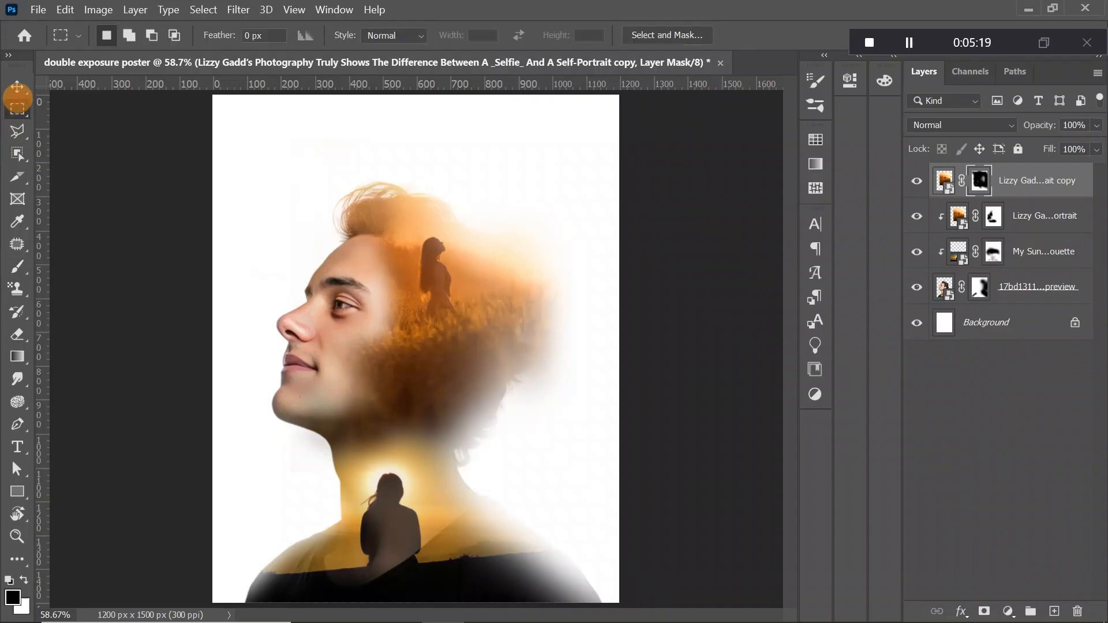
click(17, 86)
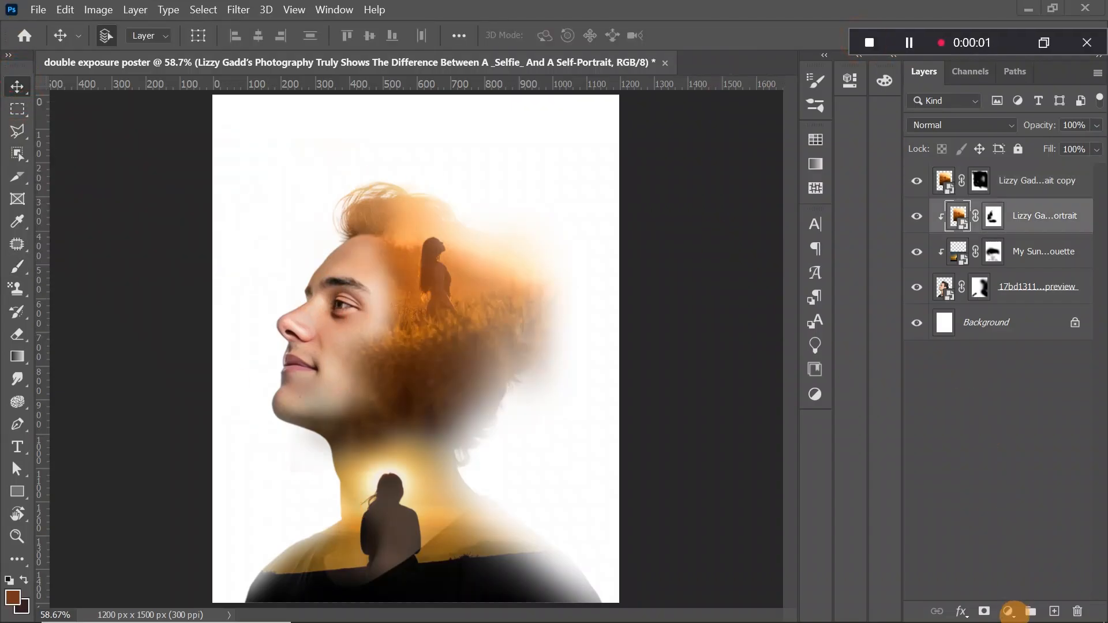
Add a Hue/Saturation adjustment layer above the clipped field photo with hue +1 and saturation about +41.
click(1009, 611)
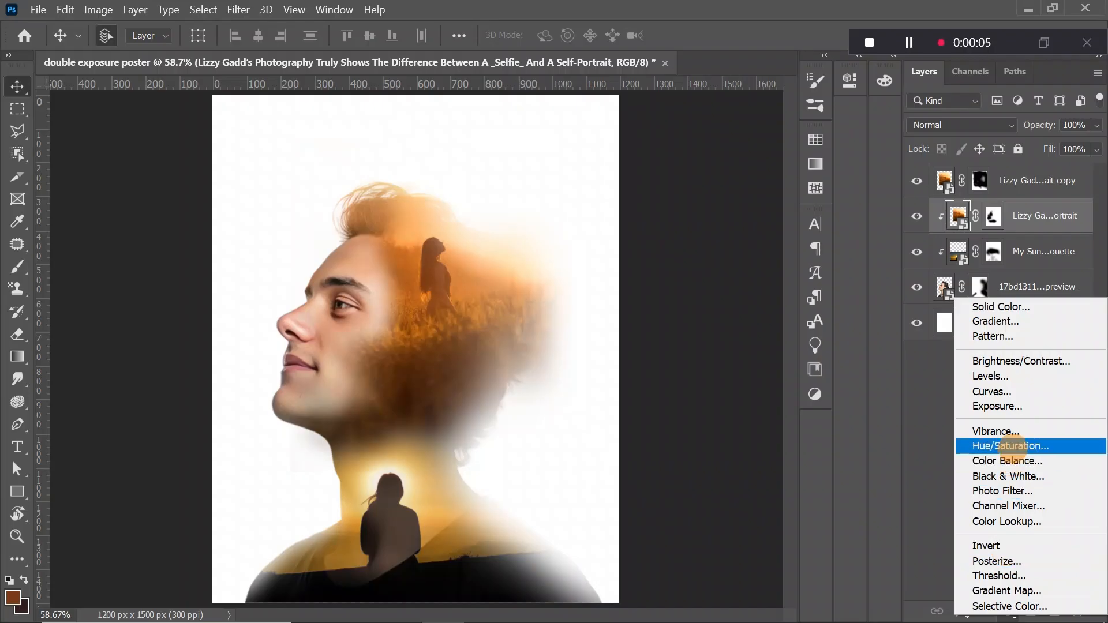
click(1013, 448)
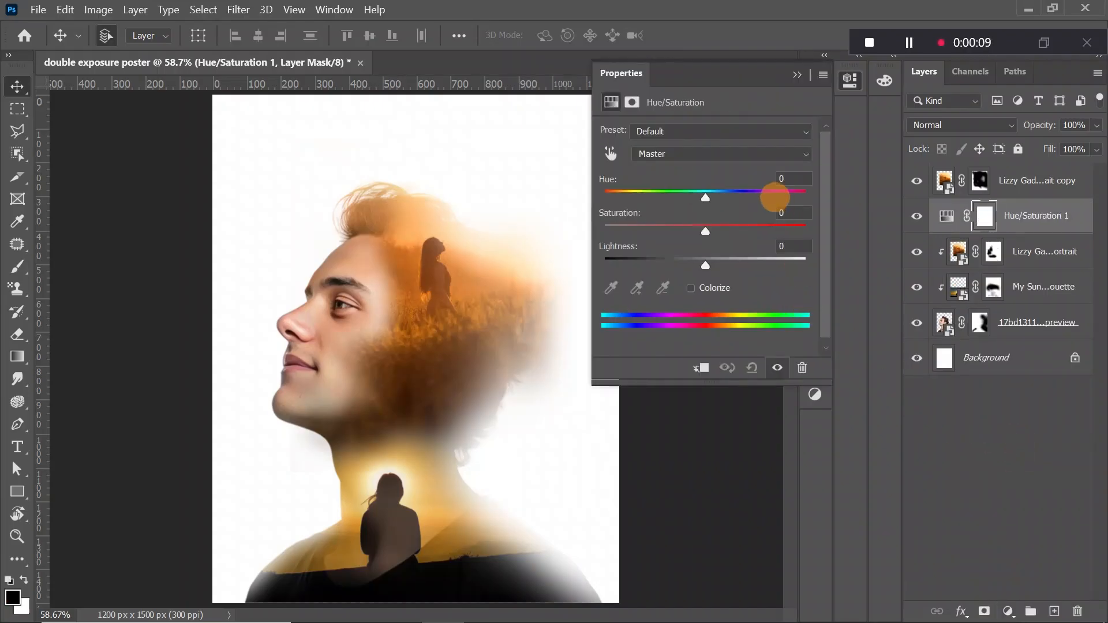
click(782, 179)
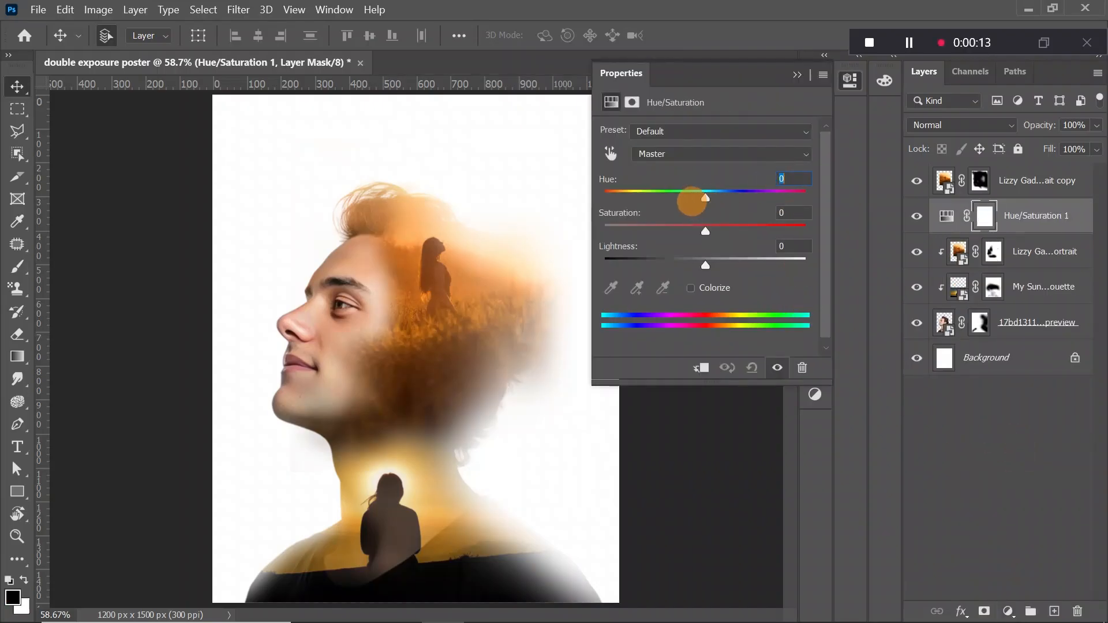
drag(707, 198, 712, 197)
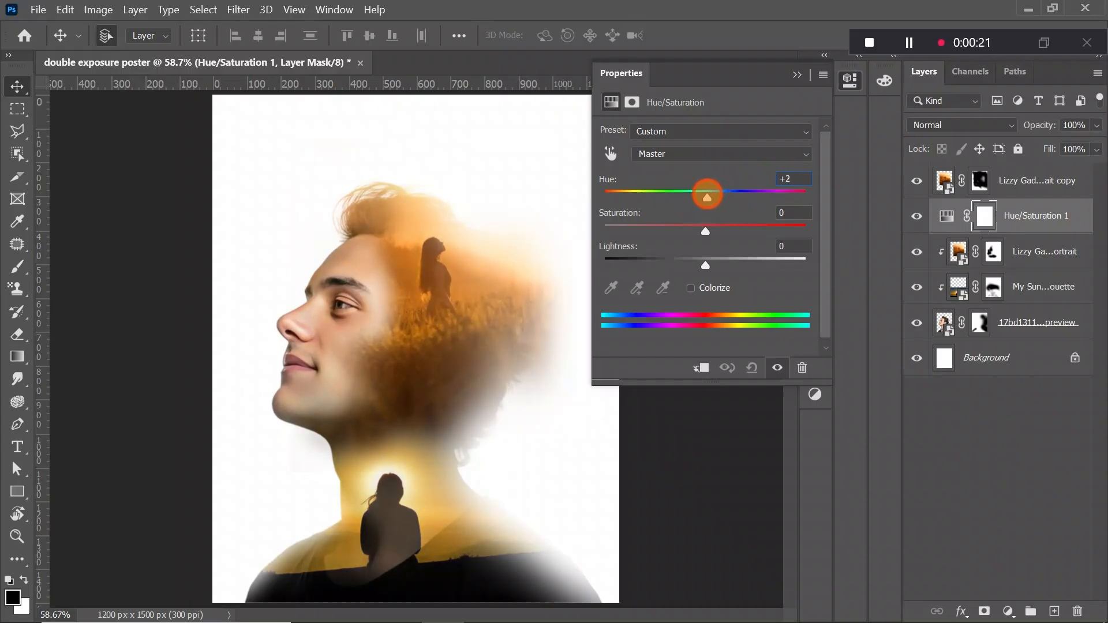
drag(707, 197, 707, 197)
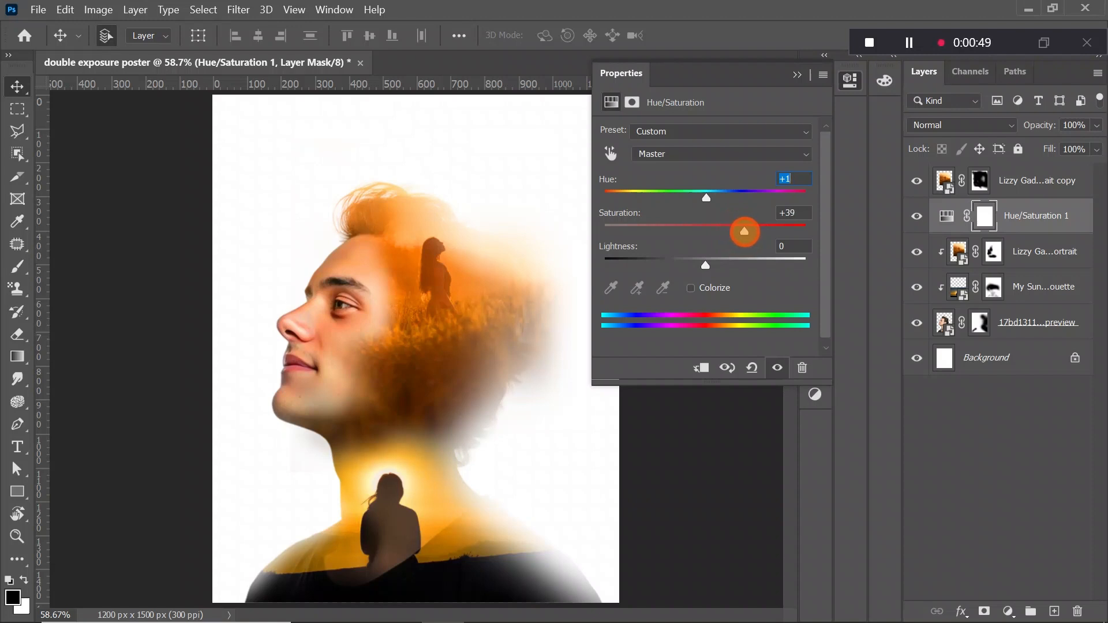
Clip the Hue/Saturation adjustment to the portrait and set its hue to +1 and saturation to +36.
right_click(1011, 217)
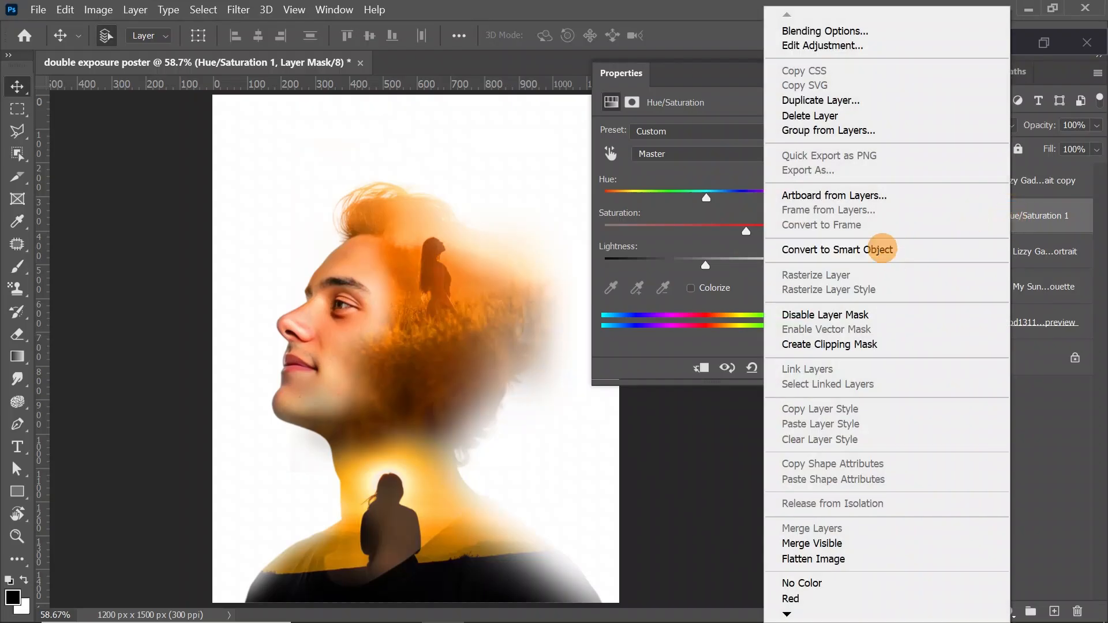
click(866, 345)
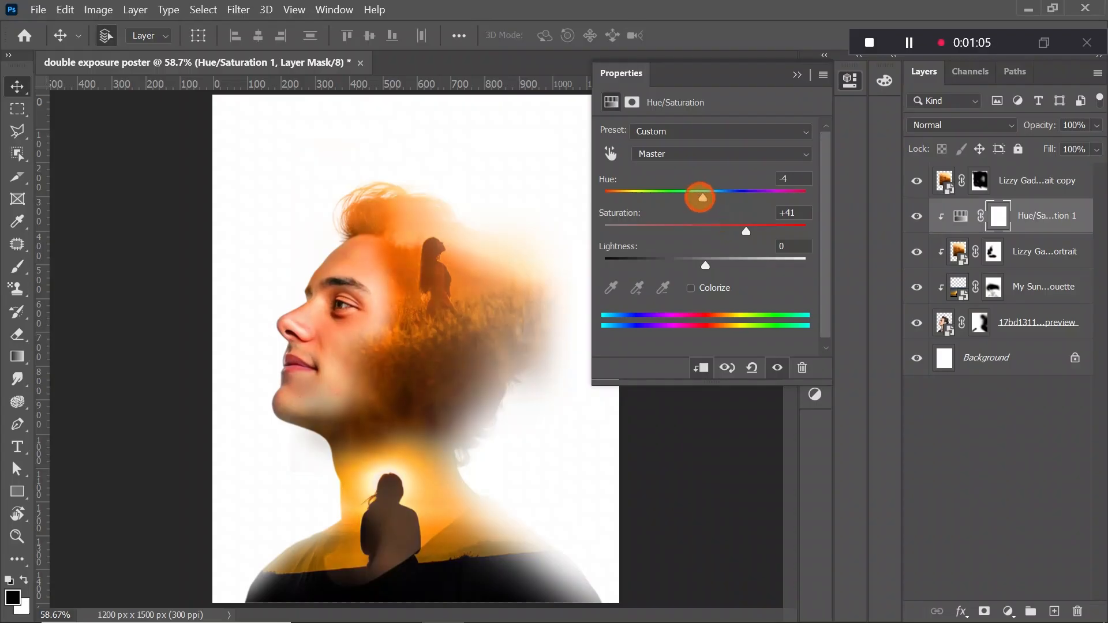
mouse_move(703, 197)
mouse_down()
mouse_move(687, 197)
mouse_move(709, 200)
mouse_up()
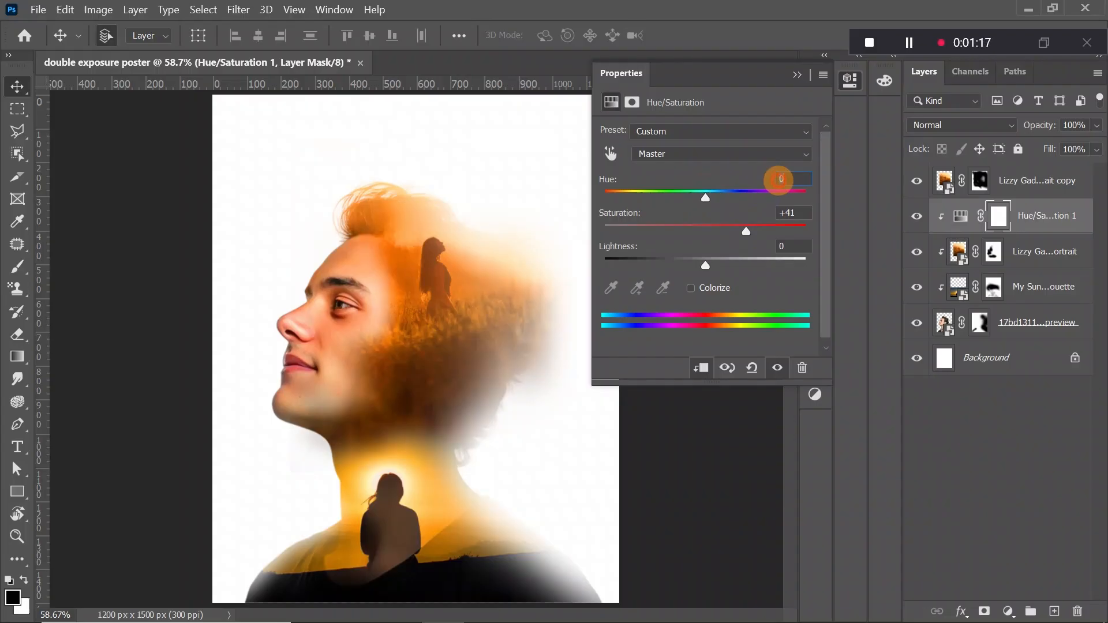
text(10)
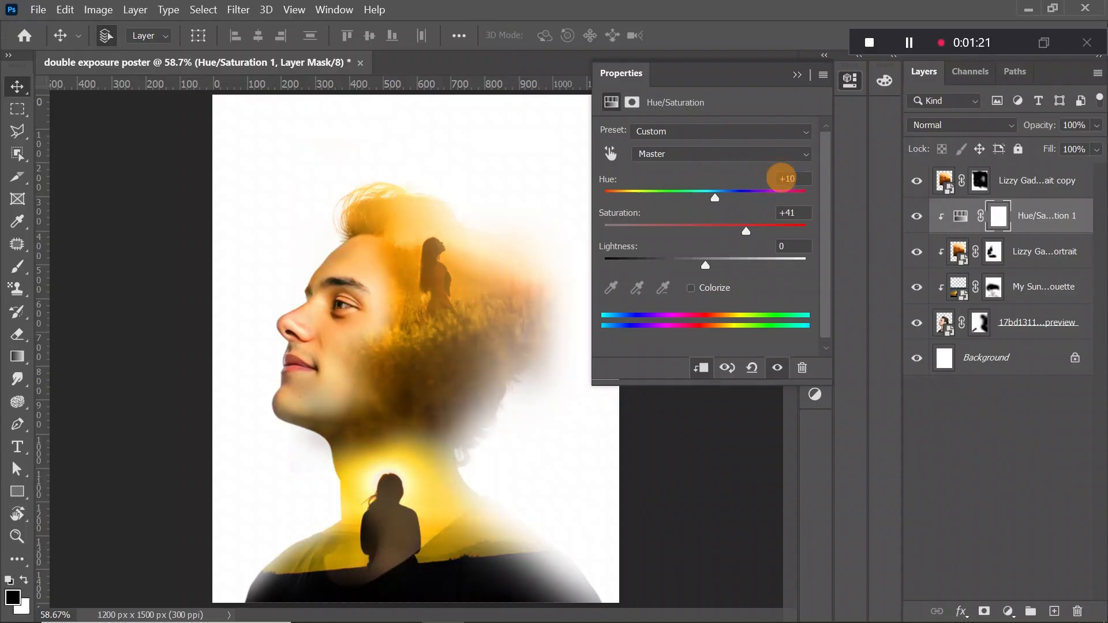
text(1)
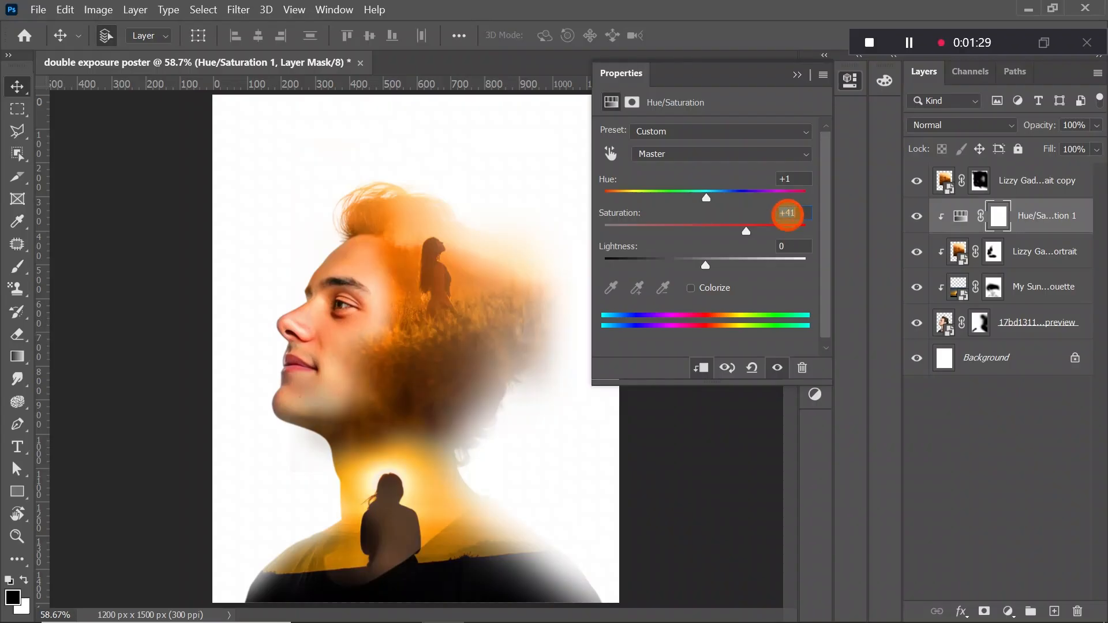
text(36)
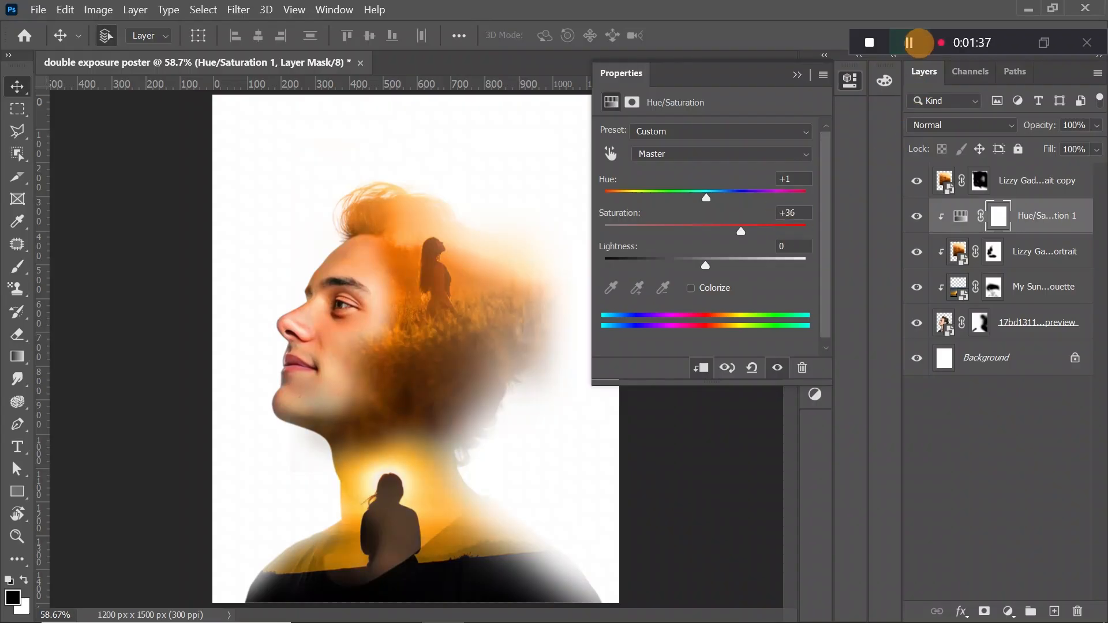
click(851, 80)
Add a Solid Color fill layer above the Hue/Saturation adjustment in orange c66c11, sampled from the field photo.
click(1006, 611)
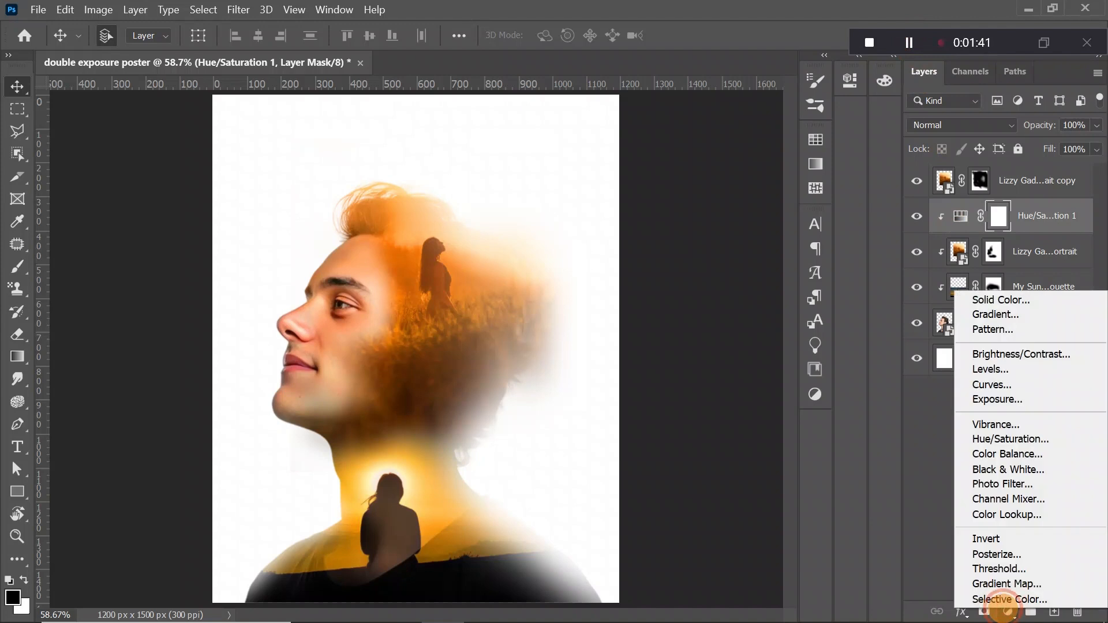
click(1039, 298)
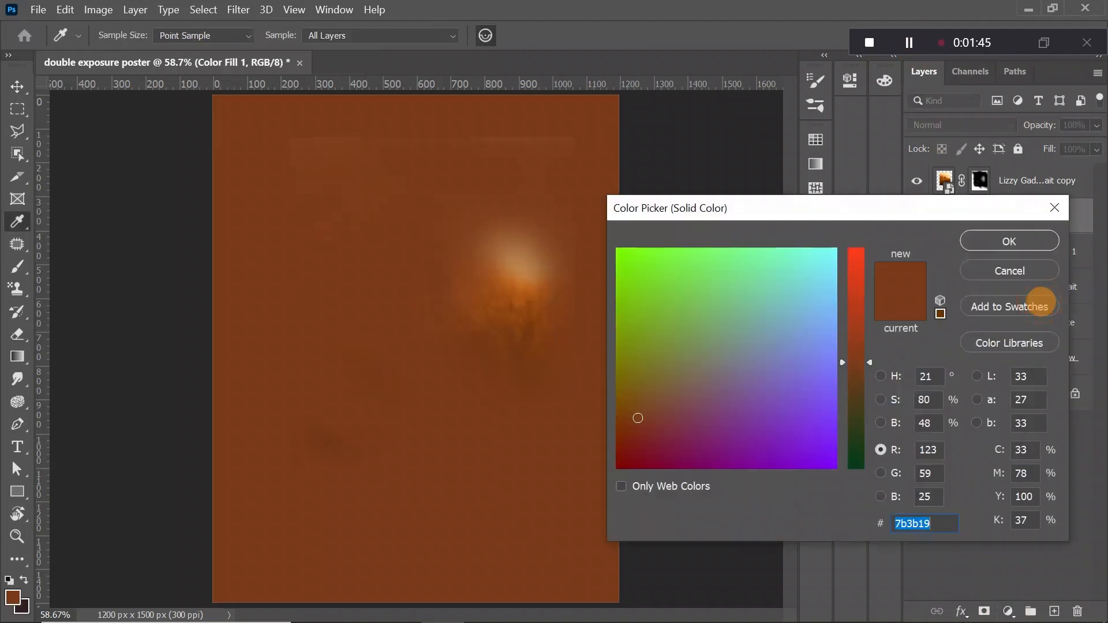
click(628, 390)
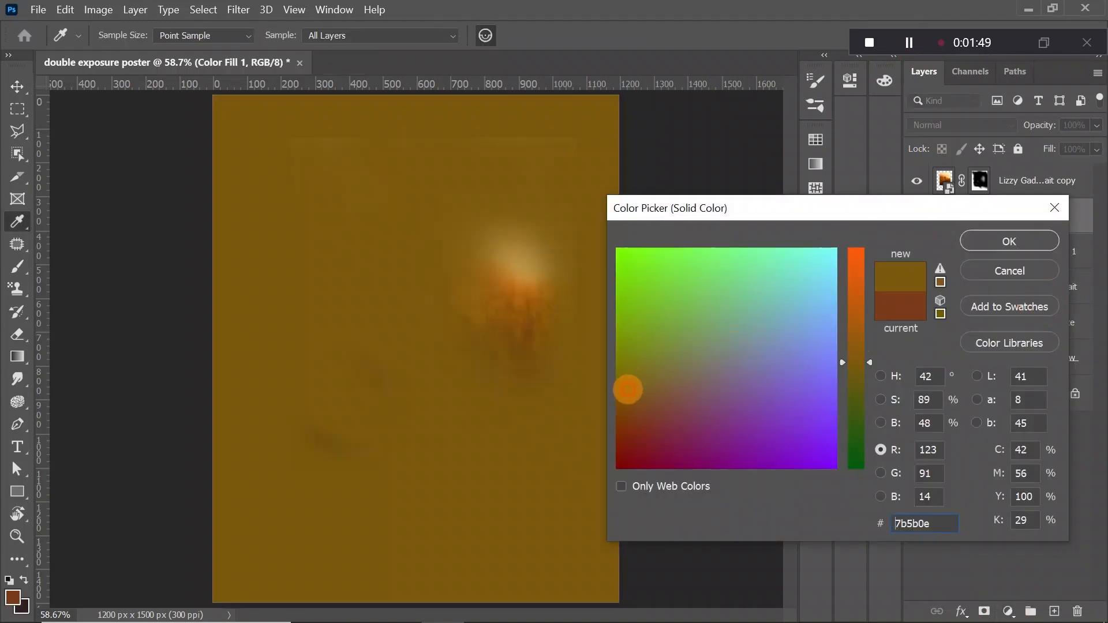
click(524, 293)
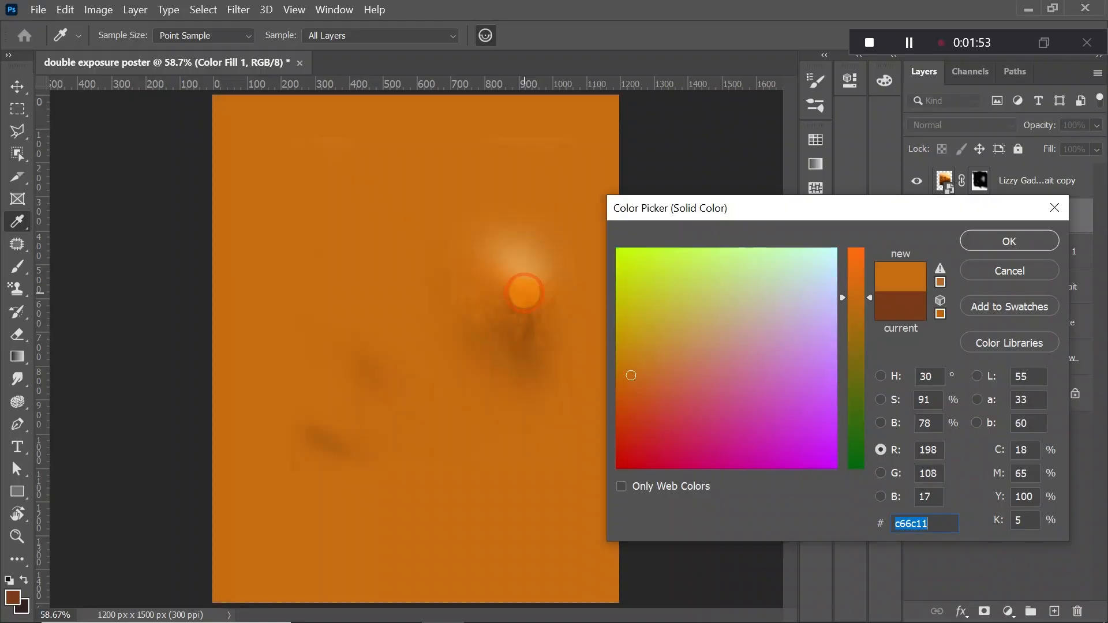
click(985, 242)
right_click(1010, 216)
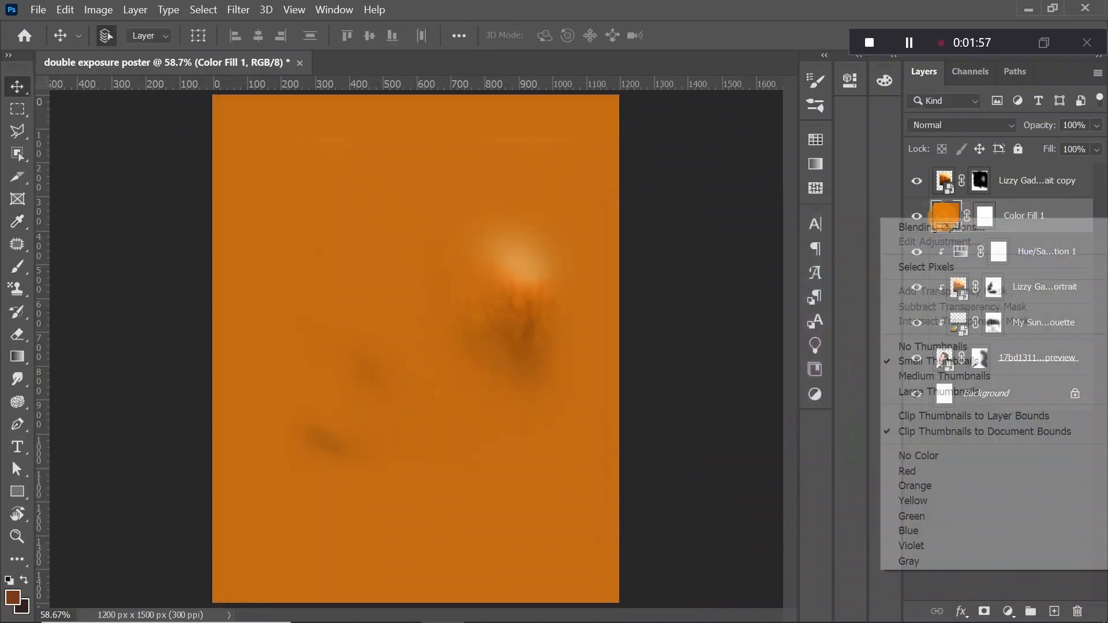
Clip the orange Color Fill layer to the portrait and set its blend mode to Screen.
click(1010, 215)
right_click(1010, 216)
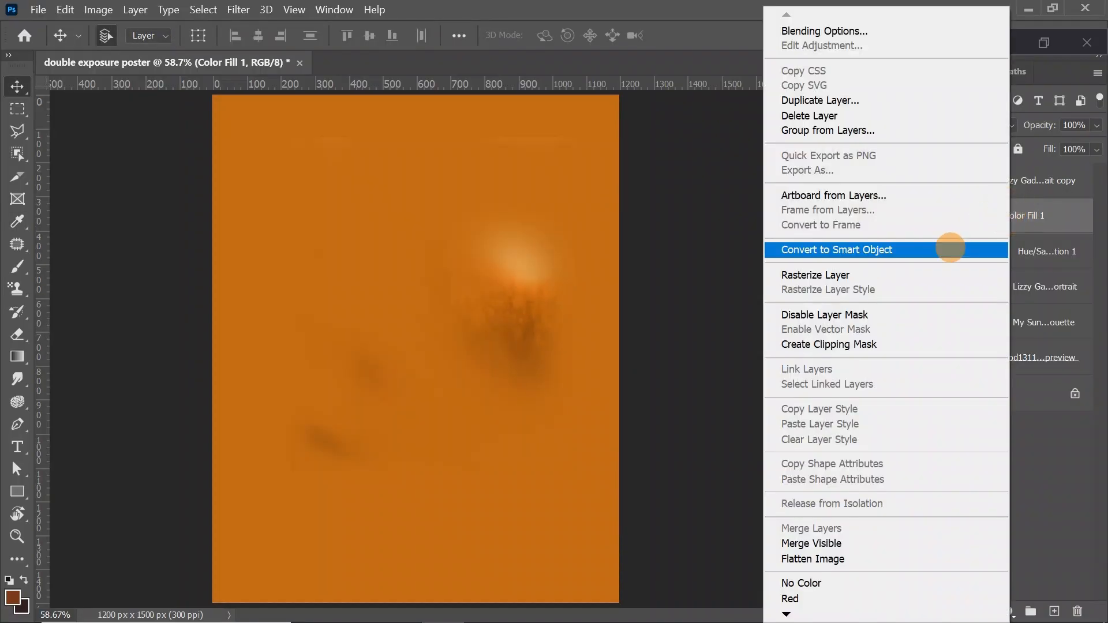
click(914, 342)
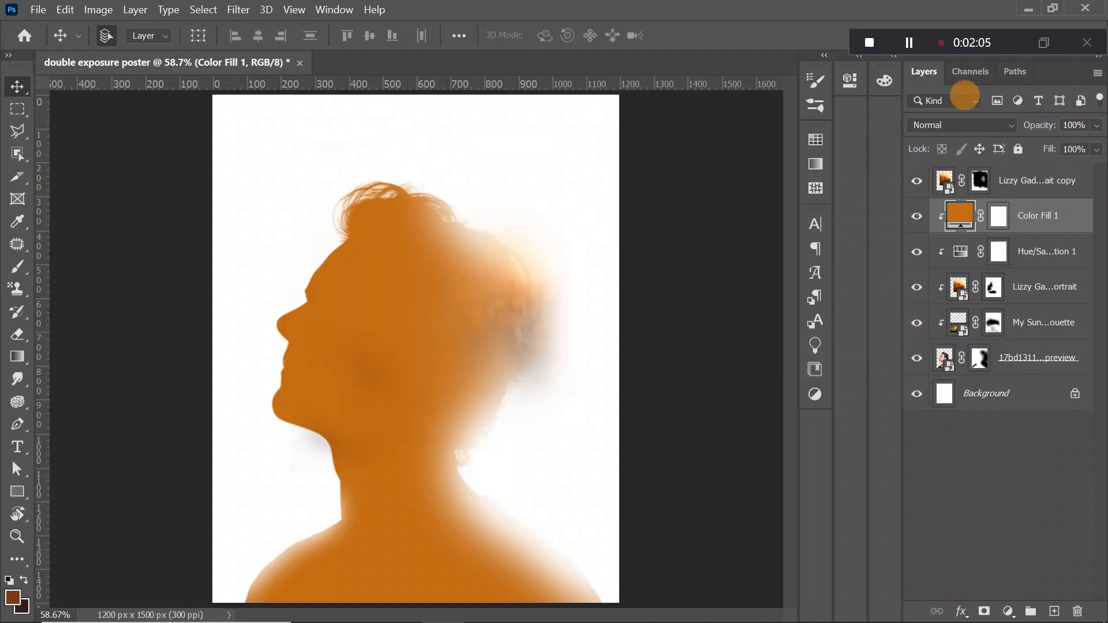
click(962, 125)
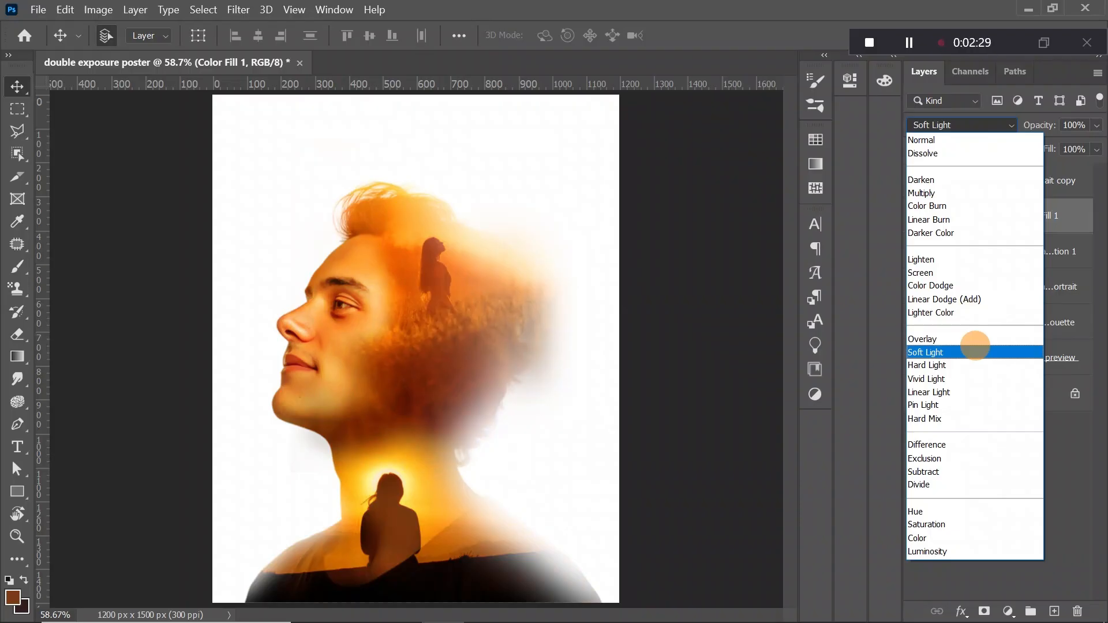
click(976, 352)
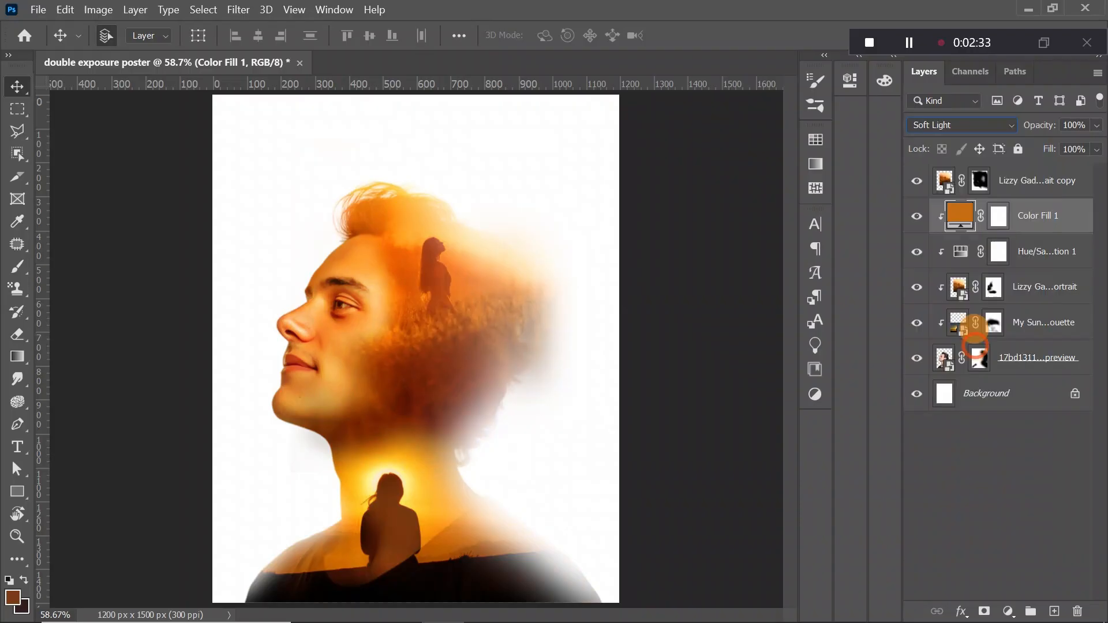
click(909, 42)
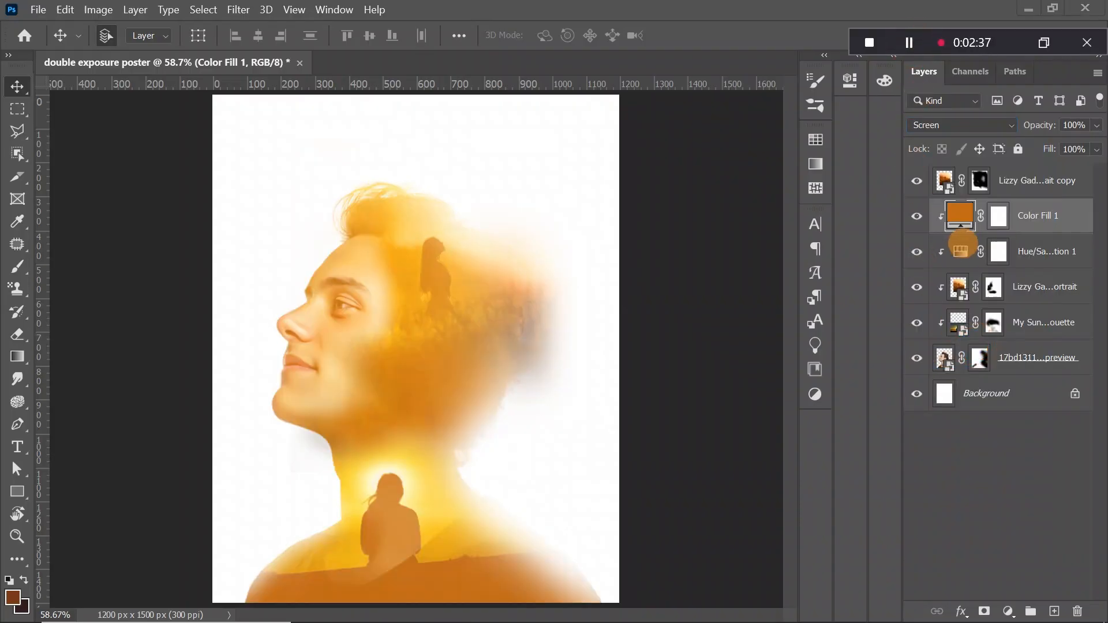
In the Color Fill's blending options, turn off Transparency Shapes Layer and raise the Underlying Layer Blend If shadow slider to about 148.
click(1007, 181)
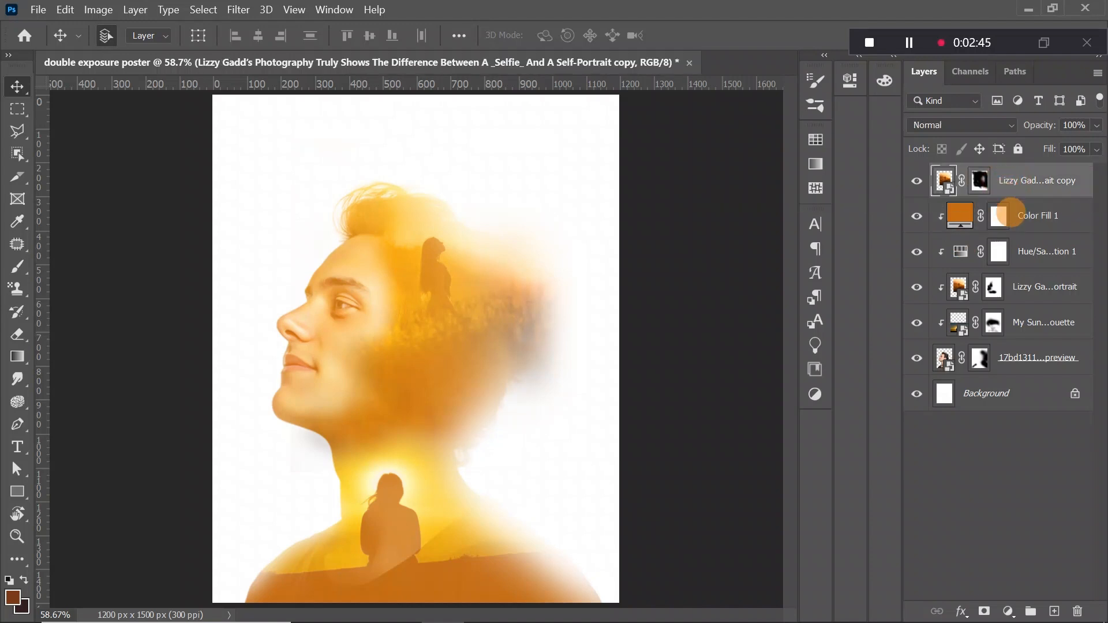
click(1010, 215)
click(960, 610)
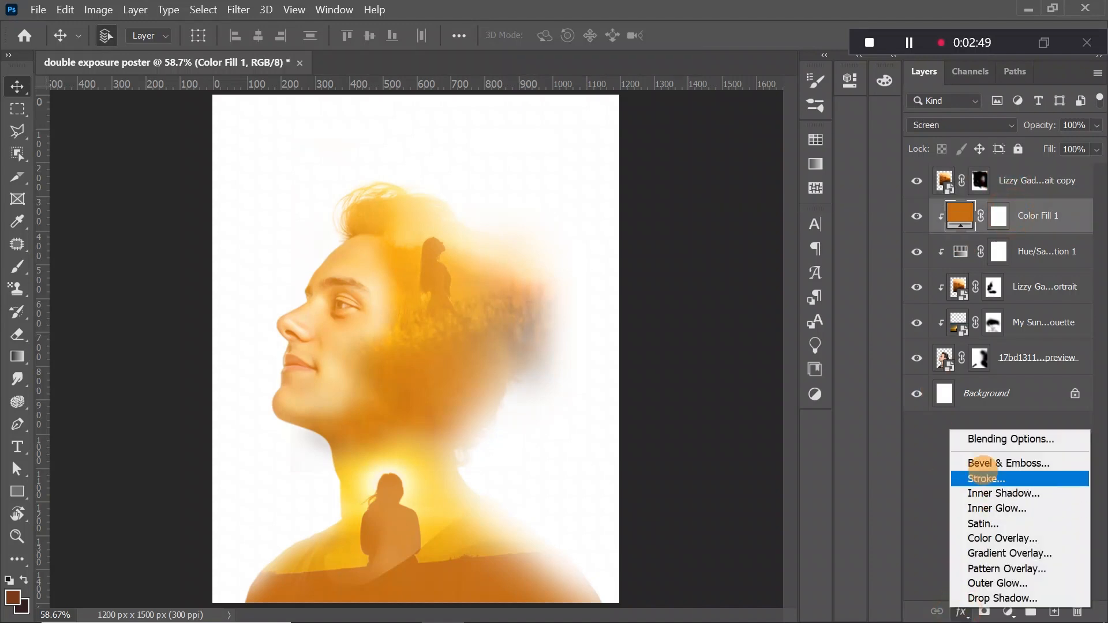
click(990, 440)
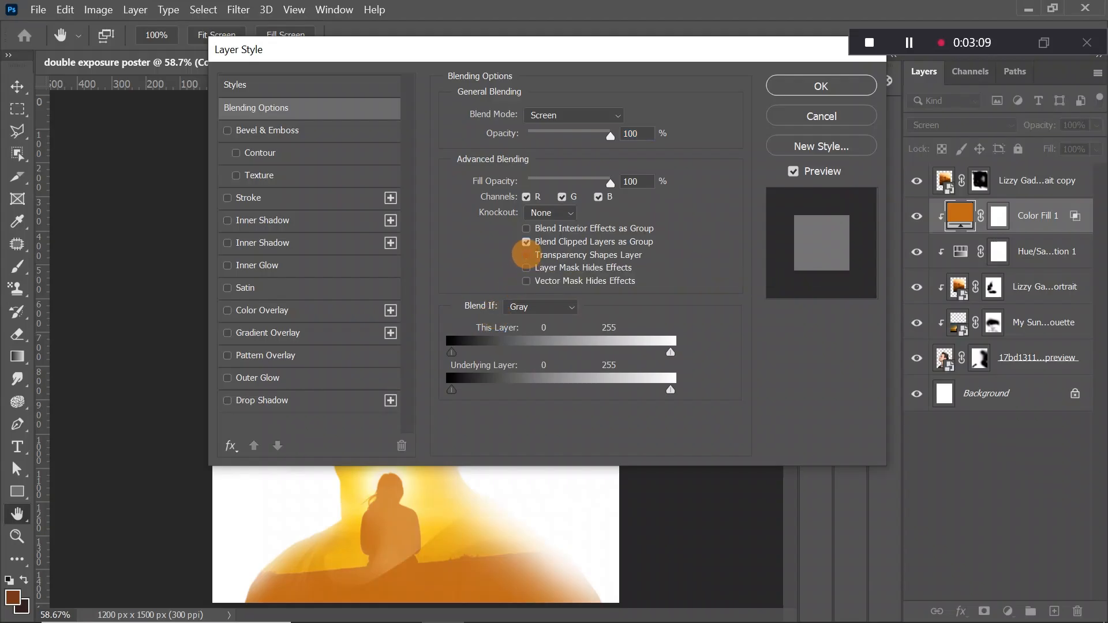
click(526, 255)
drag(500, 51, 797, 128)
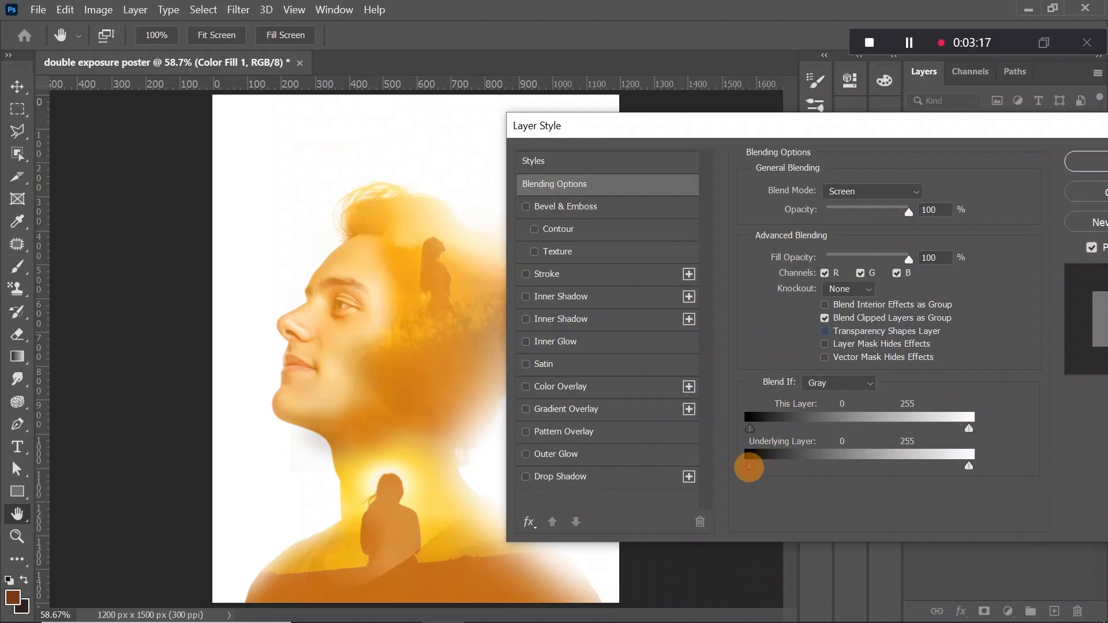
drag(749, 467, 877, 465)
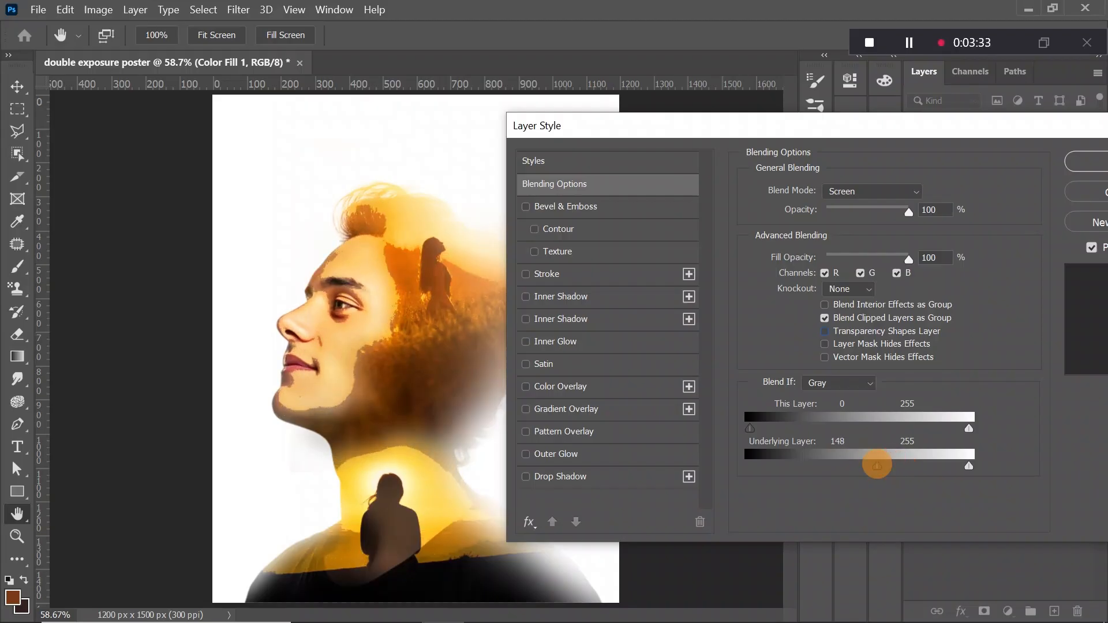
click(1088, 162)
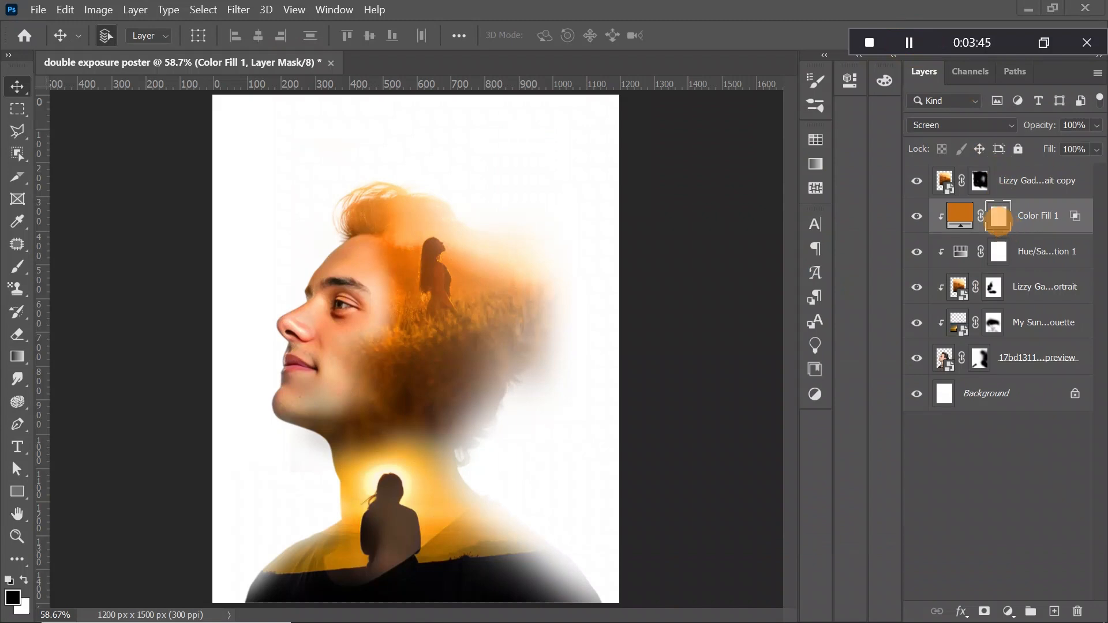
Invert the Color Fill's mask to black and paint white over the face with a soft 400 px brush at 6% flow.
key(ctrl+i)
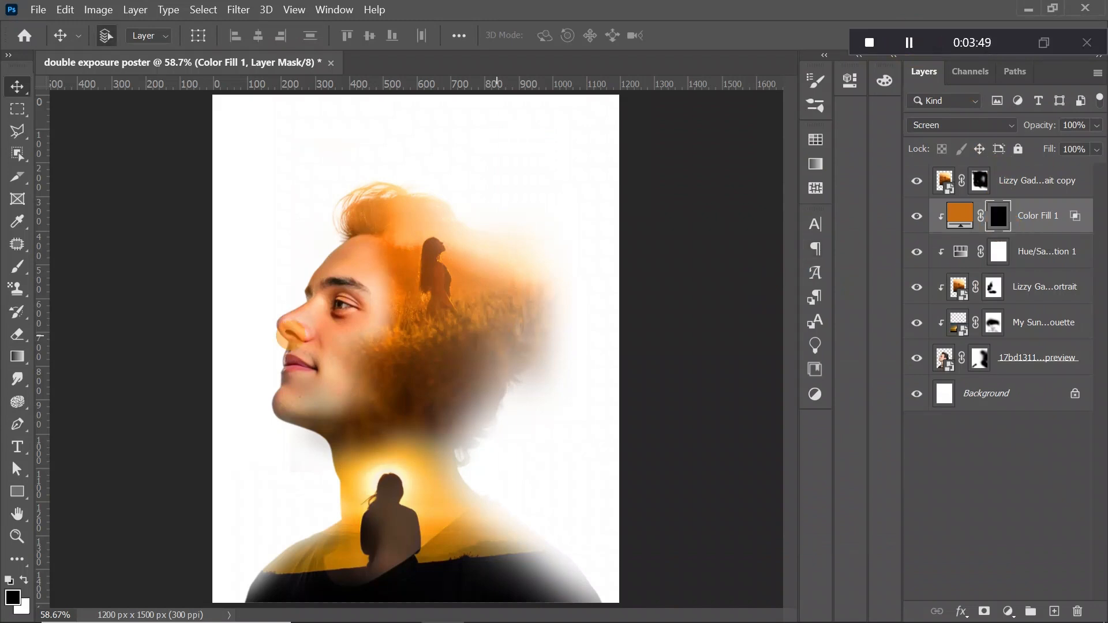
click(18, 267)
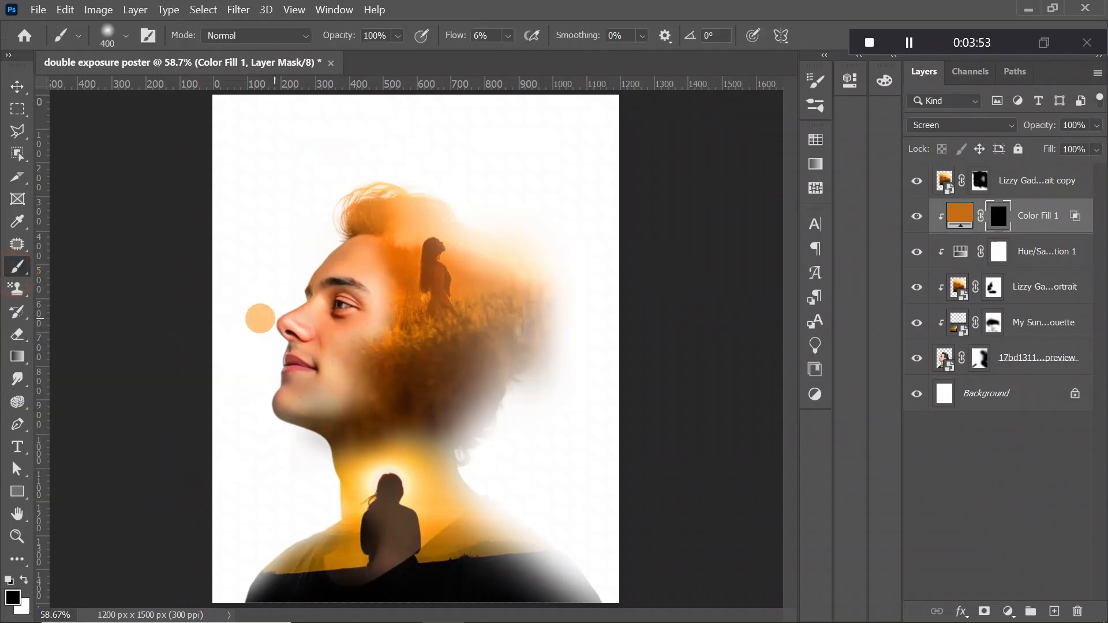
mouse_move(266, 315)
mouse_down()
mouse_move(290, 331)
mouse_move(293, 354)
mouse_move(365, 270)
mouse_move(381, 323)
mouse_move(294, 393)
mouse_move(329, 369)
mouse_move(322, 388)
mouse_move(328, 368)
mouse_up()
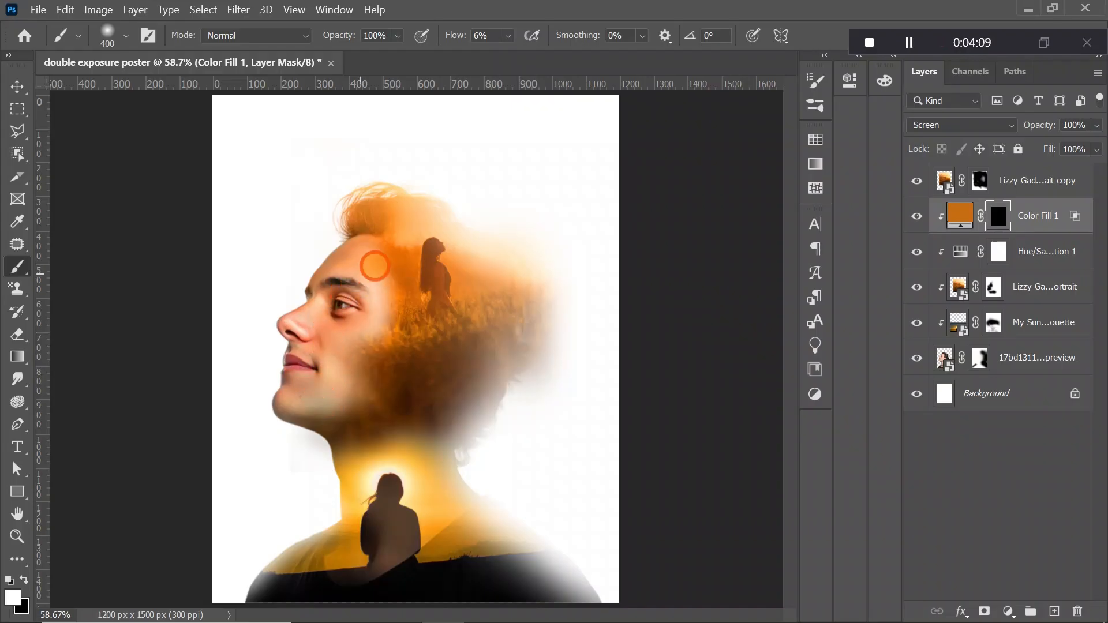
drag(358, 291, 312, 420)
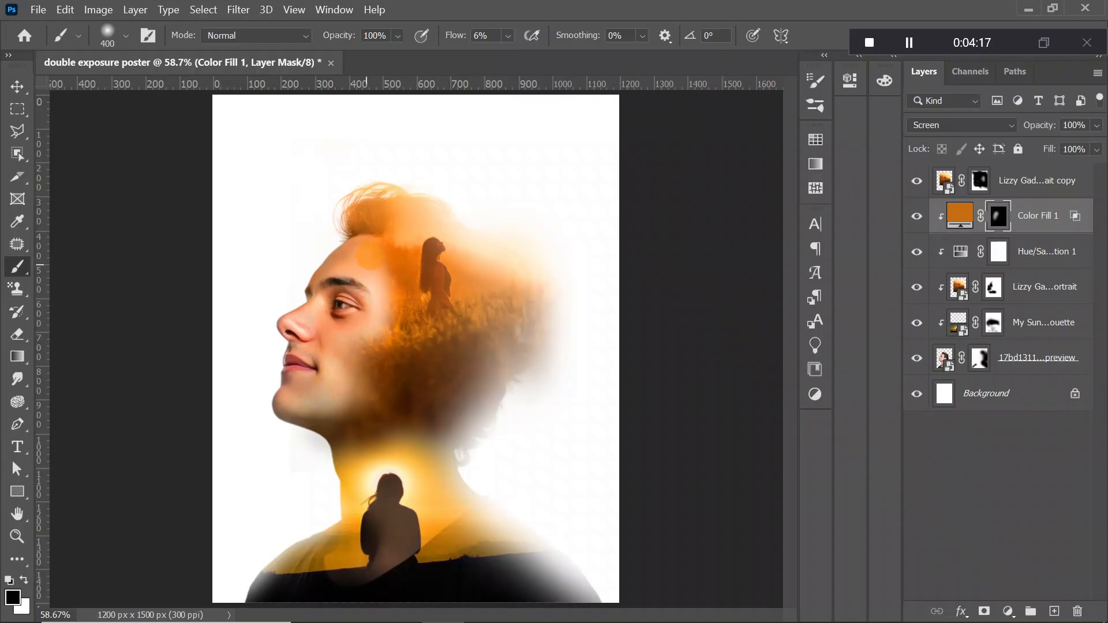
Set the brush flow to 23% and paint black on the Color Fill's mask to reduce the orange over the face.
click(440, 225)
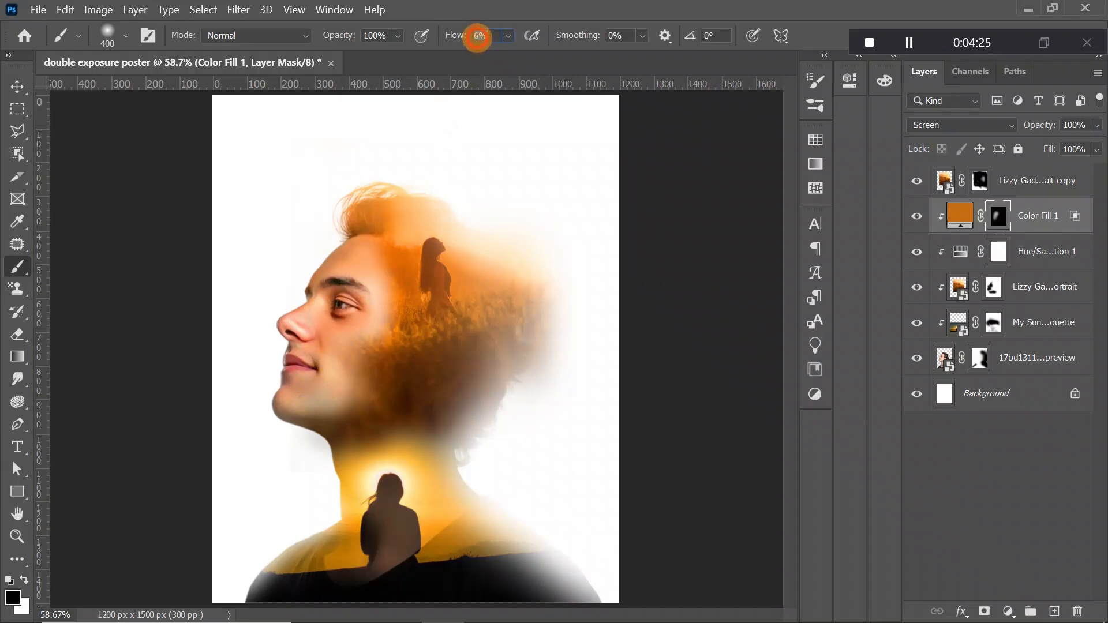
text(23)
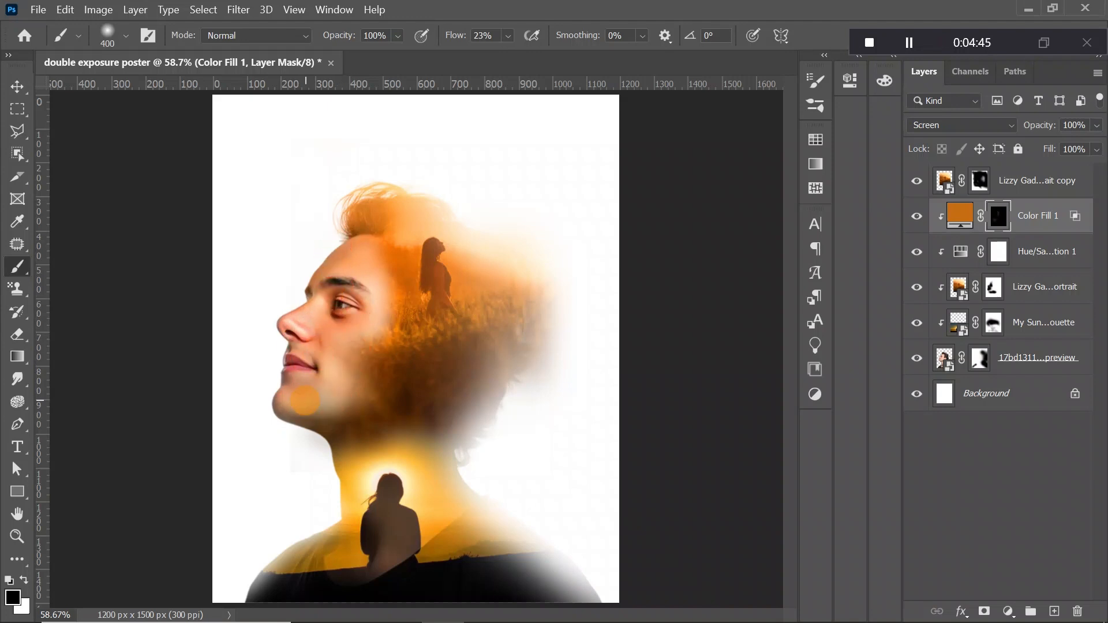
click(18, 88)
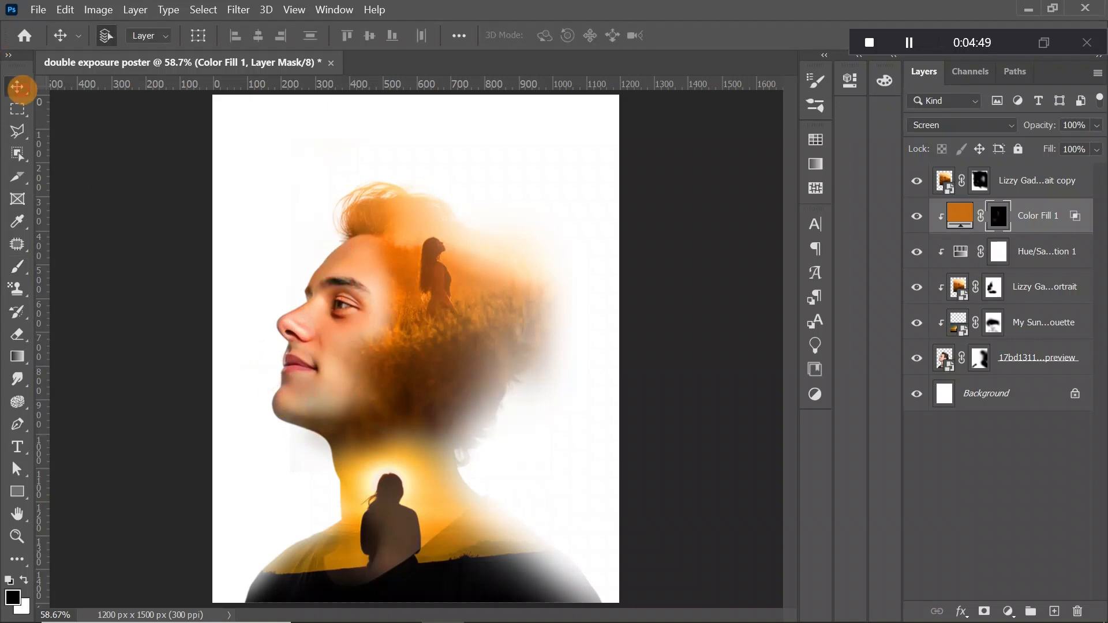
click(909, 42)
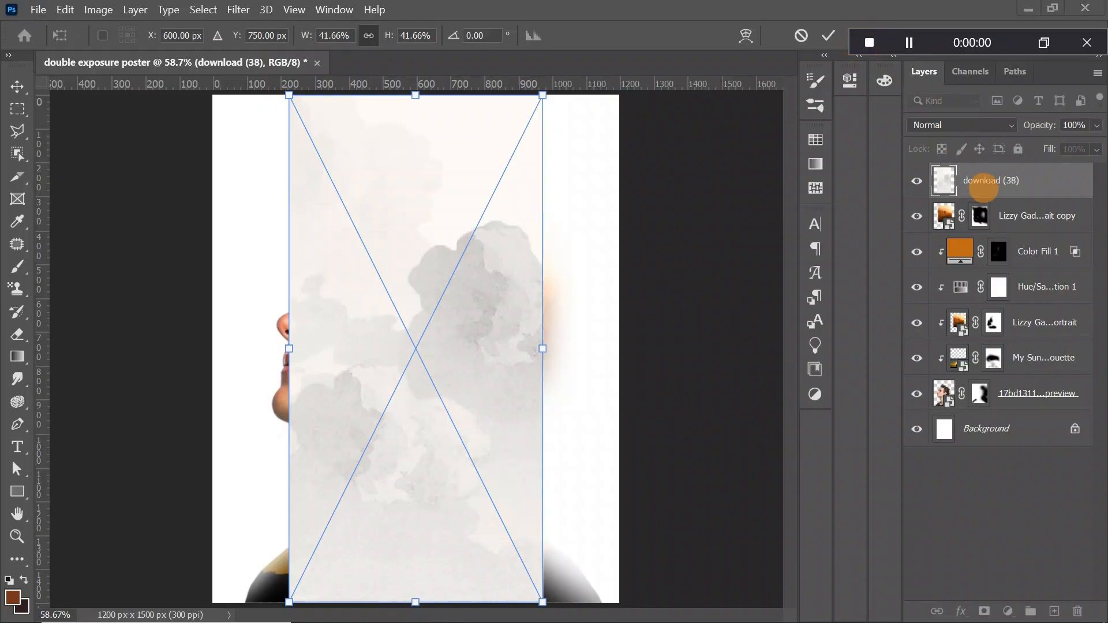
Move the cloud texture "download (38)" just above the Background layer and scale it to about 68% so it covers the canvas.
drag(982, 182, 1015, 425)
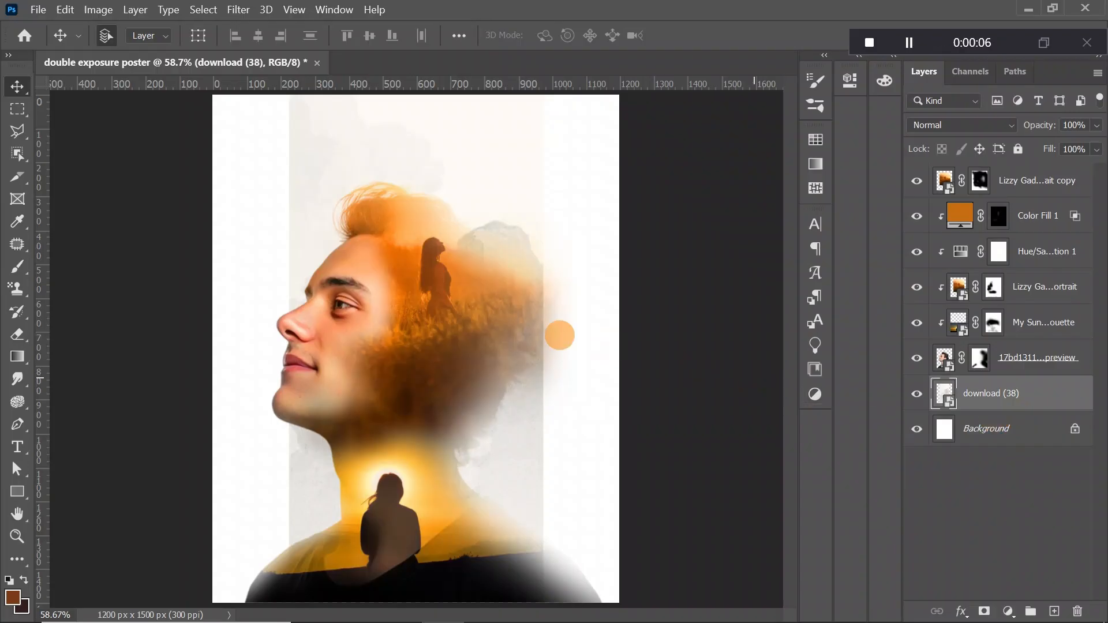
key(ctrl)
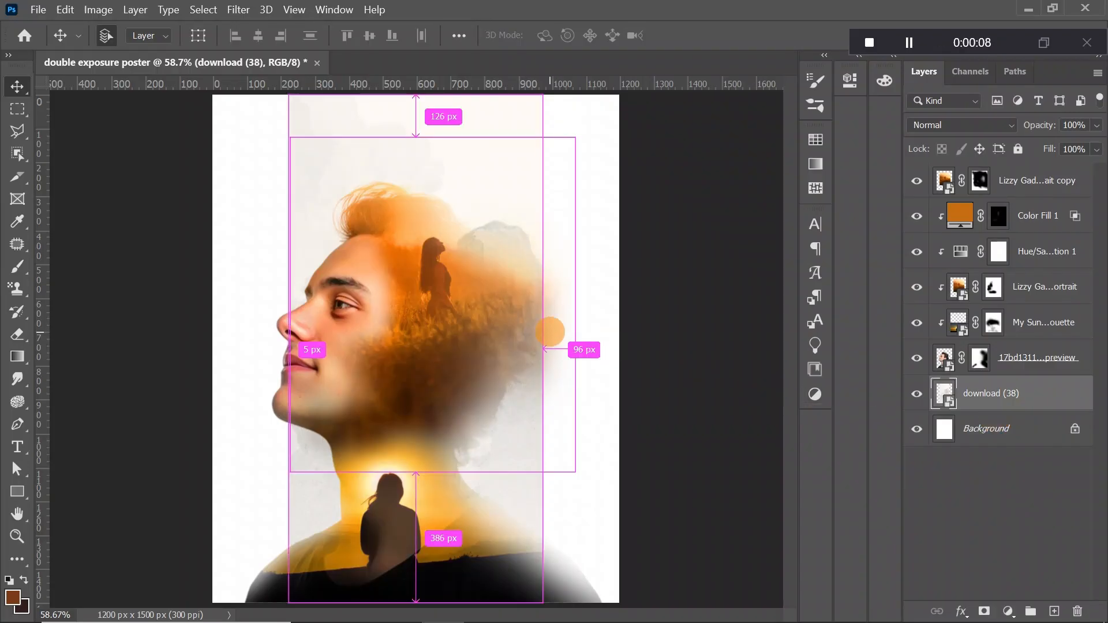
key(ctrl+t)
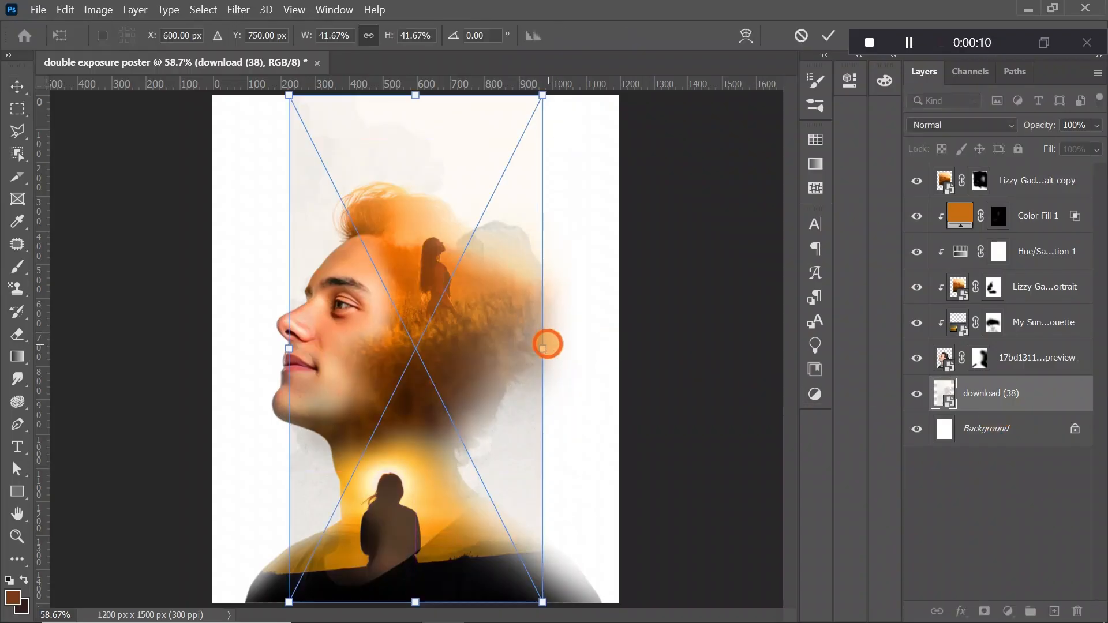
drag(546, 345, 634, 341)
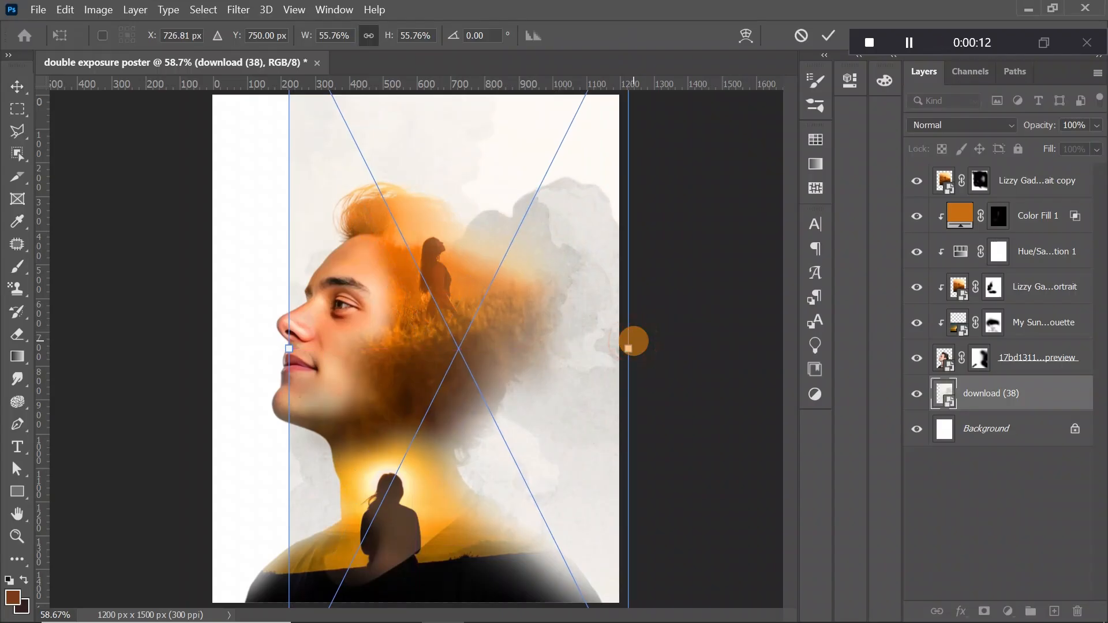
drag(279, 346, 203, 372)
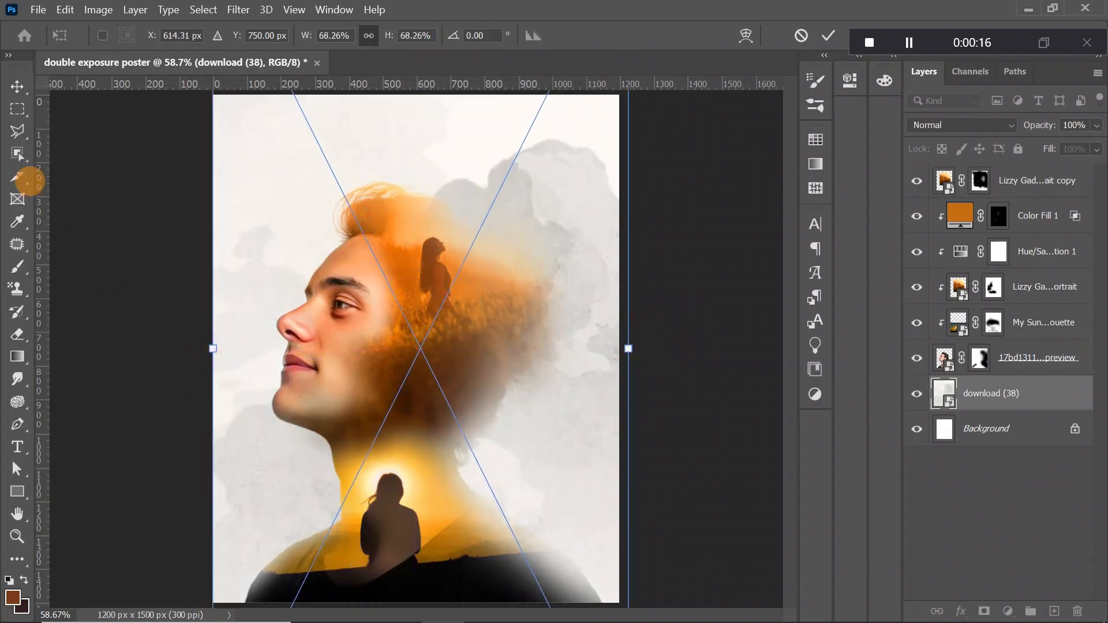
click(17, 87)
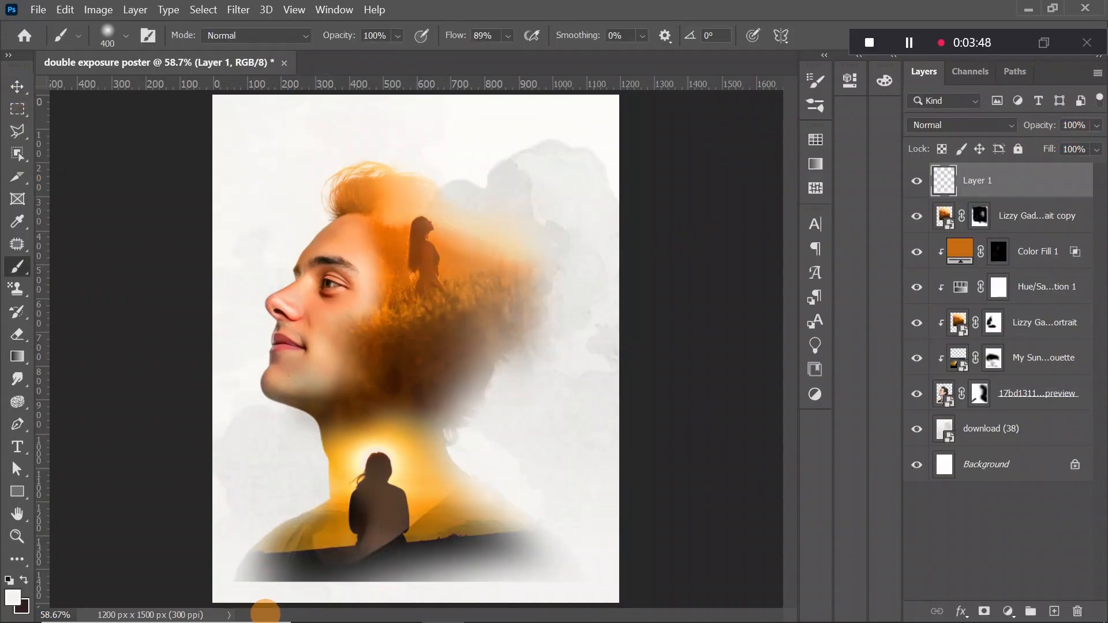
On Layer 1, fade out the shoulders' lower edge with off-white strokes using soft 400 px and 200 px brushes at 89% flow.
mouse_move(248, 586)
mouse_down()
mouse_move(522, 594)
mouse_move(617, 570)
mouse_move(601, 571)
mouse_up()
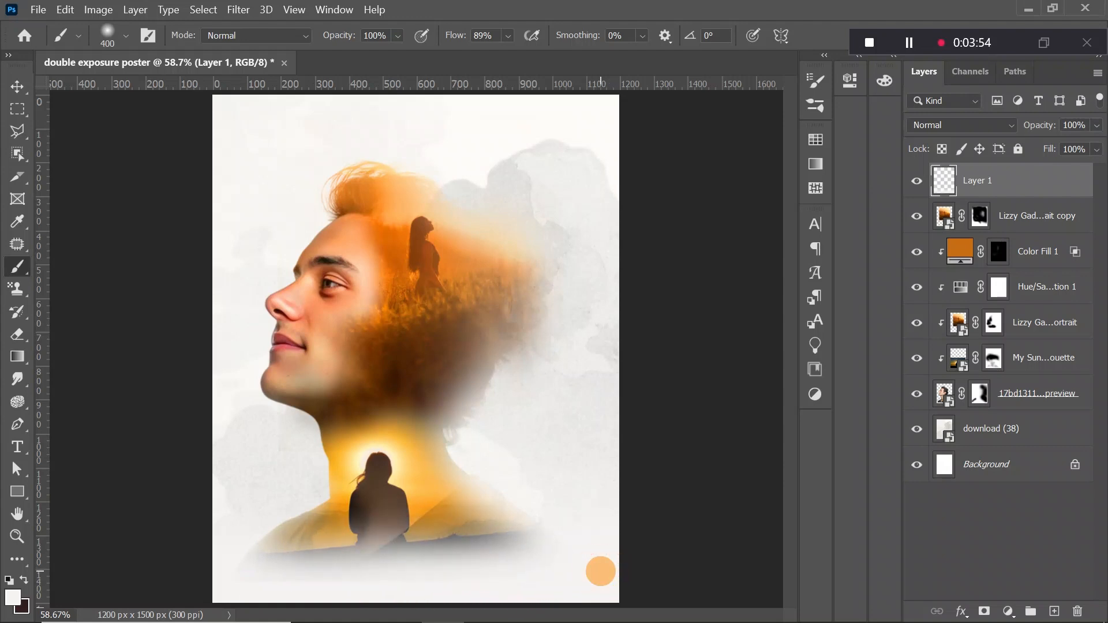
mouse_move(302, 595)
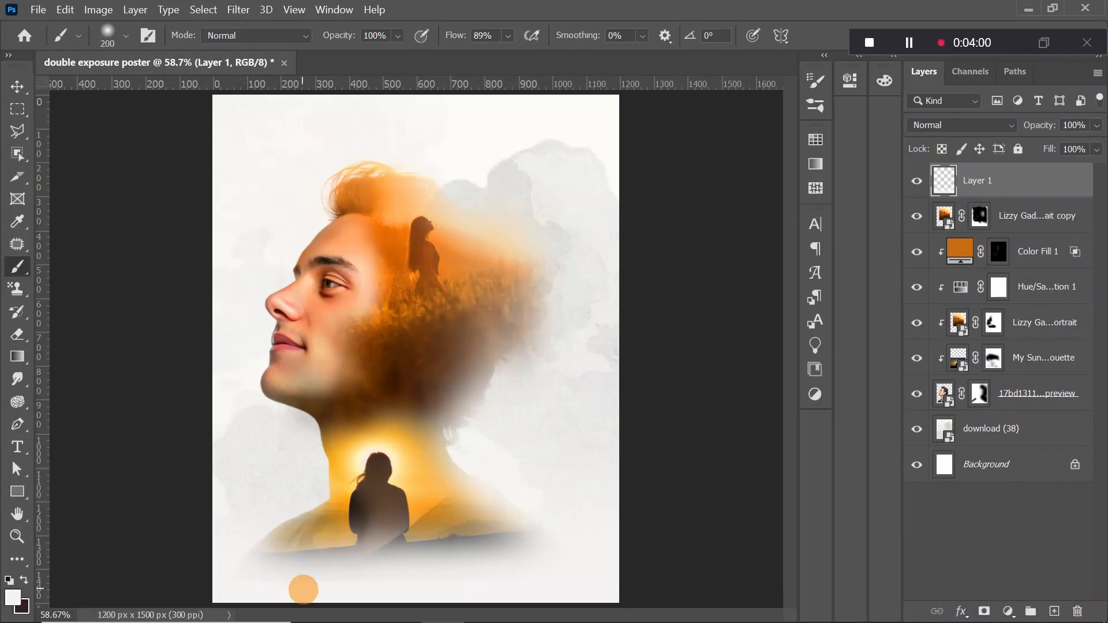
mouse_move(291, 585)
mouse_down()
mouse_move(385, 598)
mouse_move(577, 587)
mouse_up()
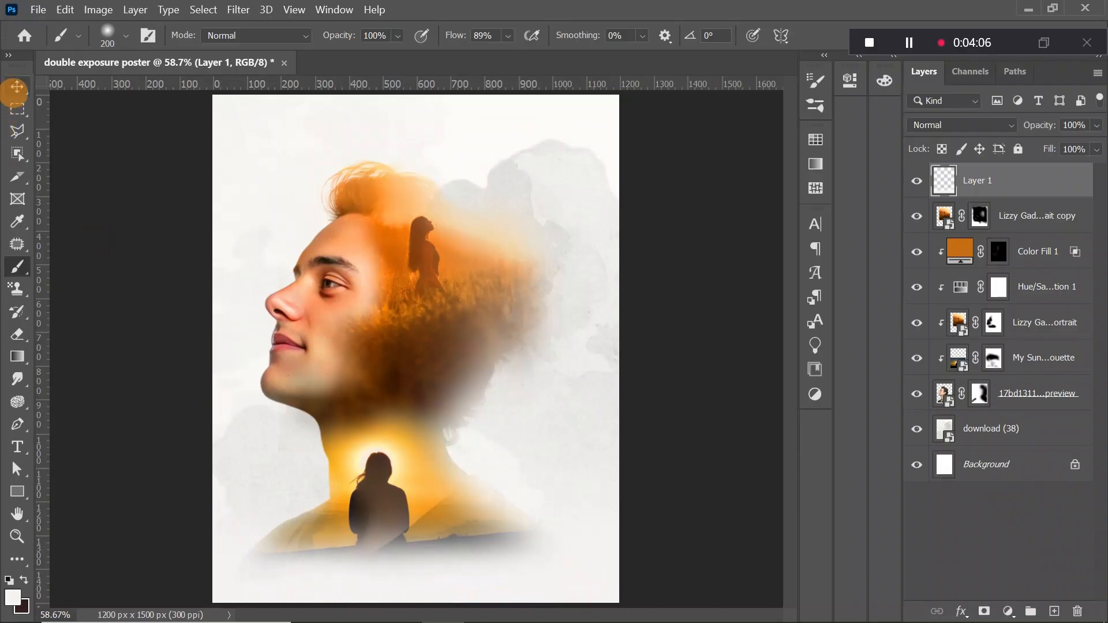
click(16, 87)
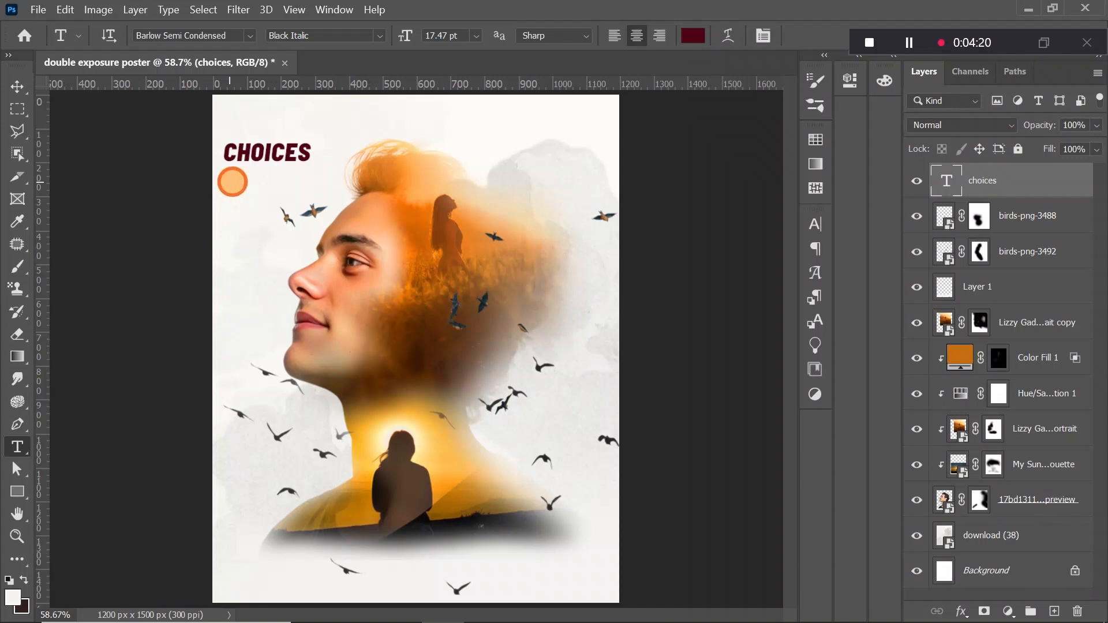
Add a placeholder lorem ipsum text box below the CHOICES title, with font size 6 pt and leading 9 pt.
drag(225, 179, 323, 226)
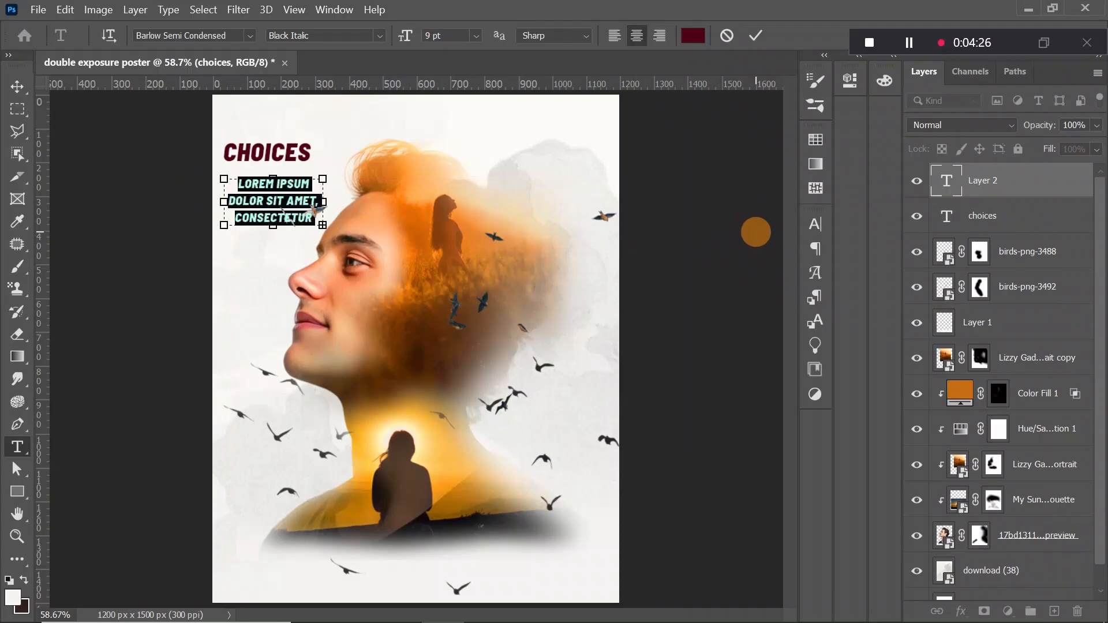
click(814, 224)
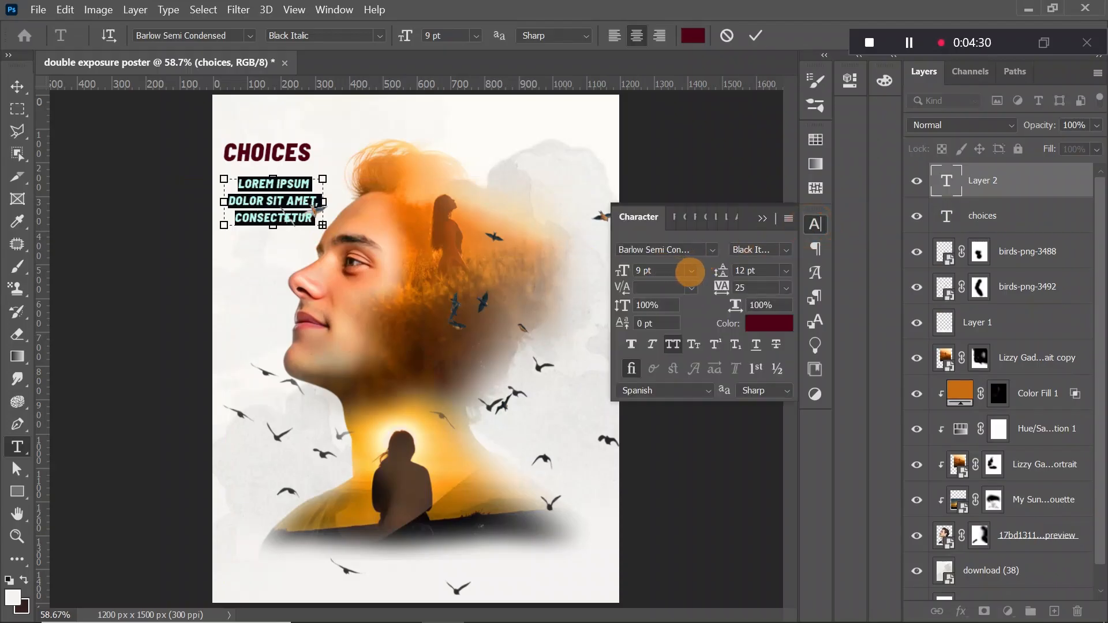
click(692, 271)
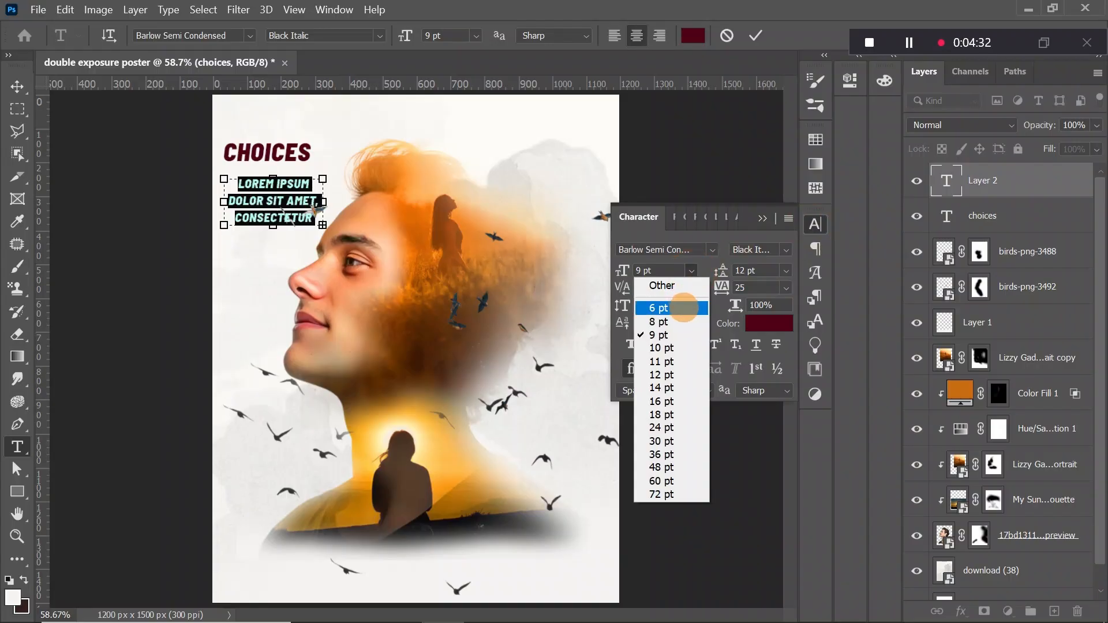
click(684, 308)
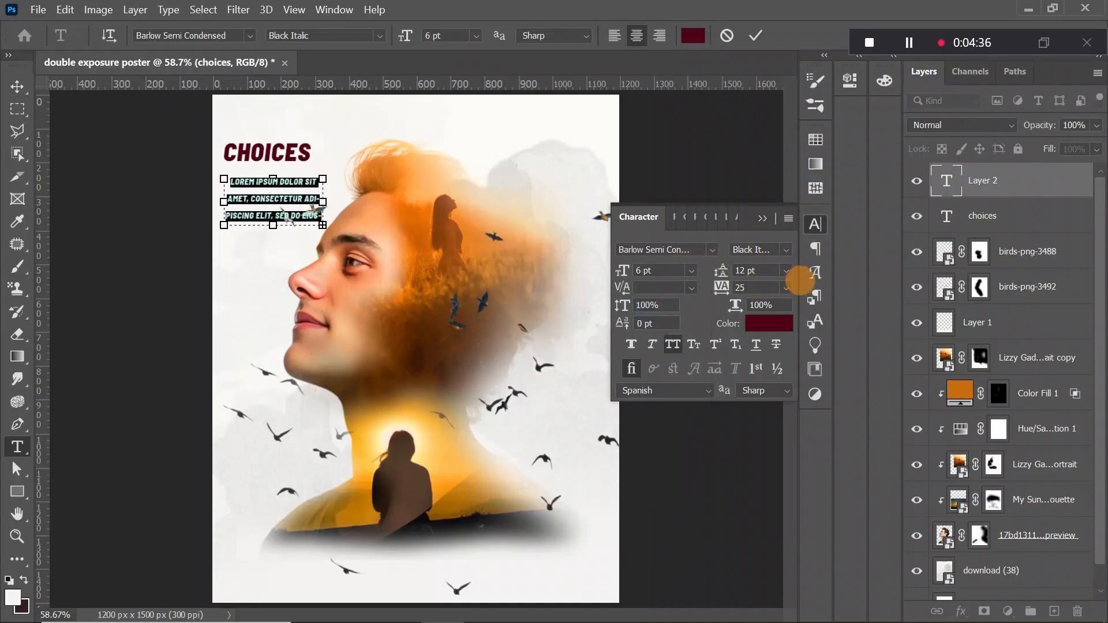
click(787, 270)
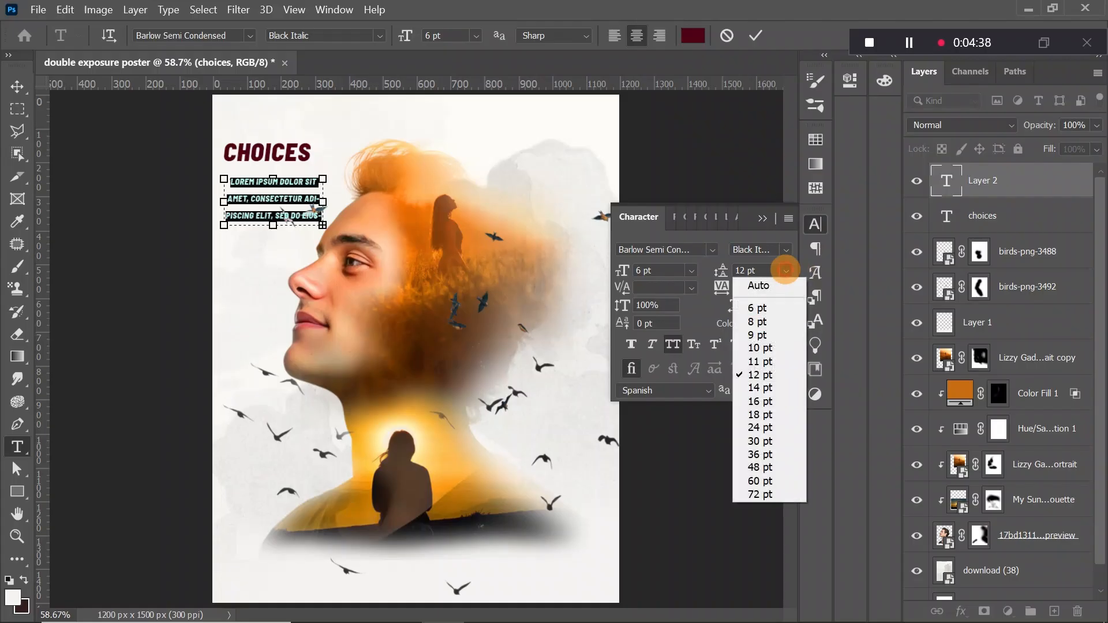
click(761, 335)
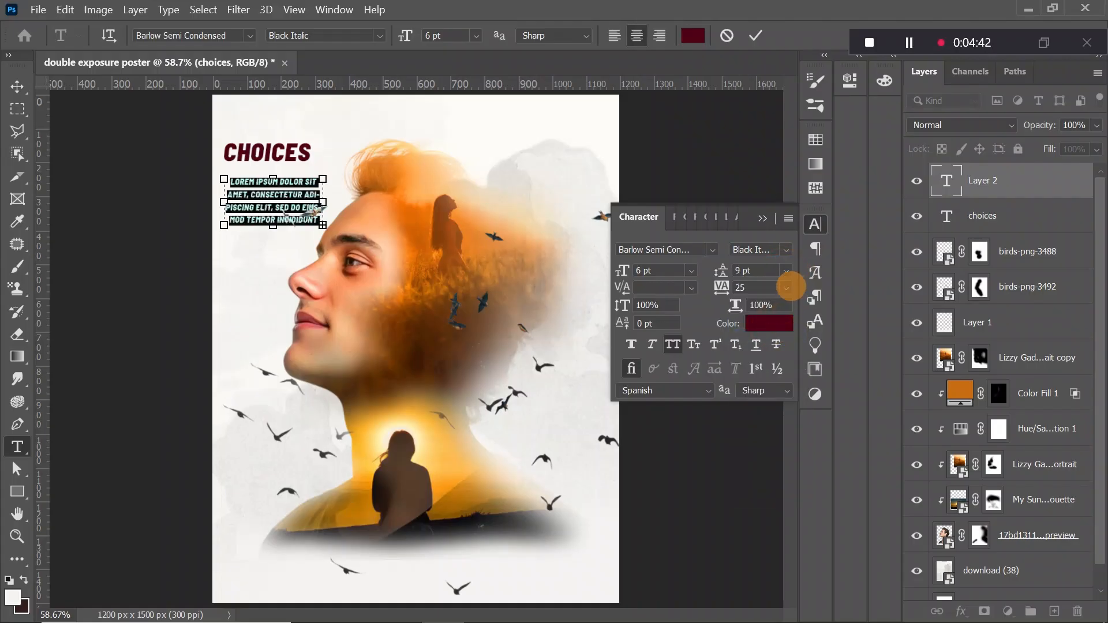
Set the lorem ipsum text's leading to 8 pt and its font to Agency FB Regular, and commit the text box.
click(786, 270)
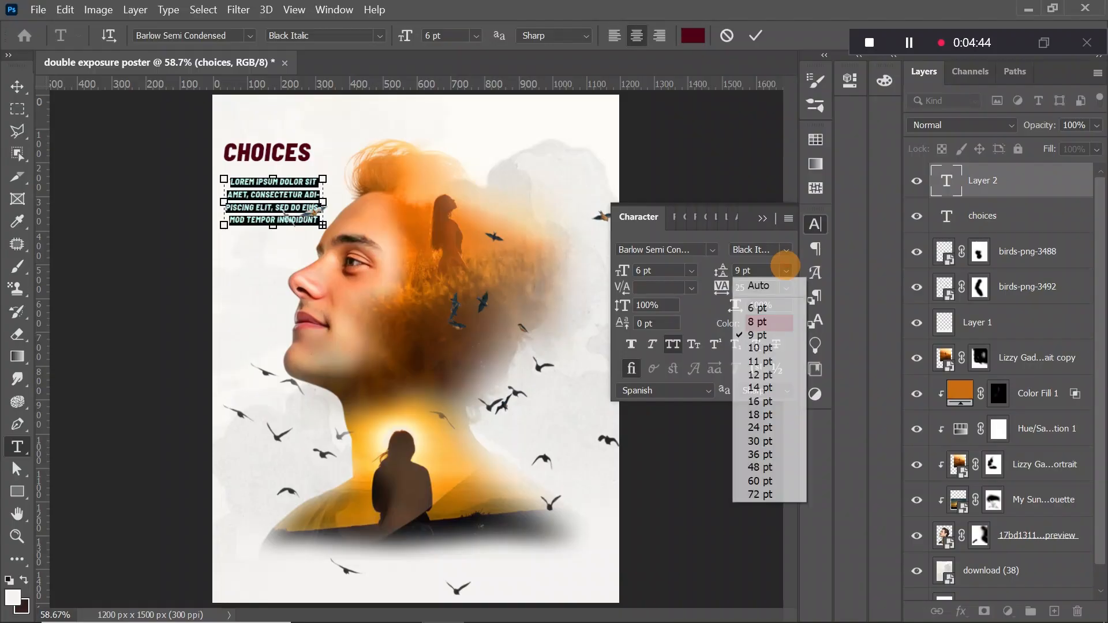
click(777, 322)
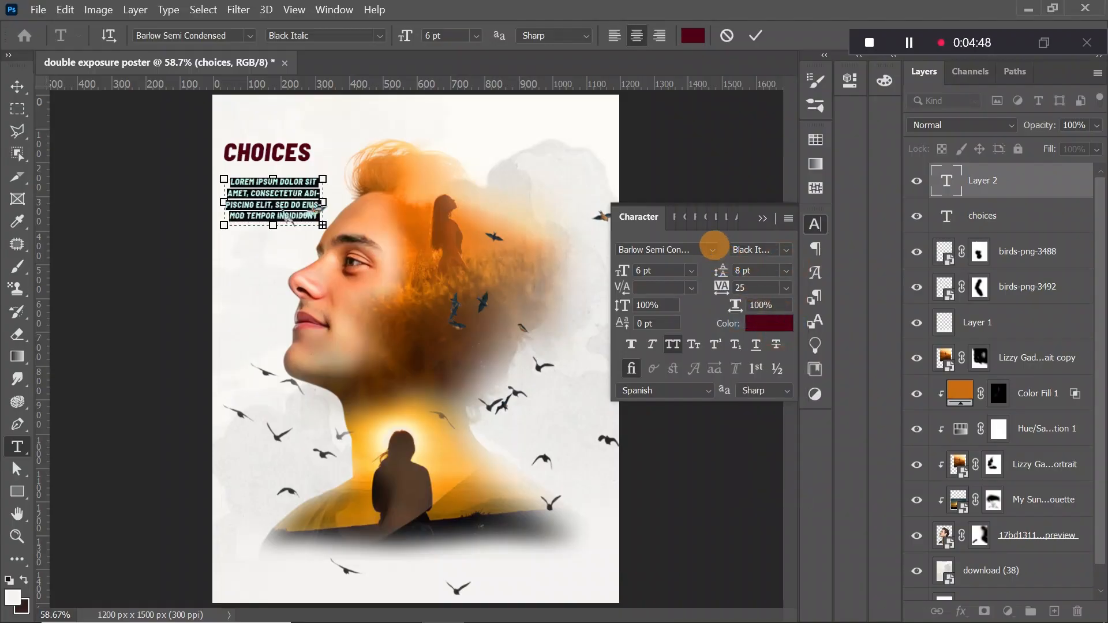
click(714, 249)
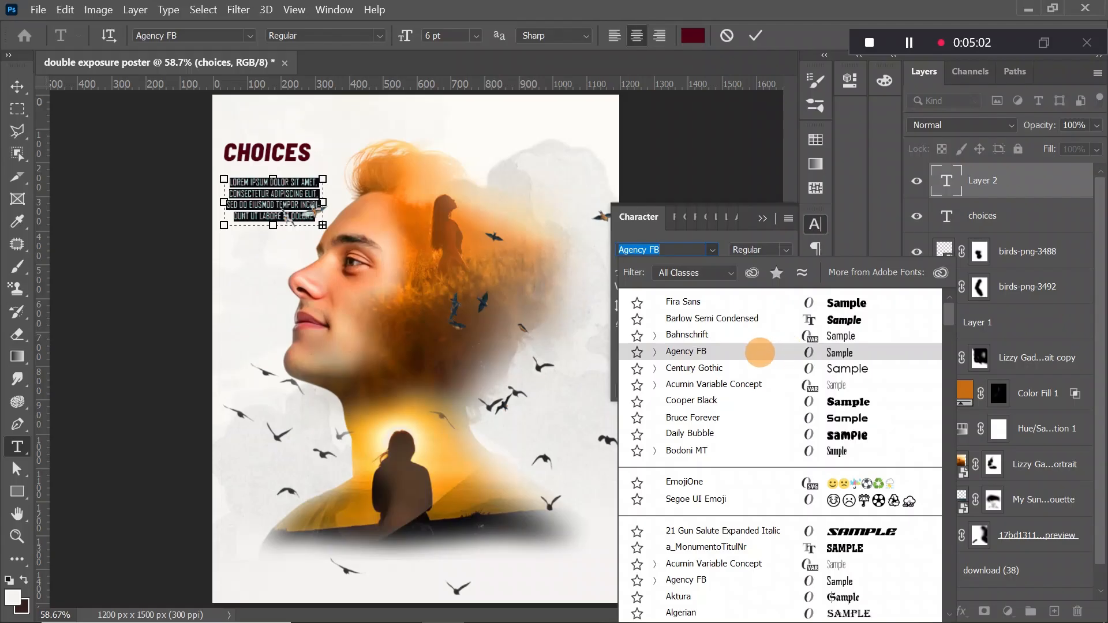
click(760, 352)
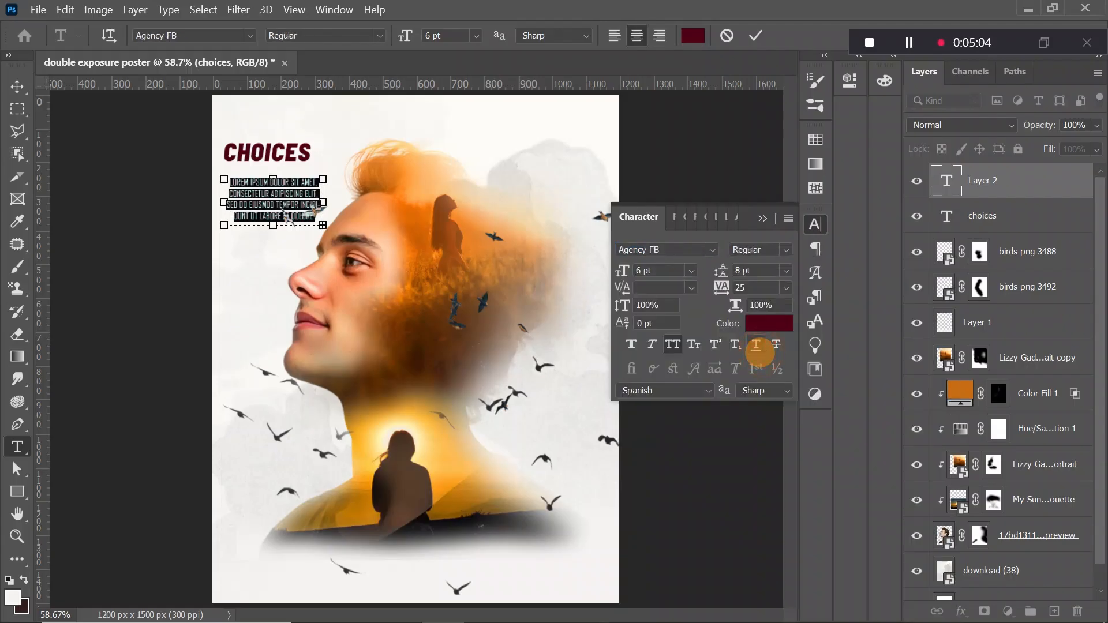
click(762, 218)
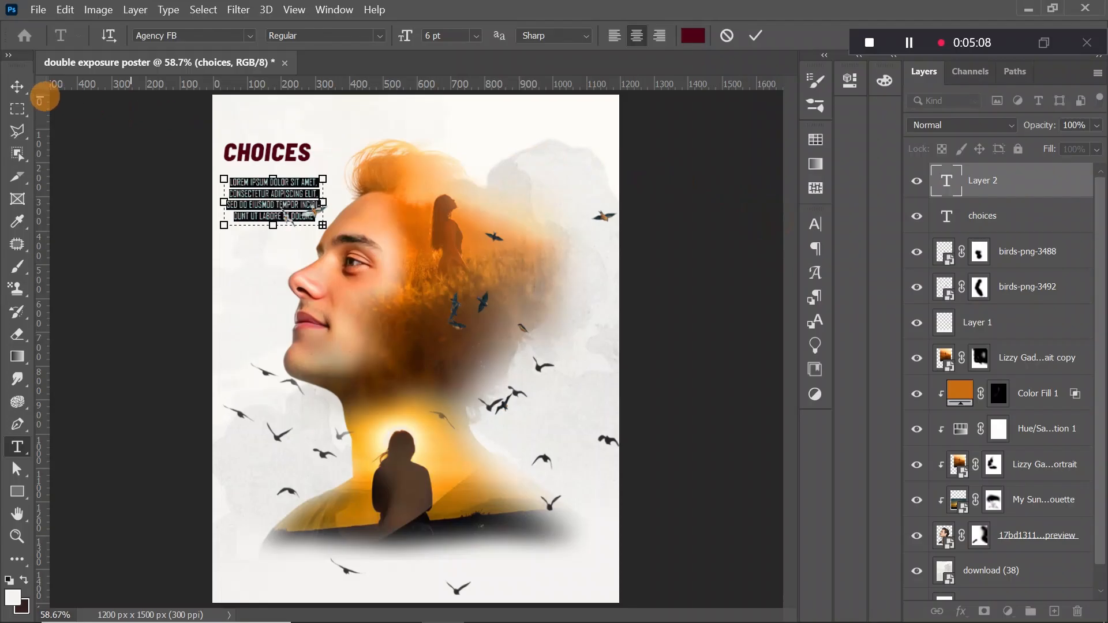
click(16, 87)
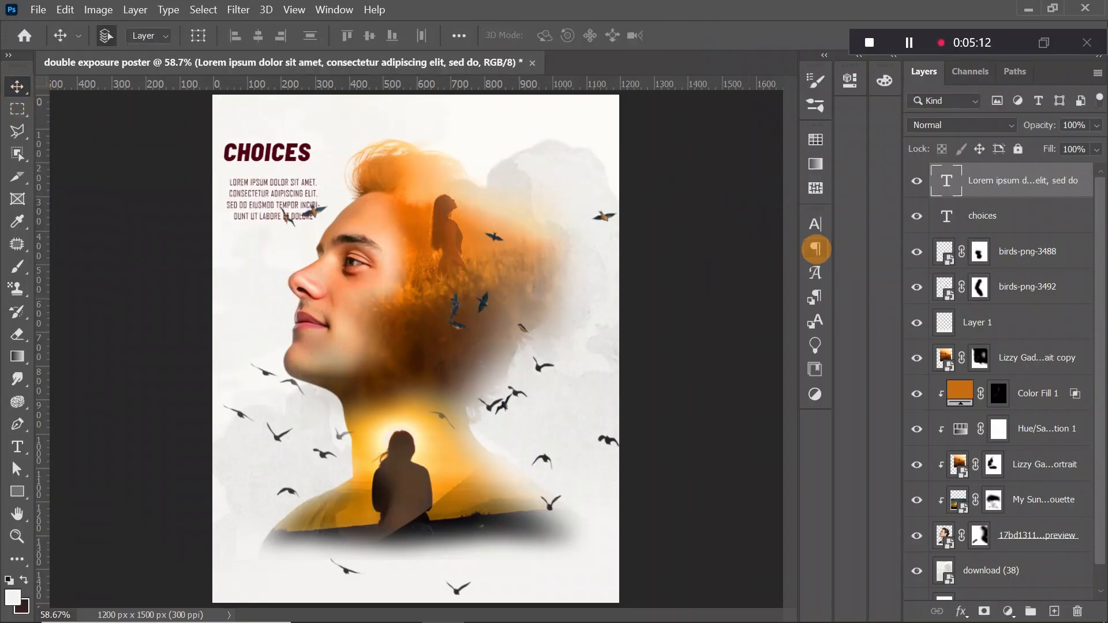
Browse the available fonts and set the lorem ipsum text to Century Schoolbook Regular.
click(823, 232)
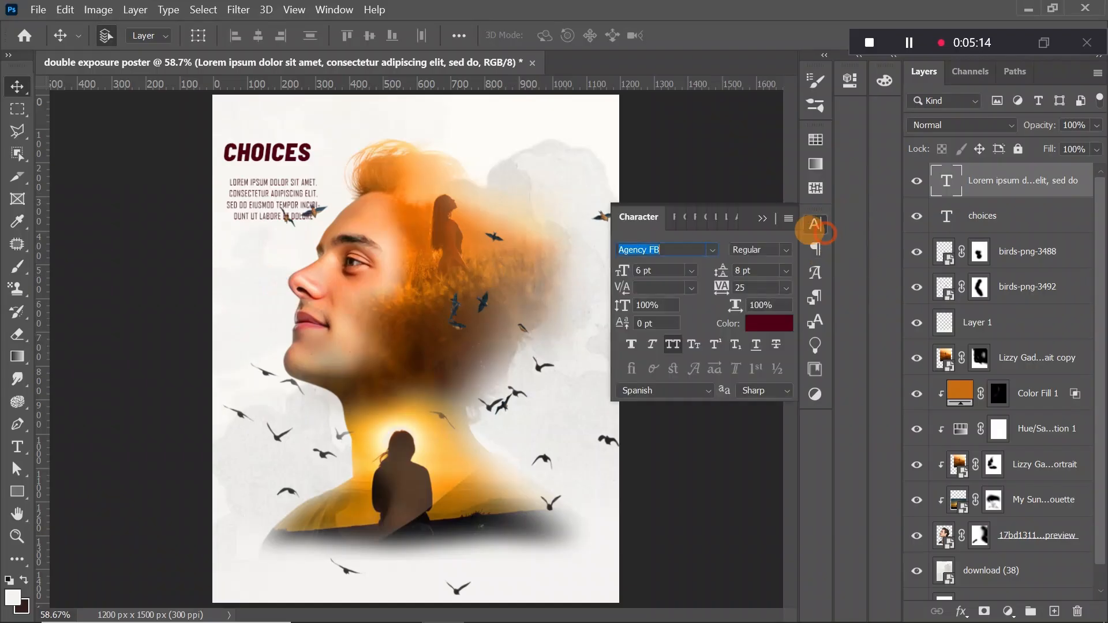
click(712, 250)
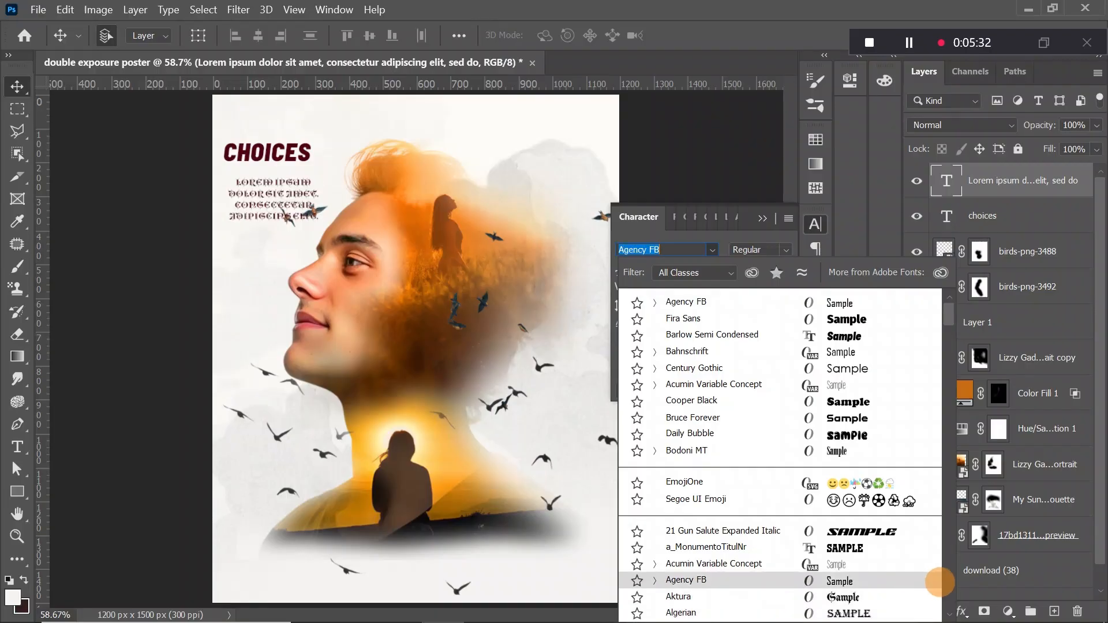
click(945, 582)
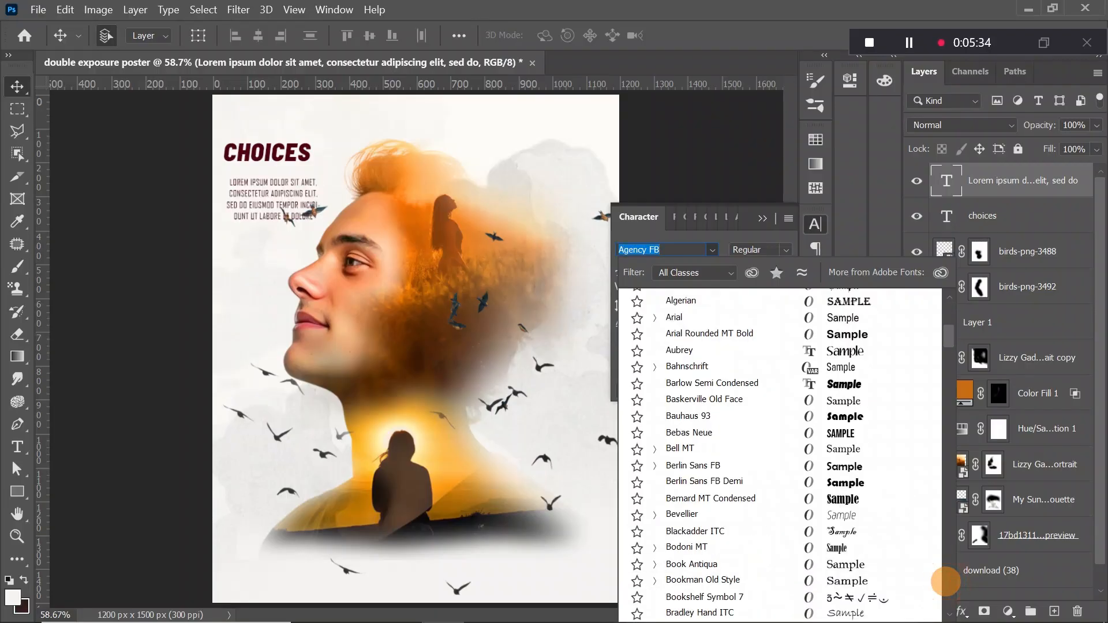
click(945, 582)
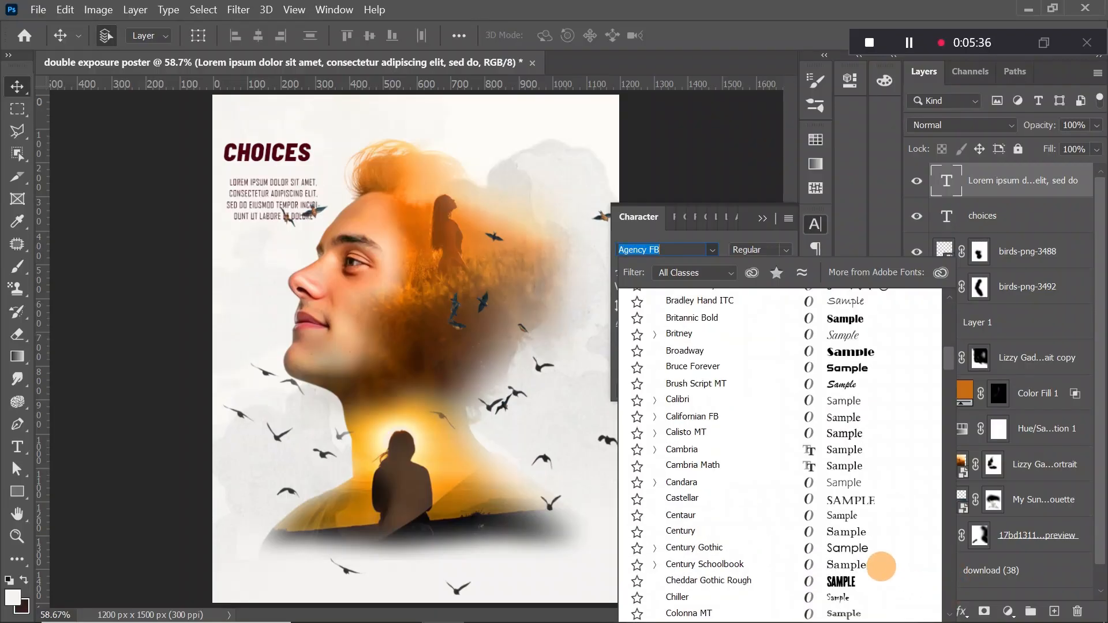
click(880, 564)
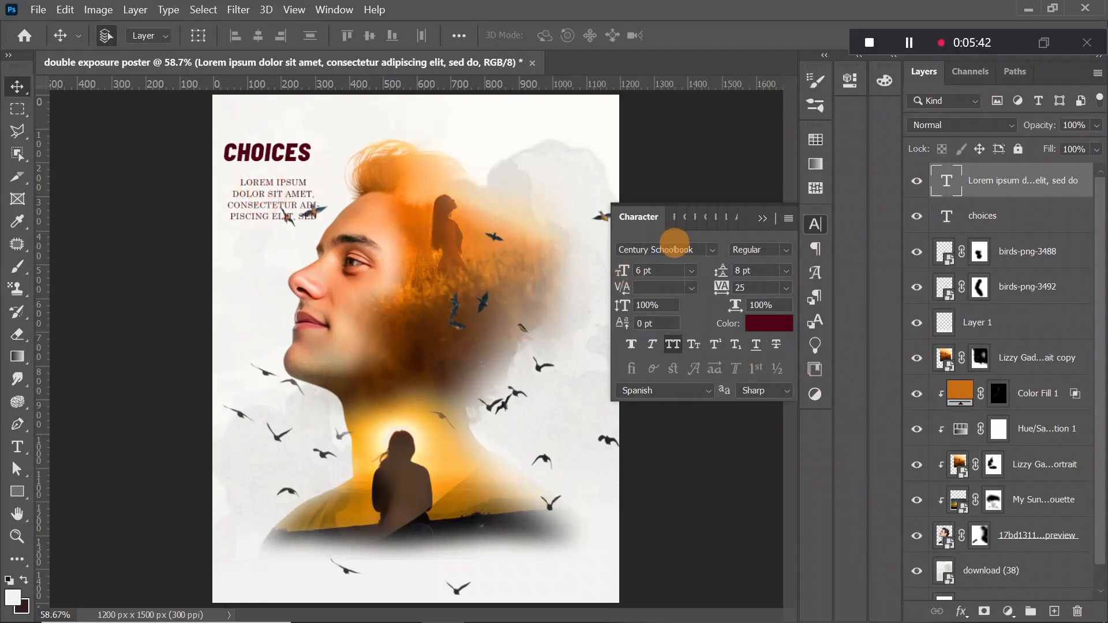
Left-align the lorem ipsum paragraph below the CHOICES title.
click(681, 217)
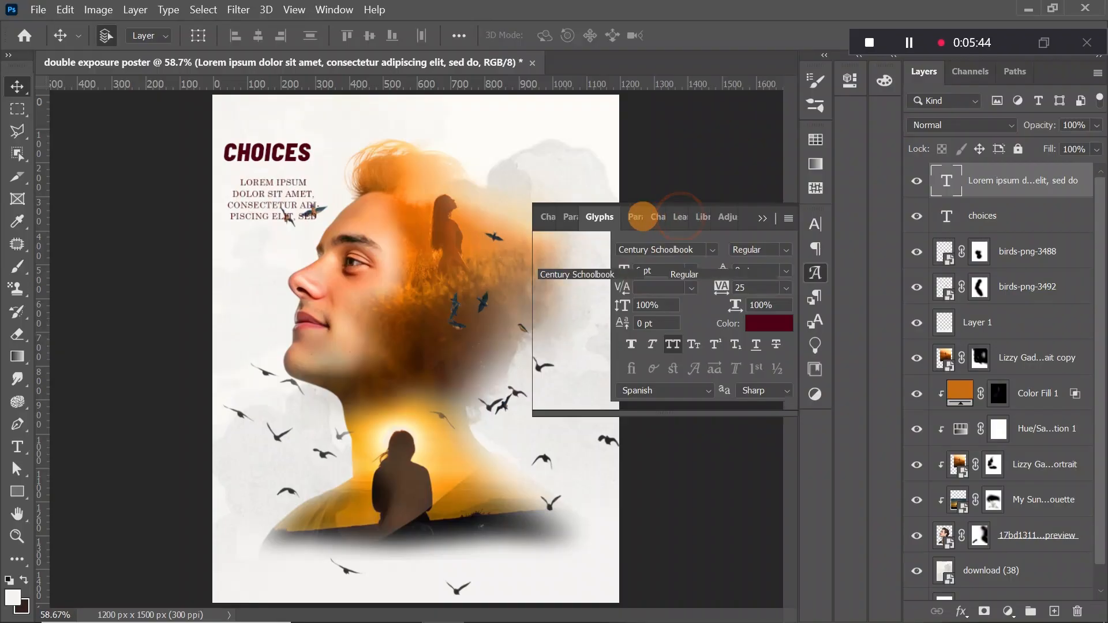
click(643, 217)
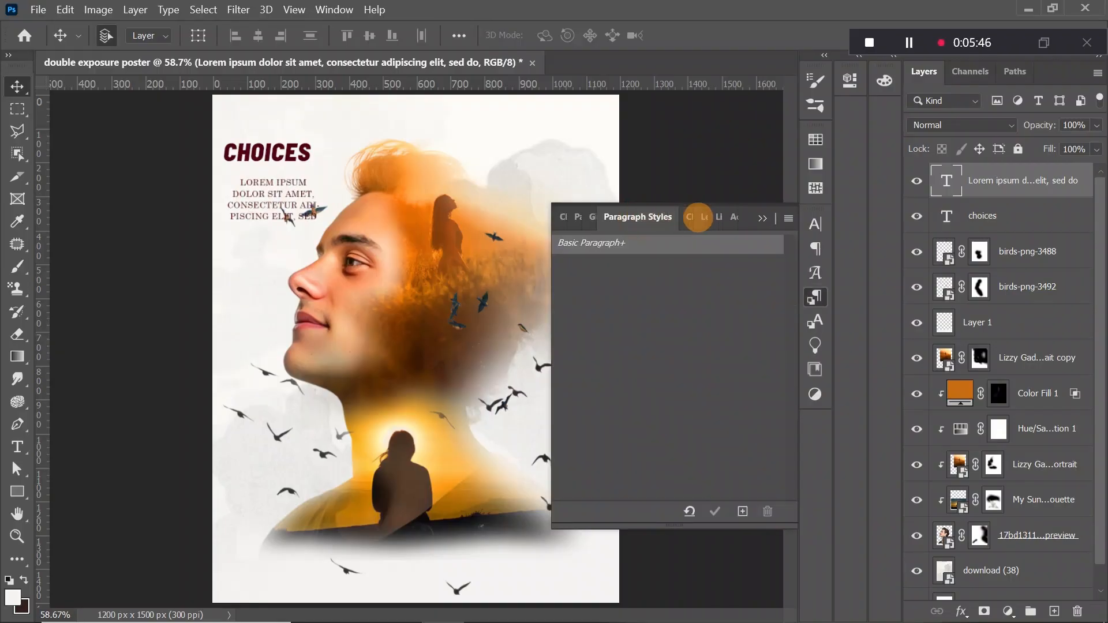
click(703, 217)
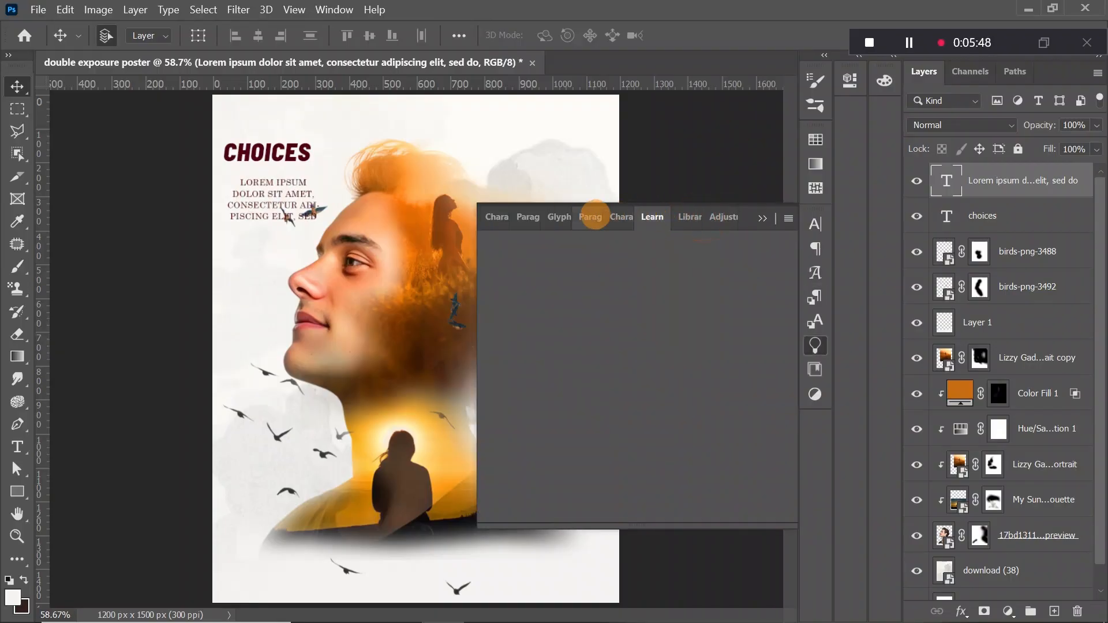
click(592, 217)
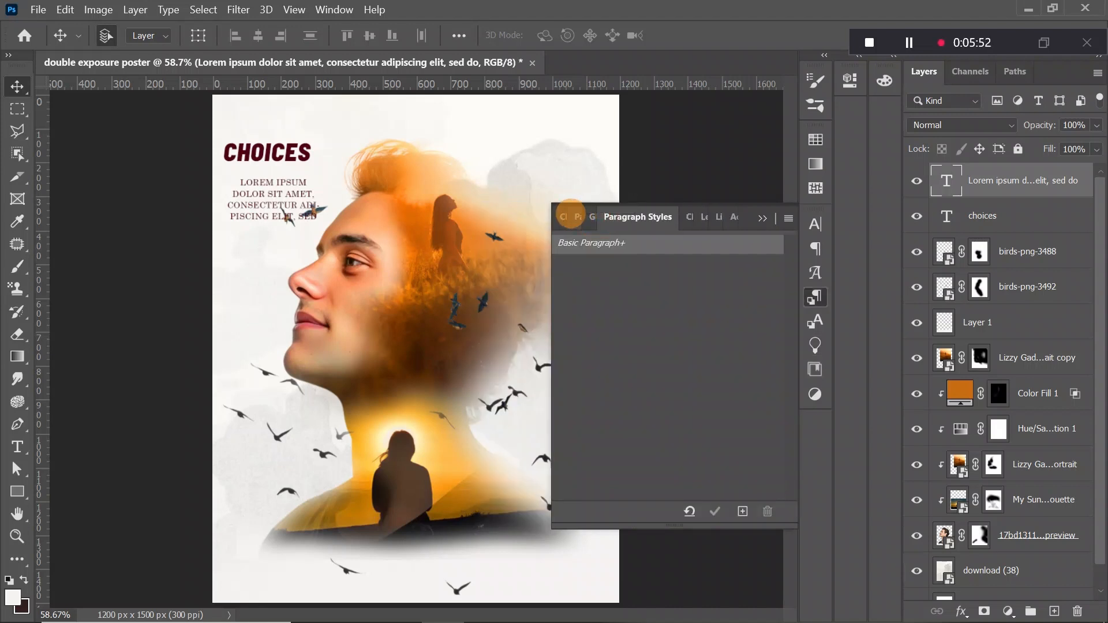
click(571, 217)
click(633, 250)
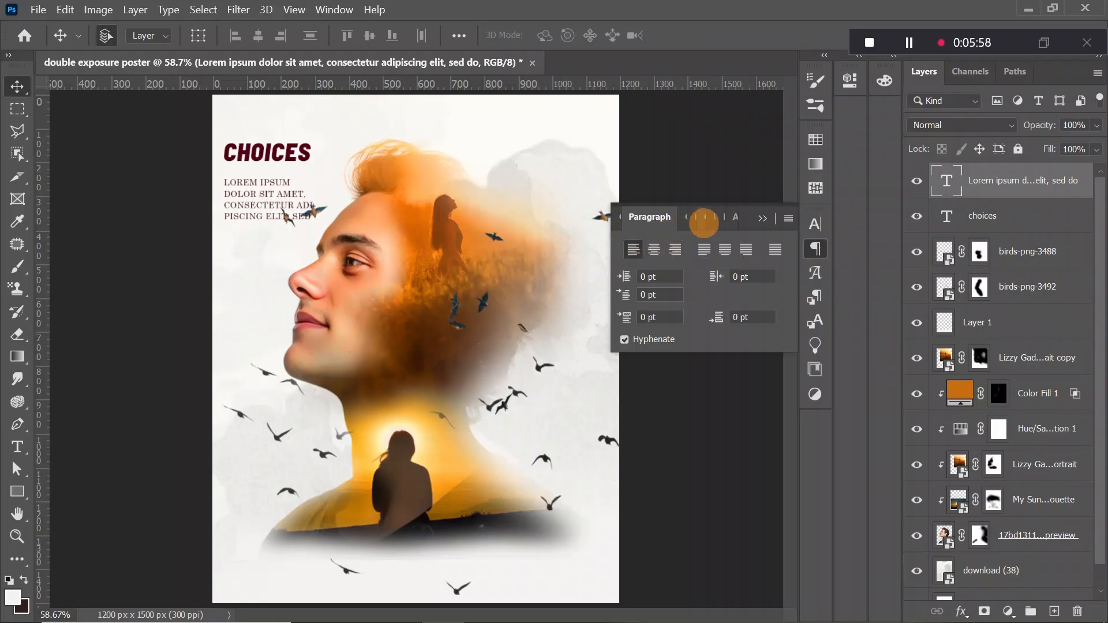
click(758, 218)
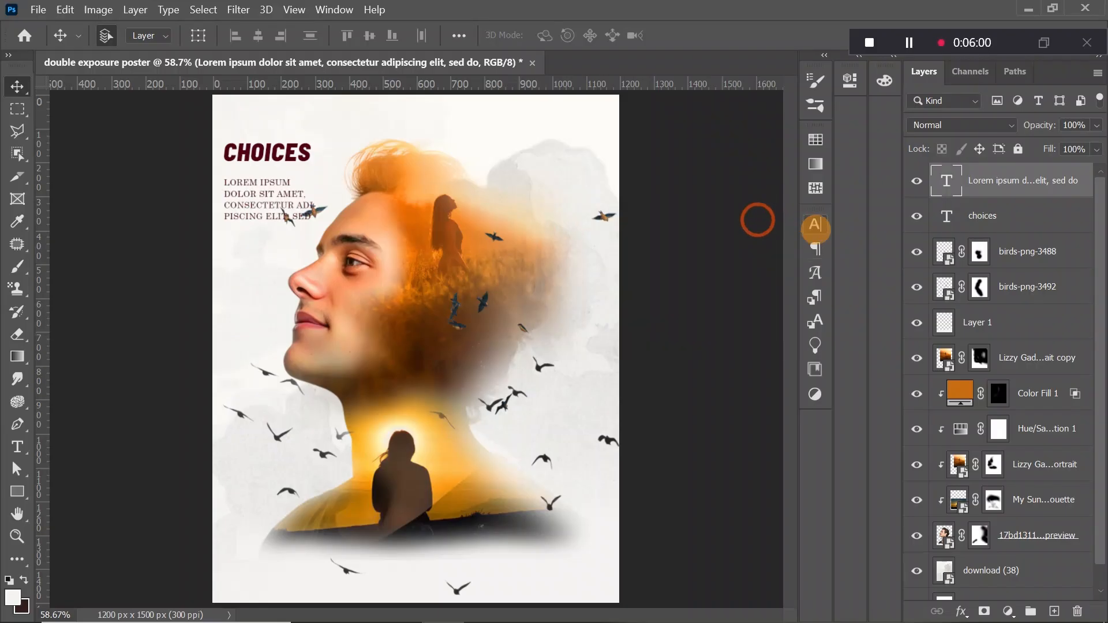
Choose a different font for the lorem ipsum text.
click(816, 225)
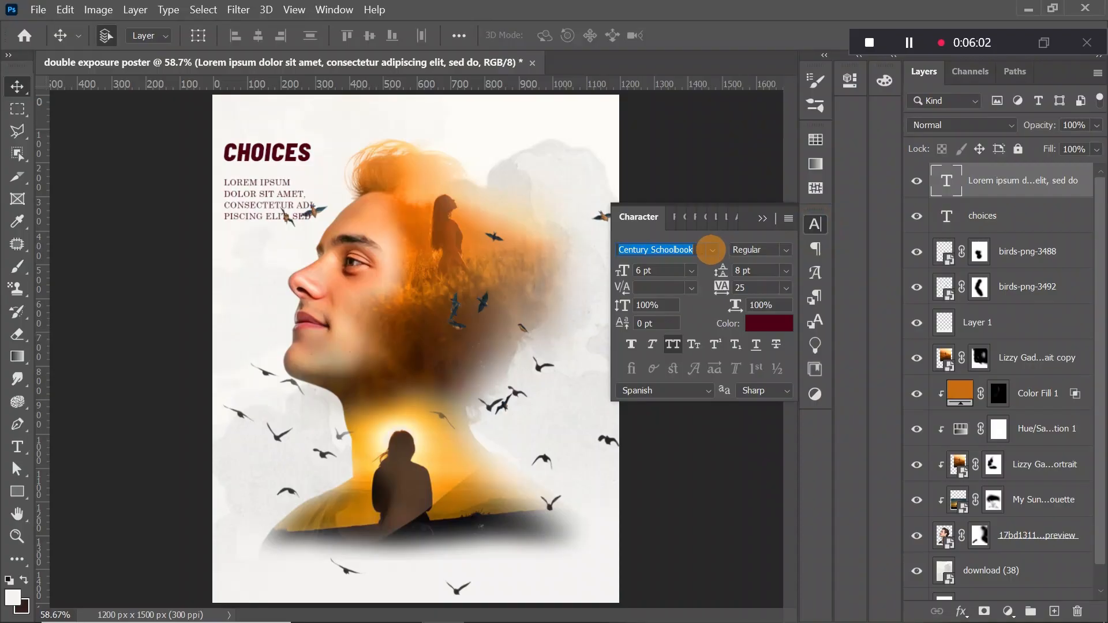
click(713, 250)
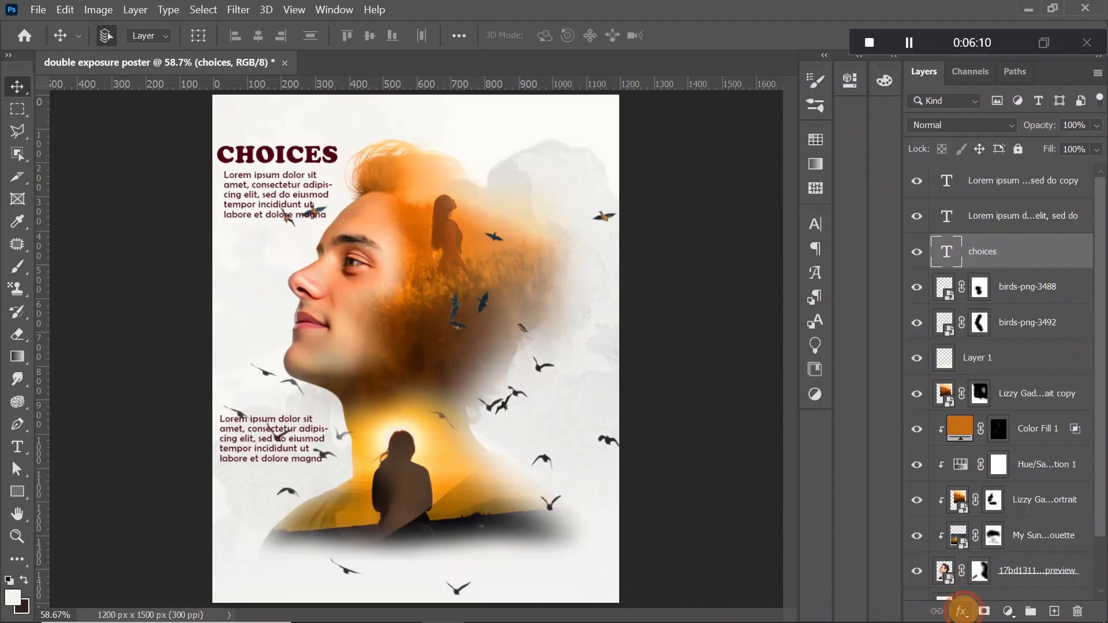
Add a Curves adjustment layer above the choices text layer and pull the RGB curve's midtones slightly down.
click(963, 611)
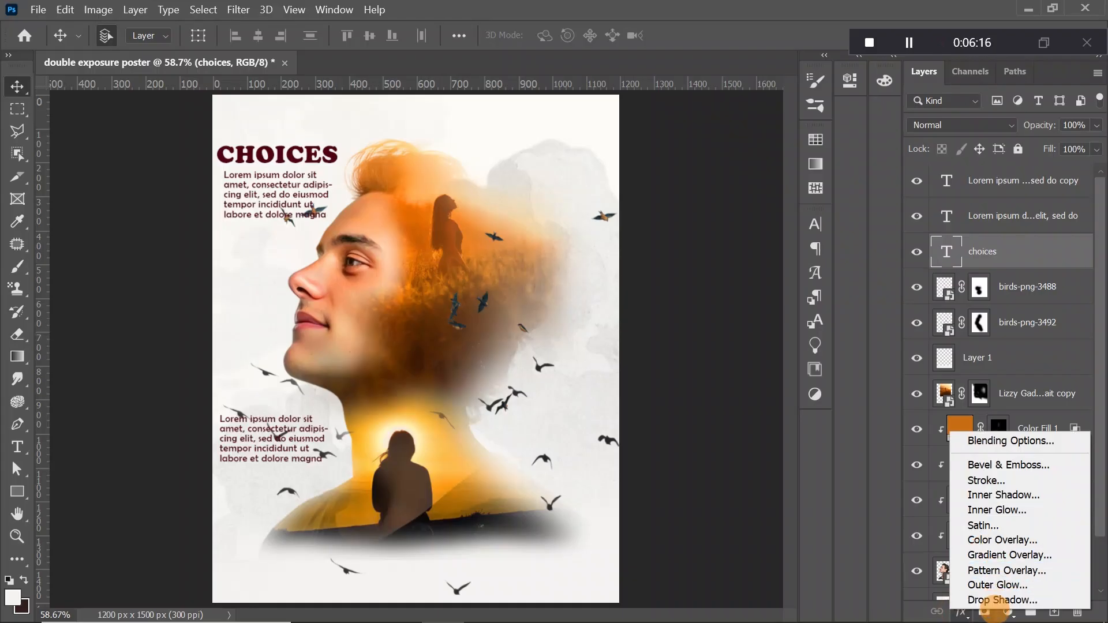
click(1008, 611)
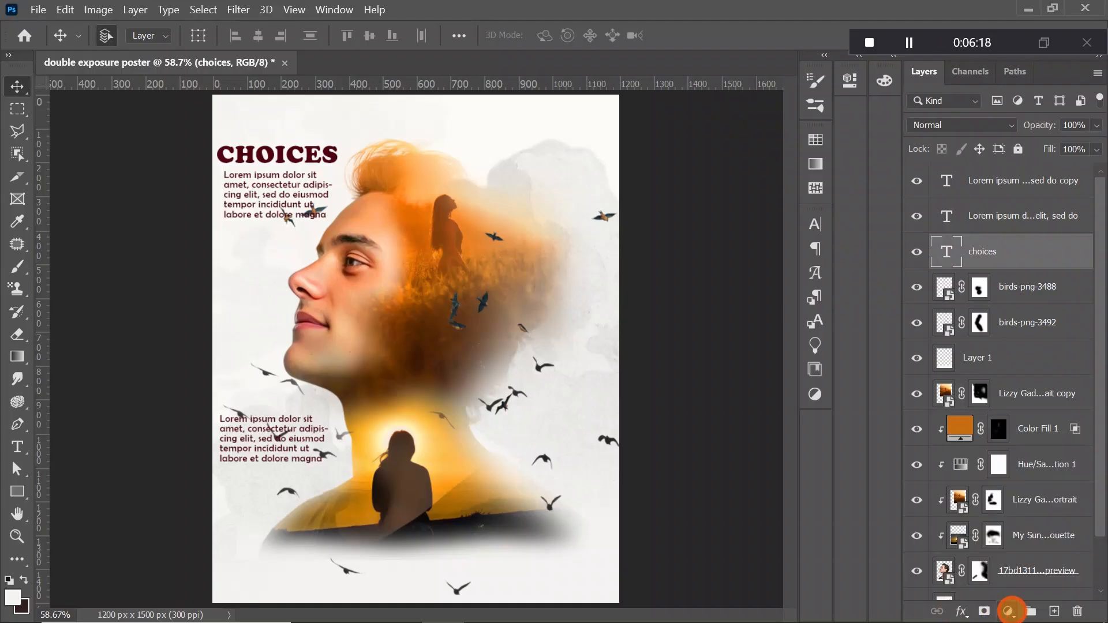
click(1008, 611)
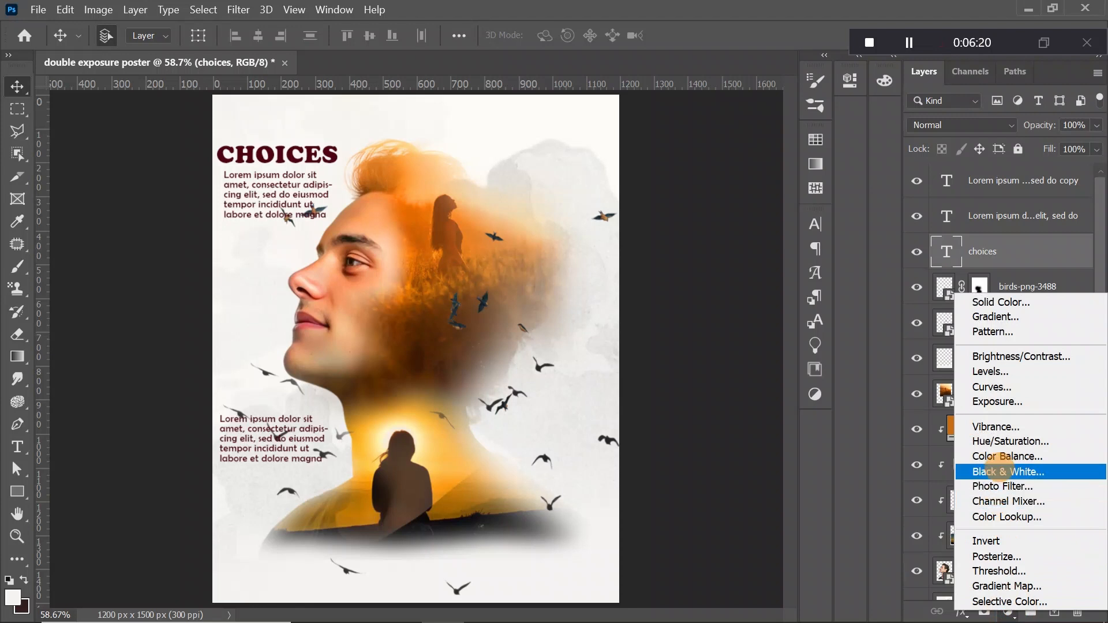
click(993, 386)
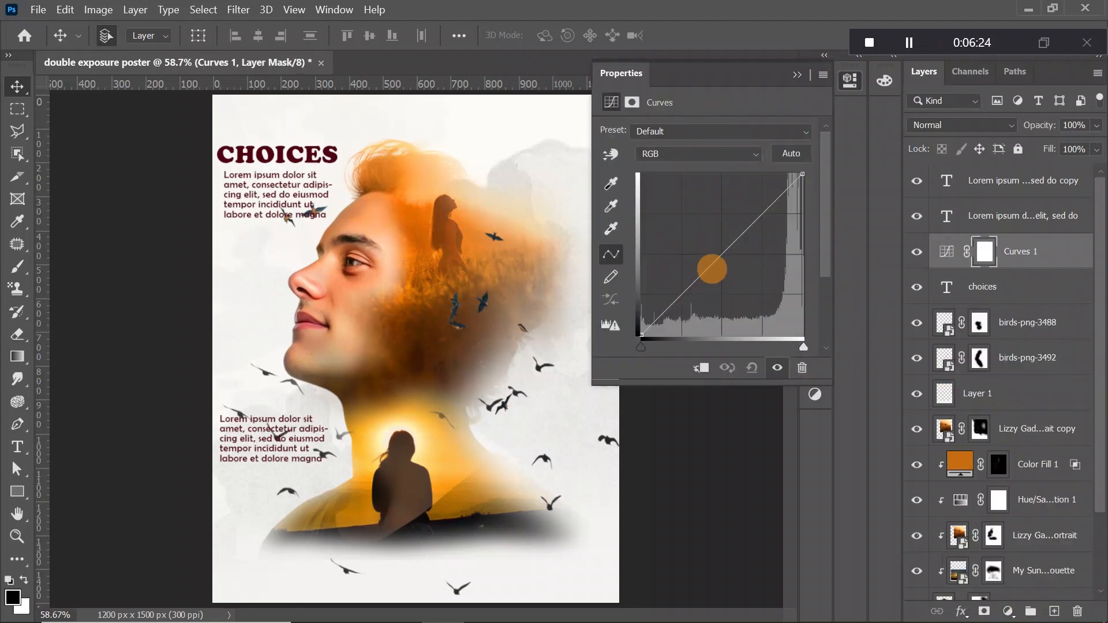
click(708, 260)
drag(710, 261, 722, 265)
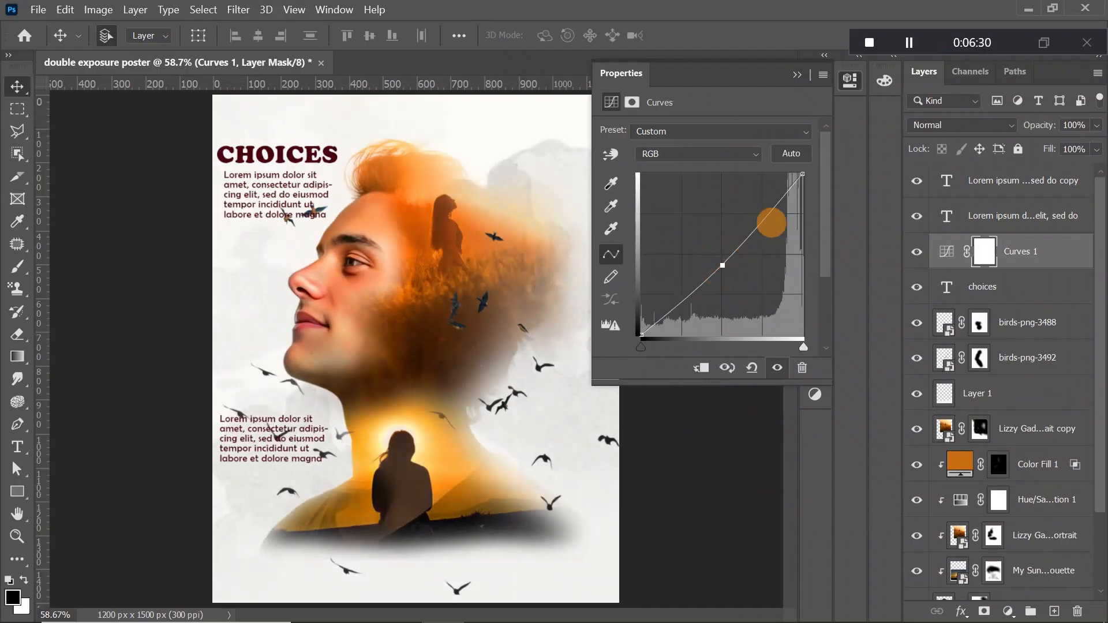
Try reshaping the highlights with an additional point near the upper end of the RGB curve, and undo it.
drag(791, 184, 791, 194)
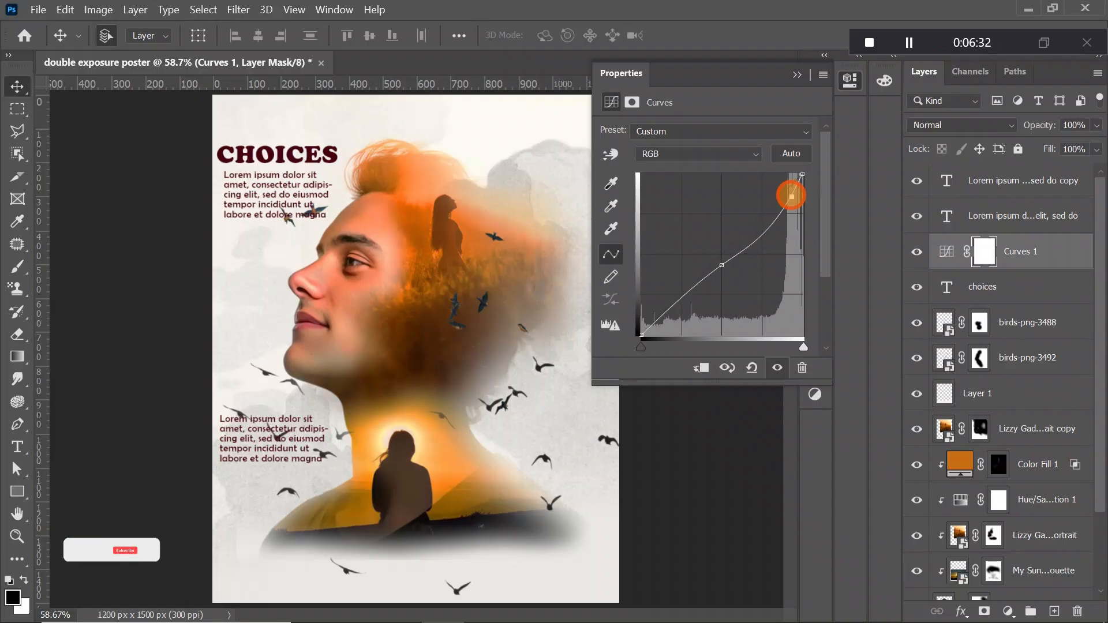
mouse_move(792, 195)
mouse_down()
mouse_move(789, 205)
mouse_move(780, 192)
mouse_up()
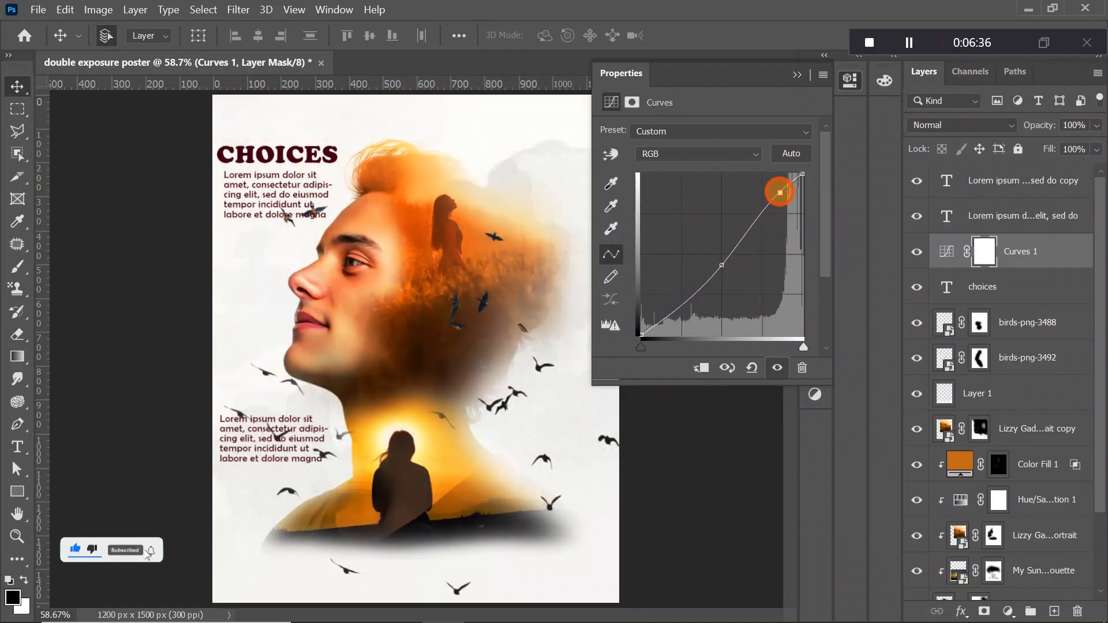
key(ctrl+z)
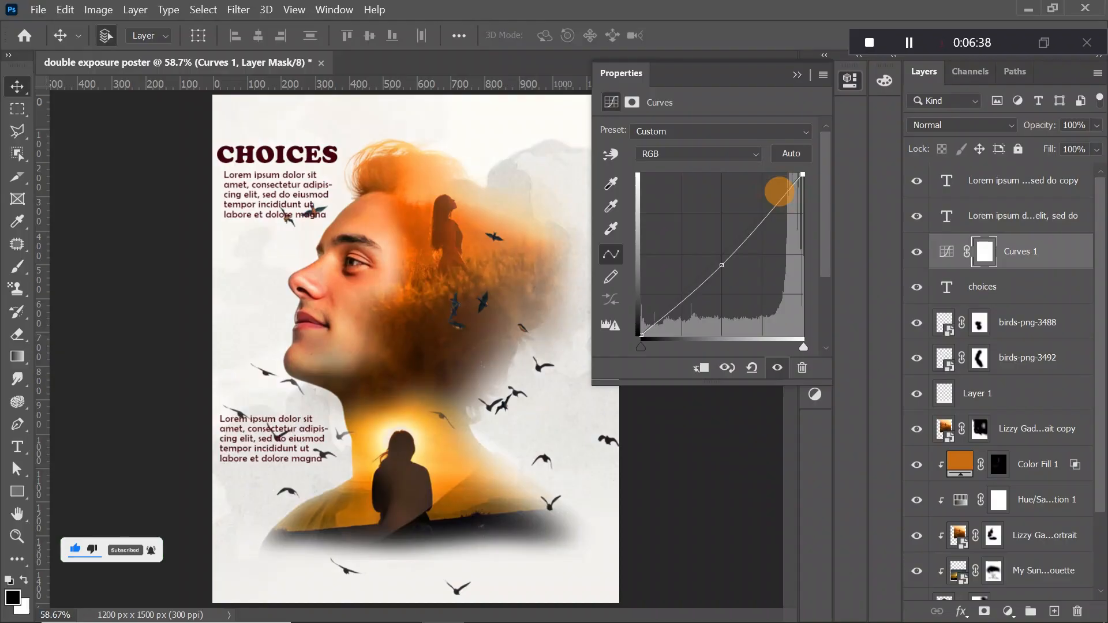